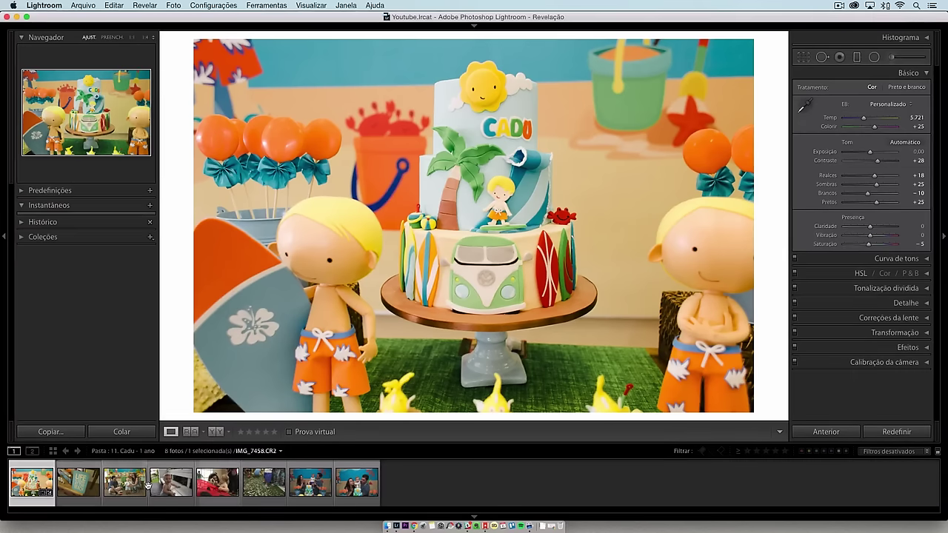
# Review the party photos one by one, from the family portrait to the birthday candle shot, ending on the edited cake photo
pyautogui.click(122, 485)
pyautogui.click(172, 486)
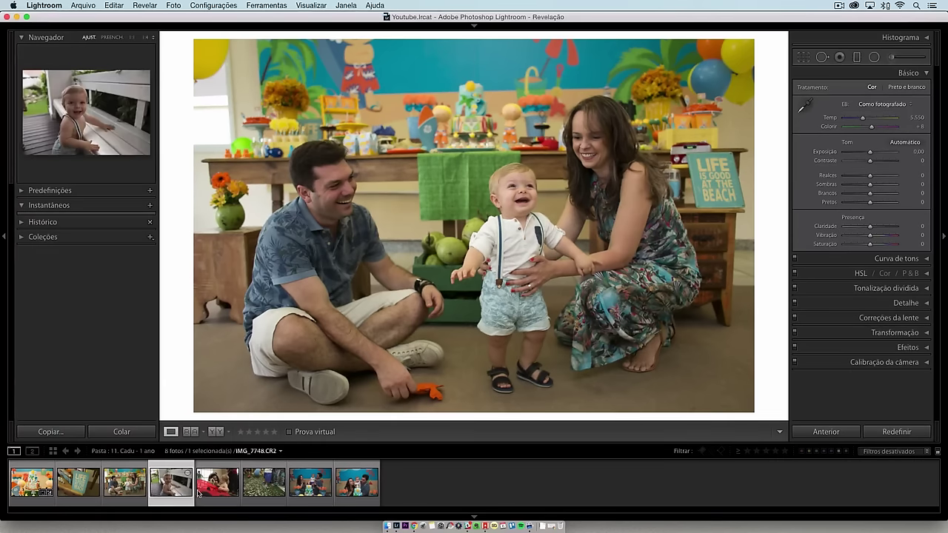
pyautogui.click(215, 489)
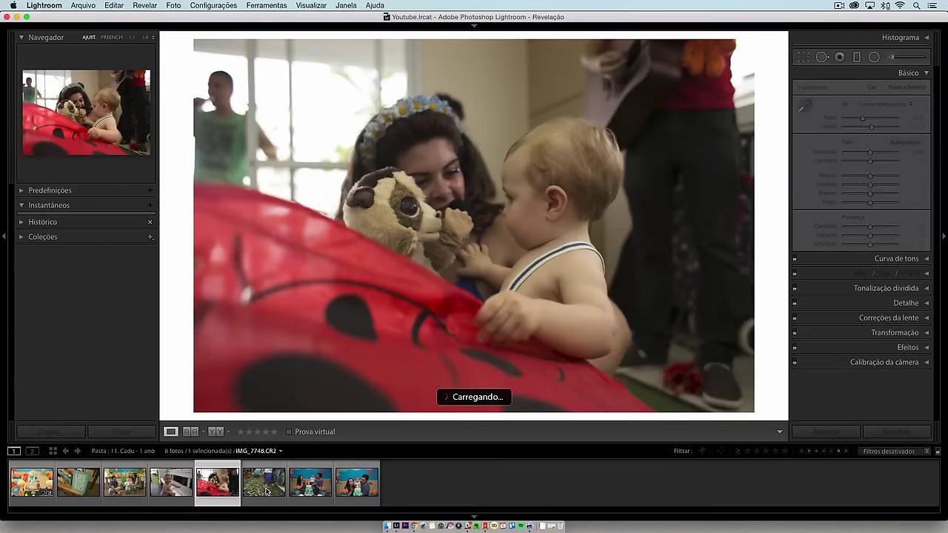
pyautogui.click(265, 491)
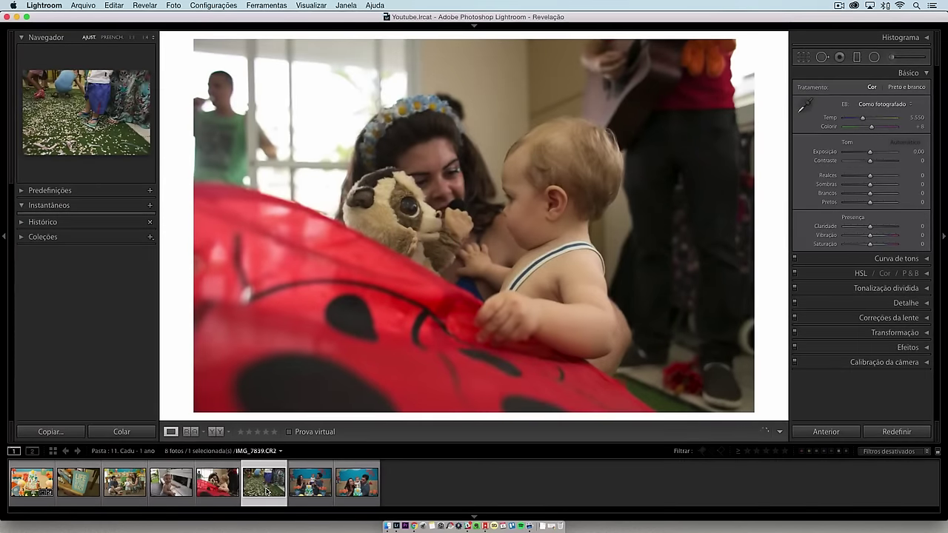
pyautogui.click(317, 488)
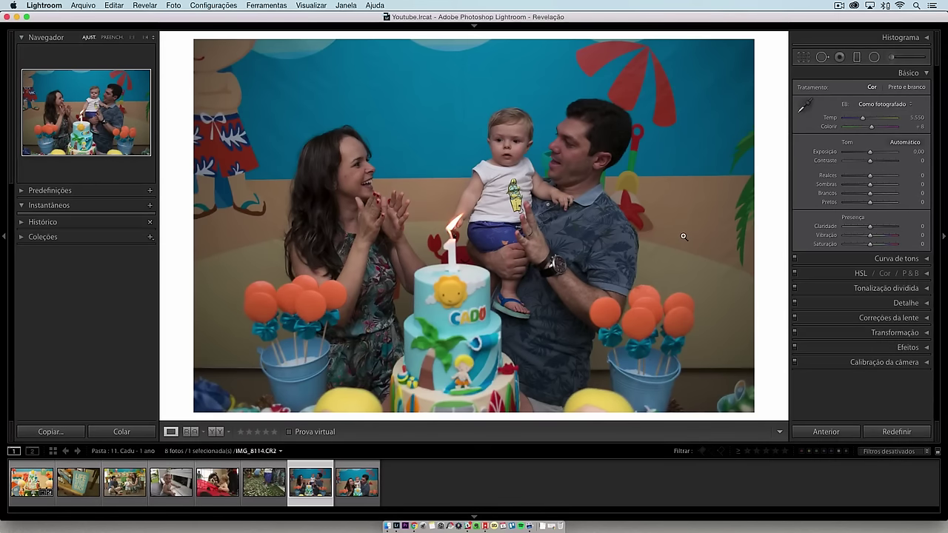
pyautogui.click(116, 499)
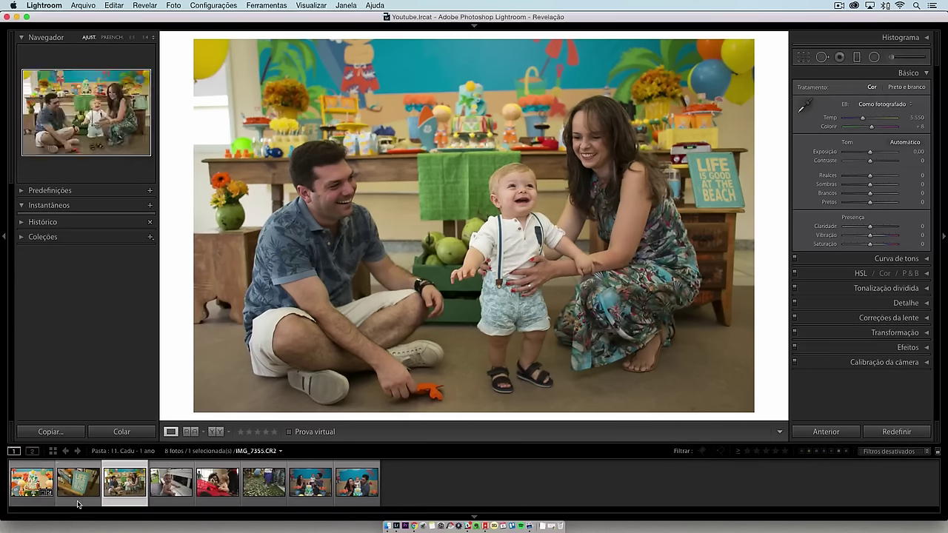
pyautogui.click(33, 486)
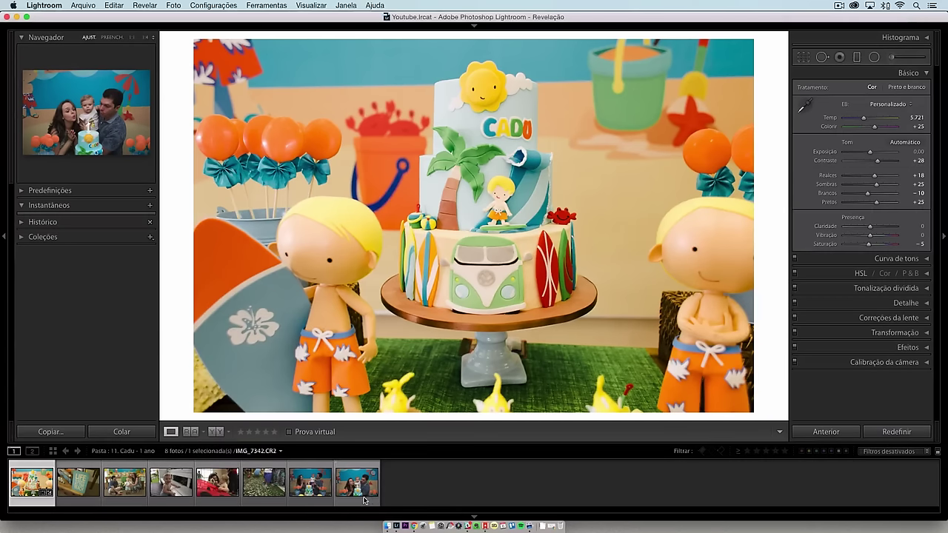
# Apply the YEY III preset to the beach sign photo and set temperature 5,821, tint +20, exposure +0.35, contrast +14, highlights −20, shadows +27
pyautogui.click(49, 190)
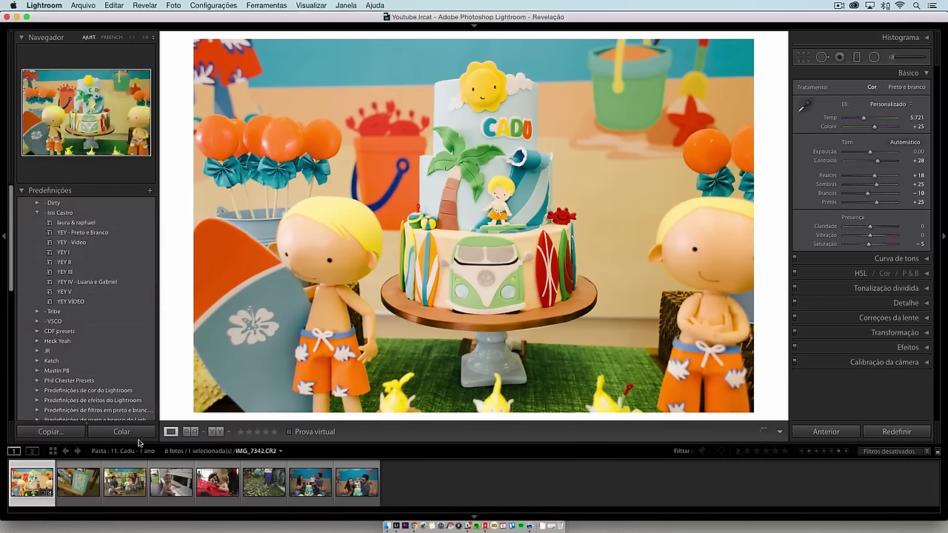
pyautogui.click(86, 498)
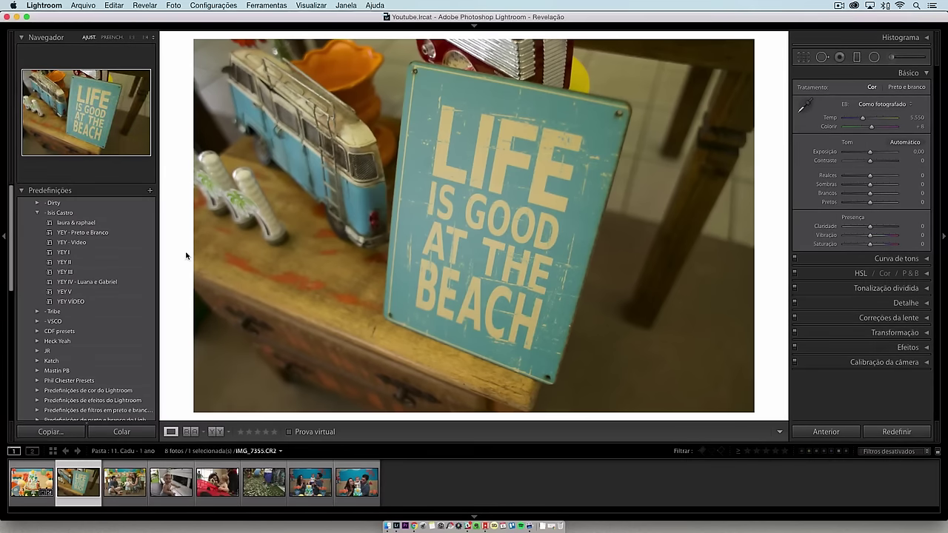
pyautogui.click(97, 273)
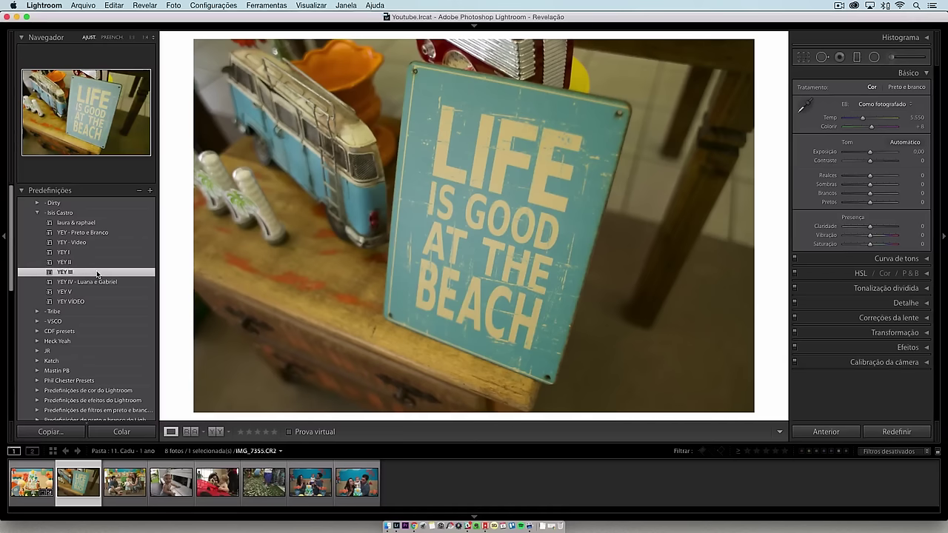
pyautogui.moveTo(862, 118); pyautogui.dragTo(873, 127)
pyautogui.moveTo(878, 160); pyautogui.dragTo(874, 152)
pyautogui.moveTo(878, 184); pyautogui.dragTo(880, 184)
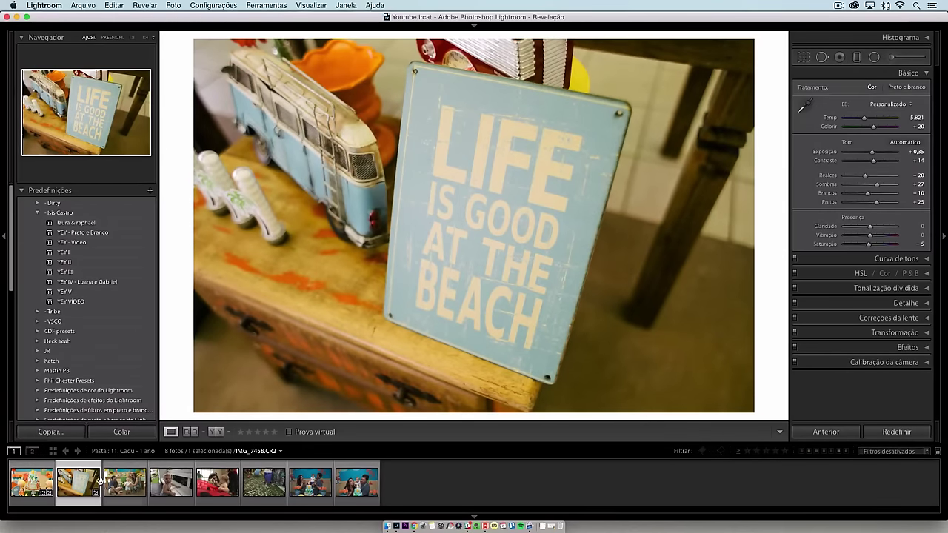
# Apply the YEY III preset to the seated family photo and set highlights −14, shadows +52, whites +6 and blacks +44
pyautogui.click(124, 483)
pyautogui.click(92, 278)
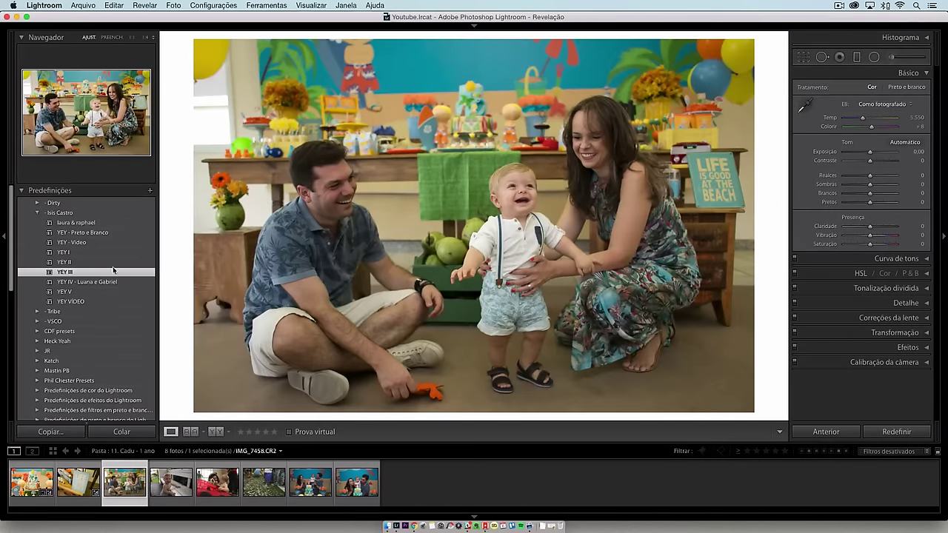
pyautogui.click(882, 203)
pyautogui.moveTo(867, 193); pyautogui.dragTo(868, 175)
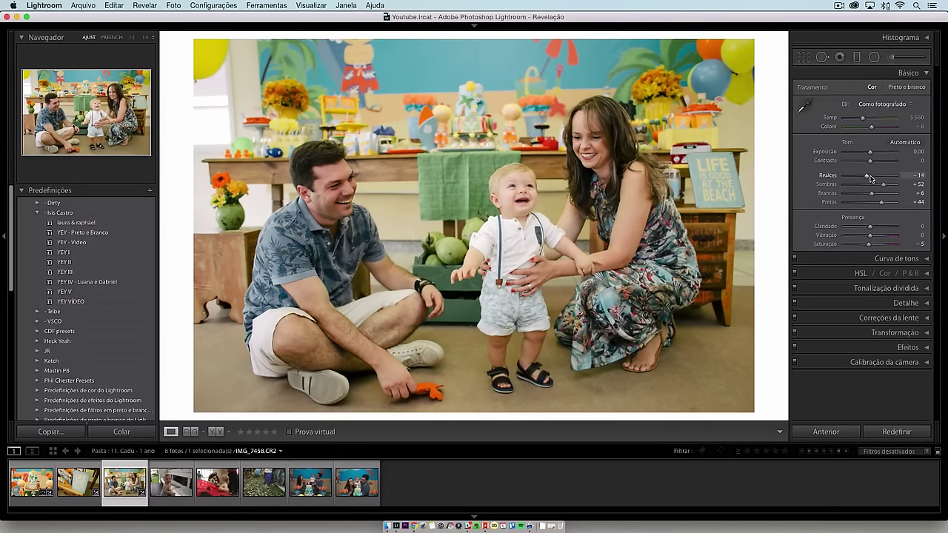
# Compare the family photo with the cake photo and refine it to temperature 5,821, tint +15 and highlights −3
pyautogui.click(31, 483)
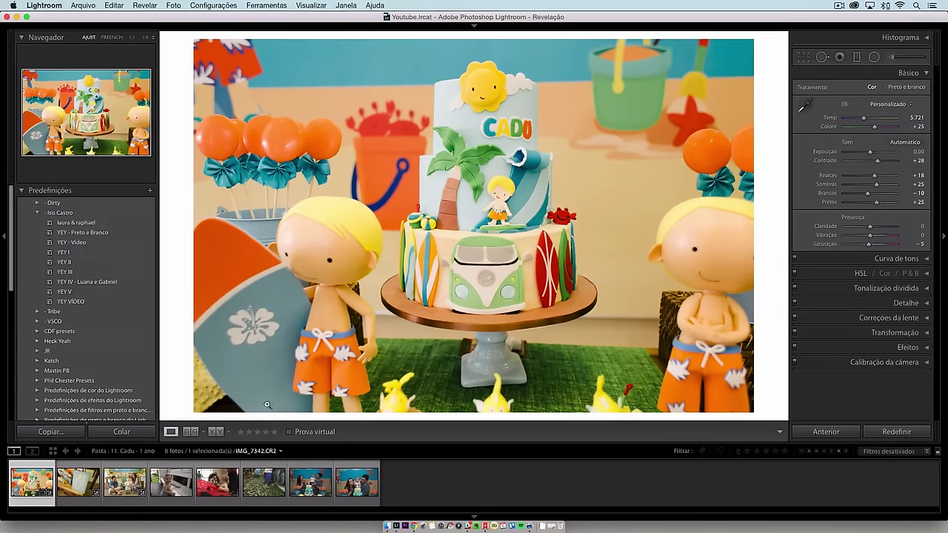
pyautogui.click(131, 486)
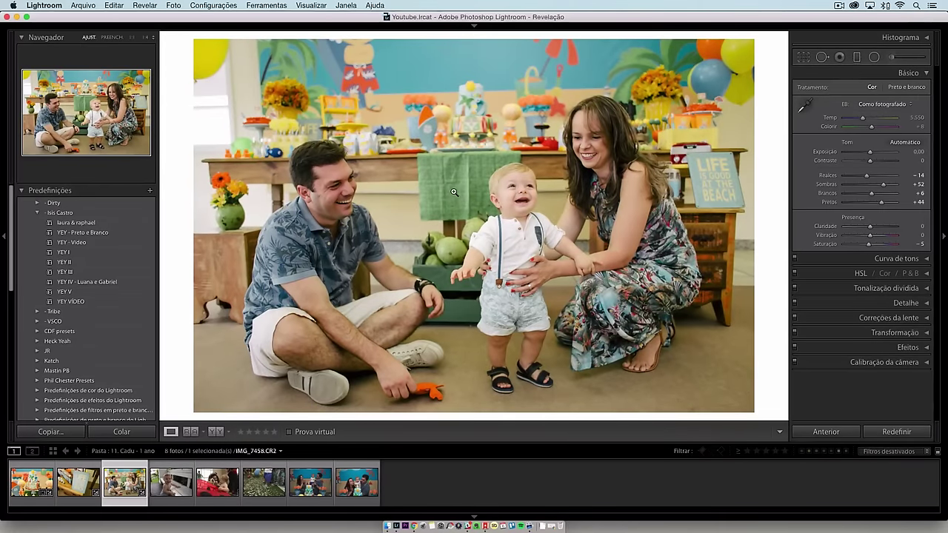
pyautogui.moveTo(871, 128); pyautogui.dragTo(864, 118)
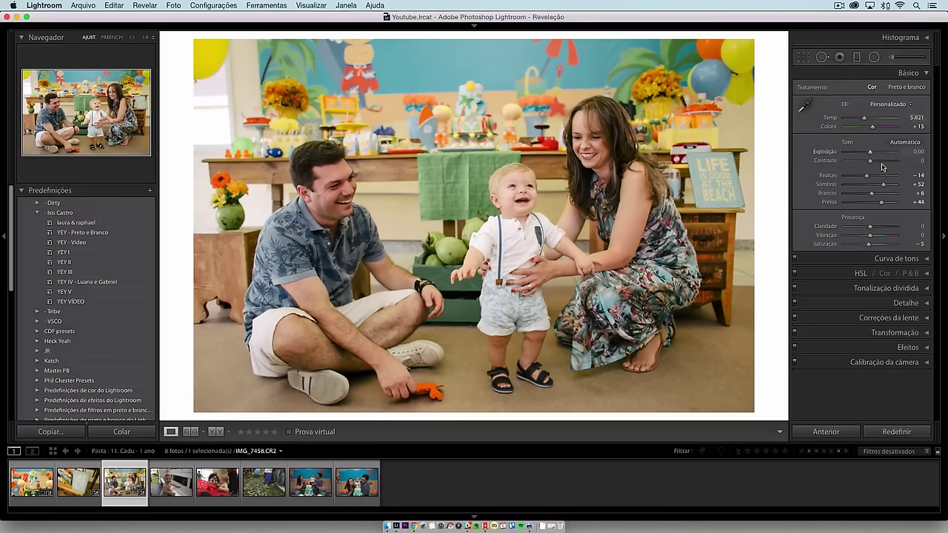
pyautogui.moveTo(867, 176); pyautogui.dragTo(870, 179)
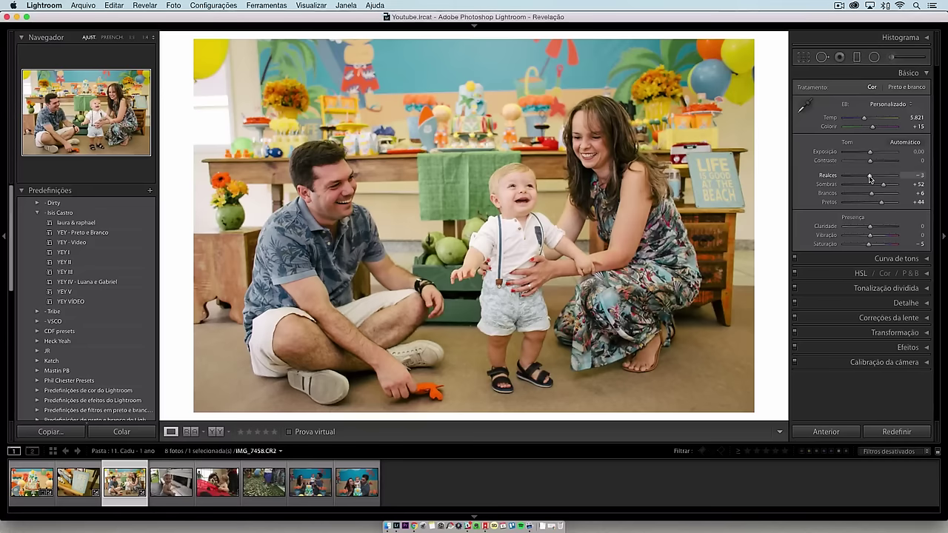
# Select all eight photos, keeping the edited cake photo as the active source image
pyautogui.click(33, 485)
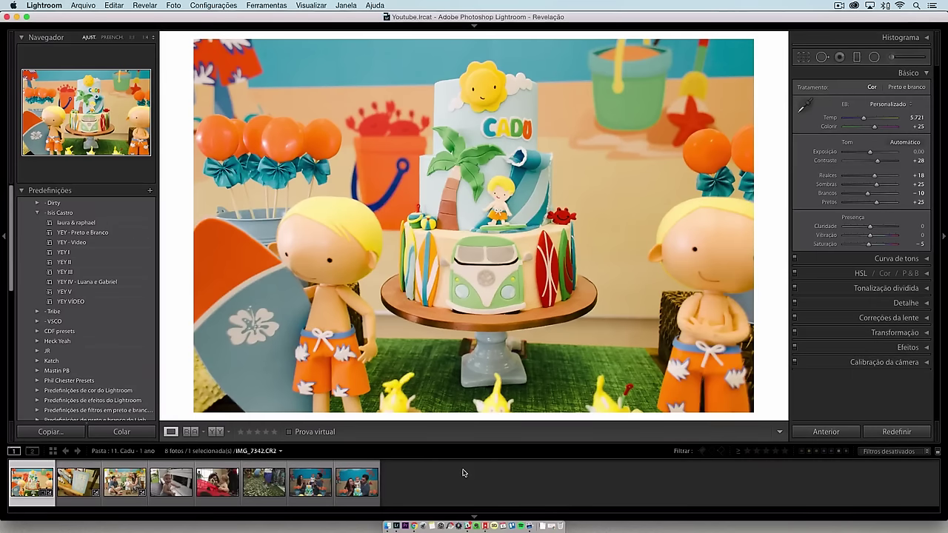
pyautogui.press('super+a')
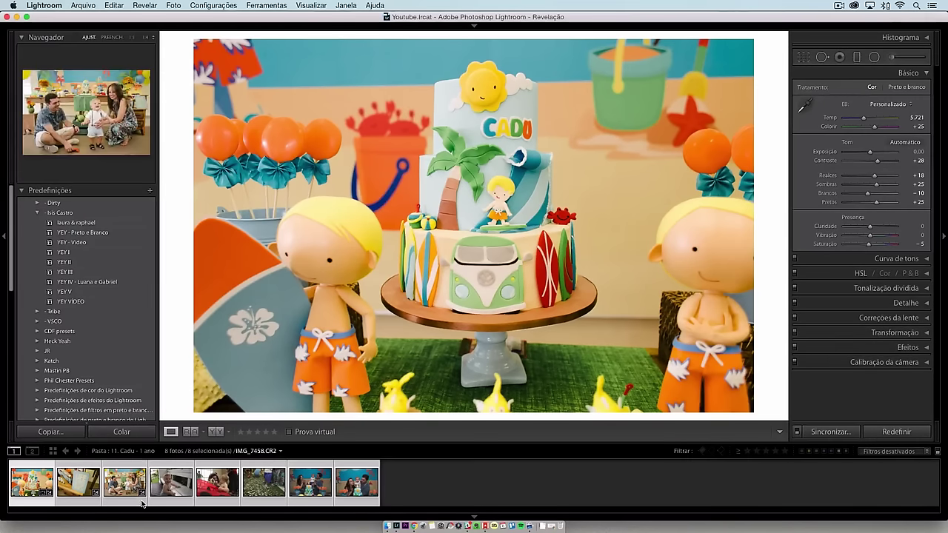
pyautogui.click(112, 5)
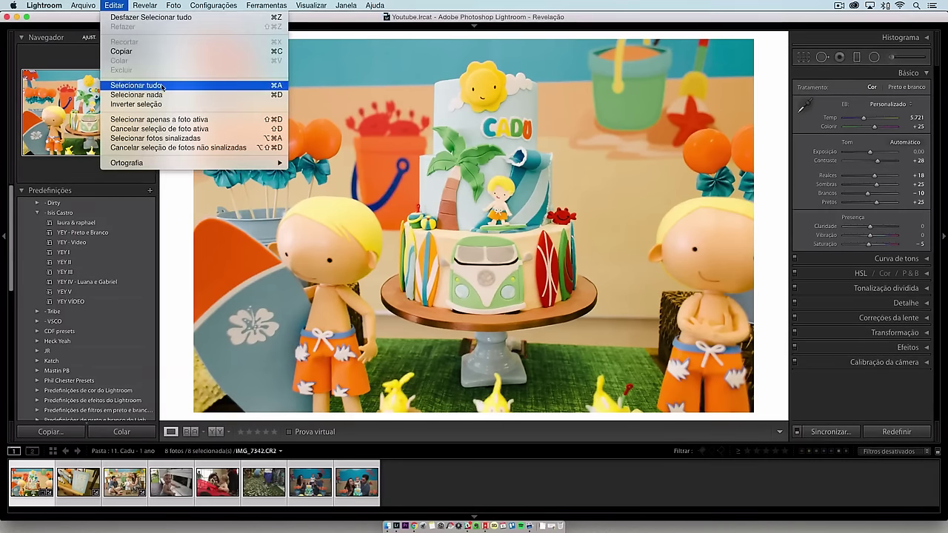
pyautogui.click(179, 196)
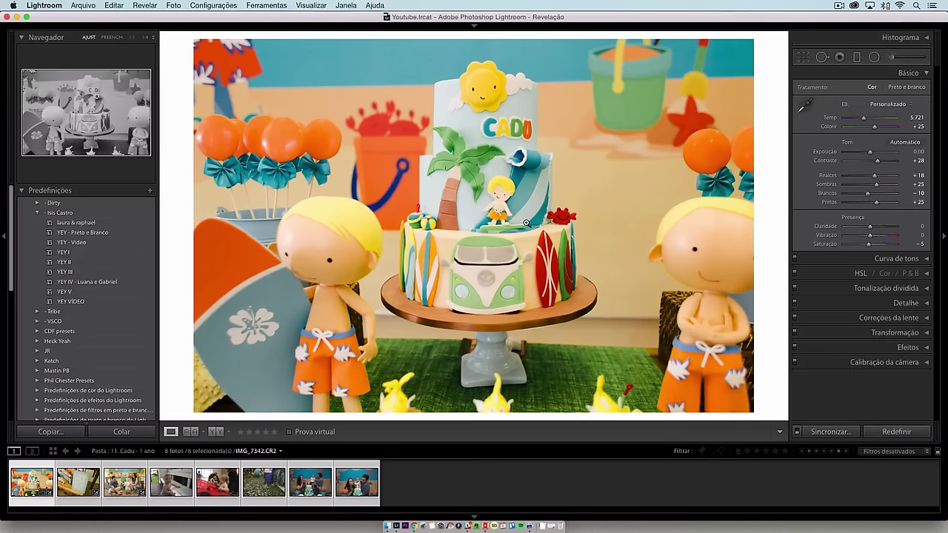
pyautogui.click(311, 482)
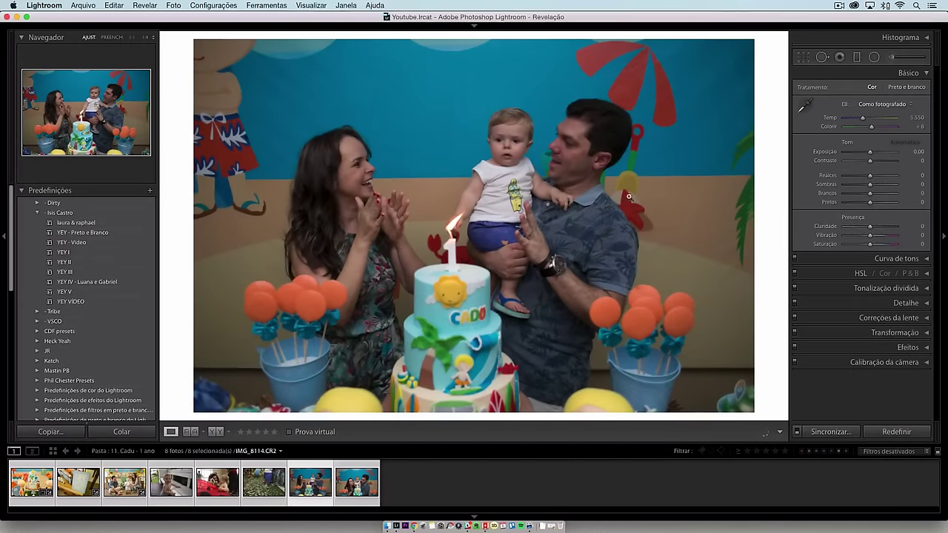
pyautogui.click(34, 488)
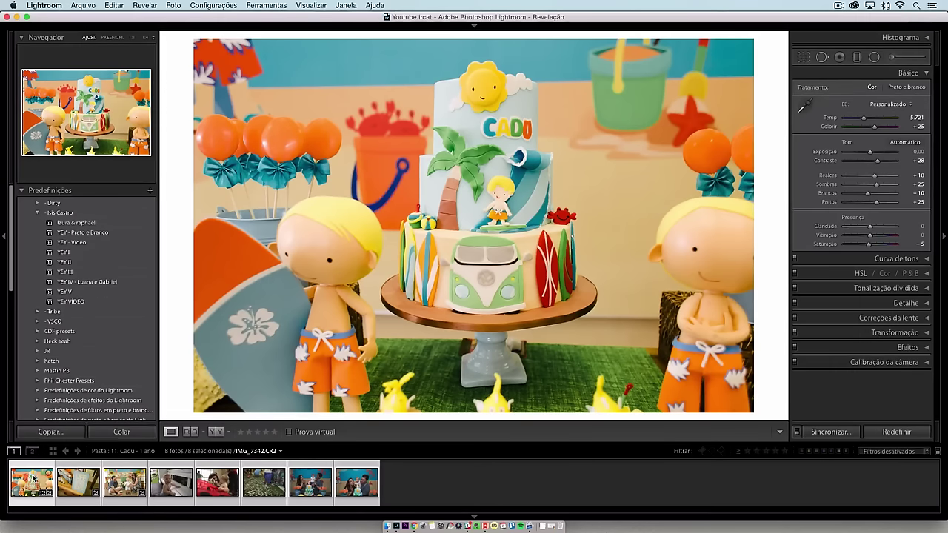
# Synchronize the cake photo's develop settings to the other selected photos, leaving out spot removal and cropping
pyautogui.click(831, 432)
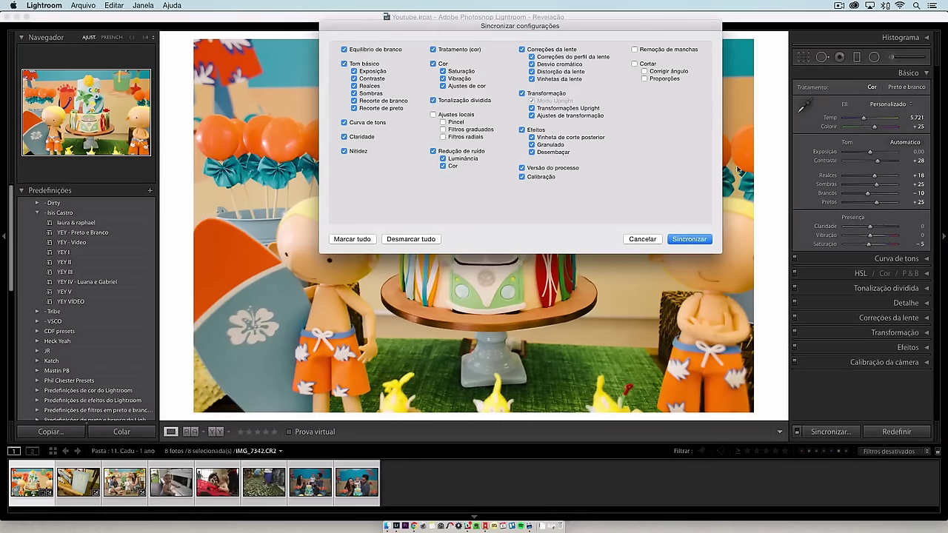
pyautogui.click(442, 115)
pyautogui.click(680, 240)
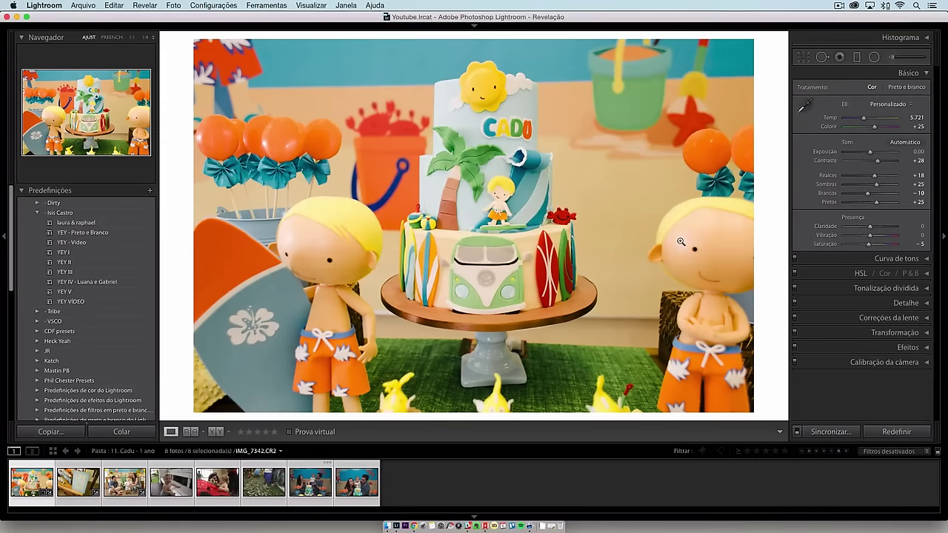
# Review the synchronized look on each photo, from the beach sign to the family with the birthday candle
pyautogui.click(83, 502)
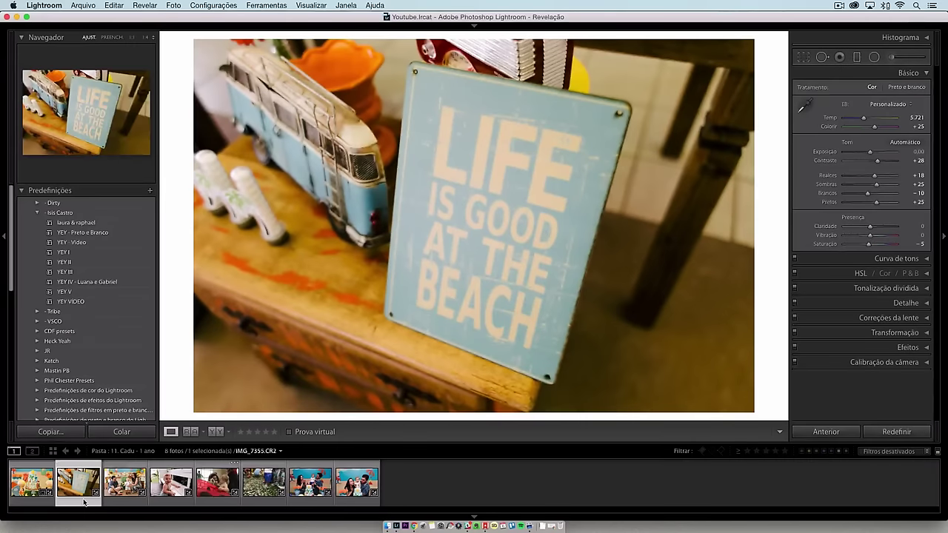
pyautogui.press('Right')
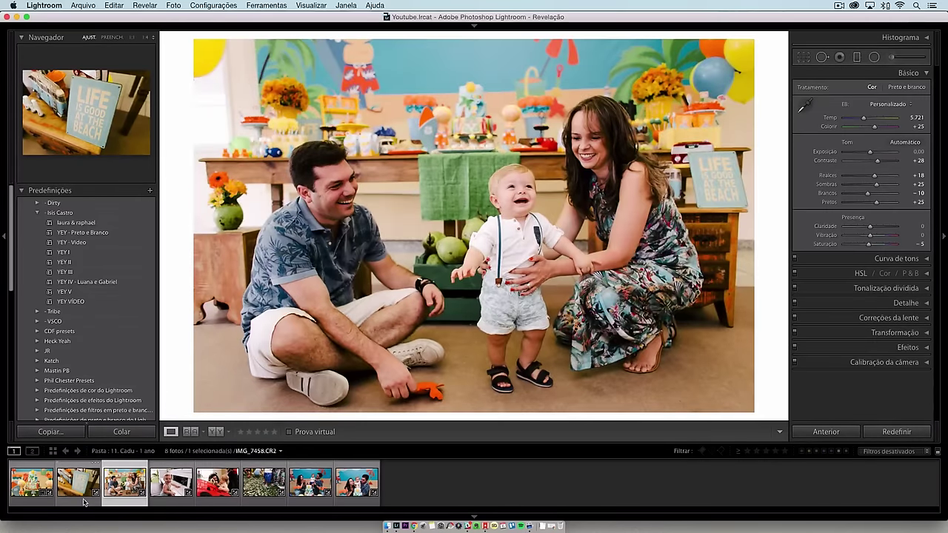
pyautogui.press('Right')
pyautogui.press('Right')
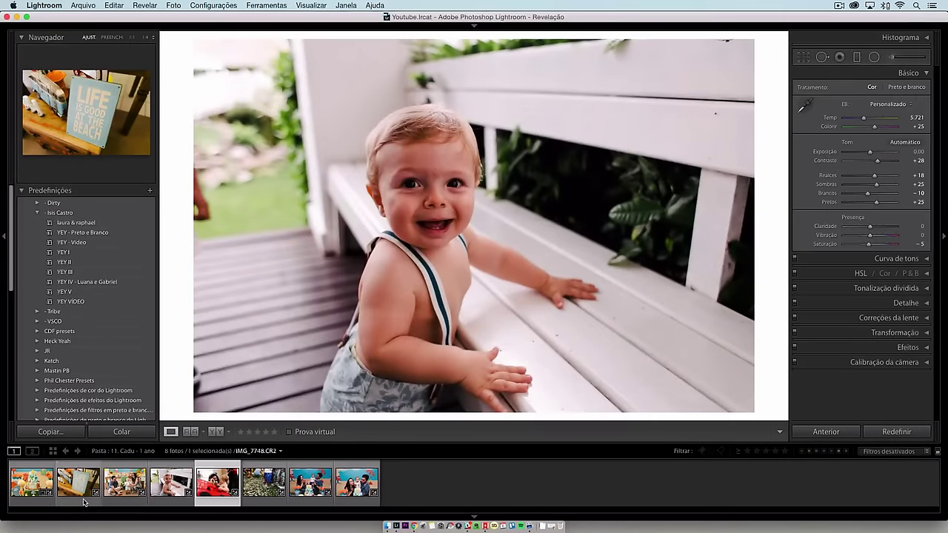
pyautogui.press('Right')
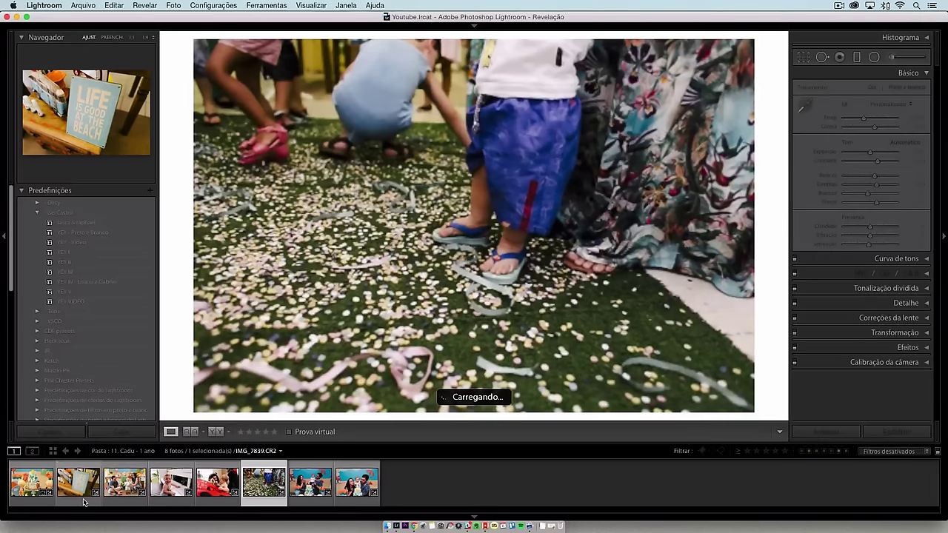
pyautogui.press('Right')
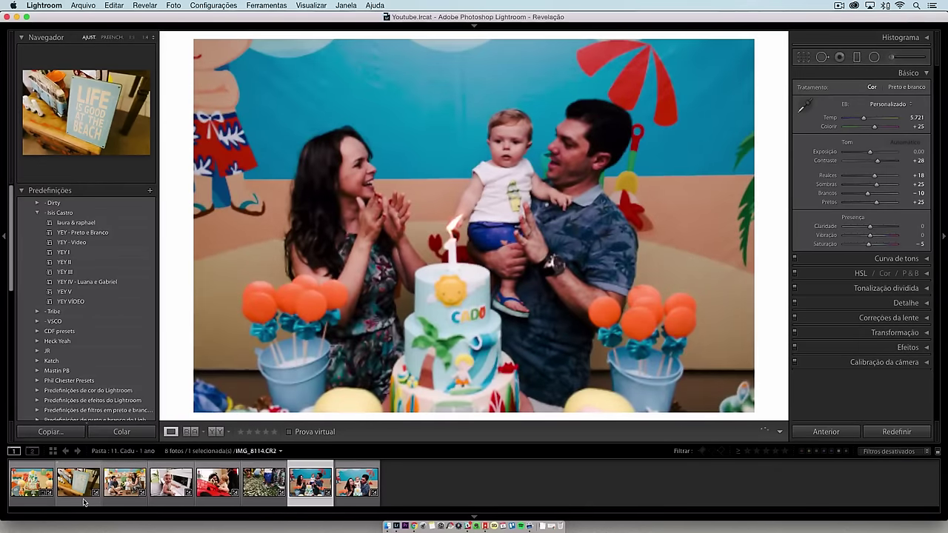
# Inspect the cake photo at close range and check its HSL hue adjustments
pyautogui.click(43, 486)
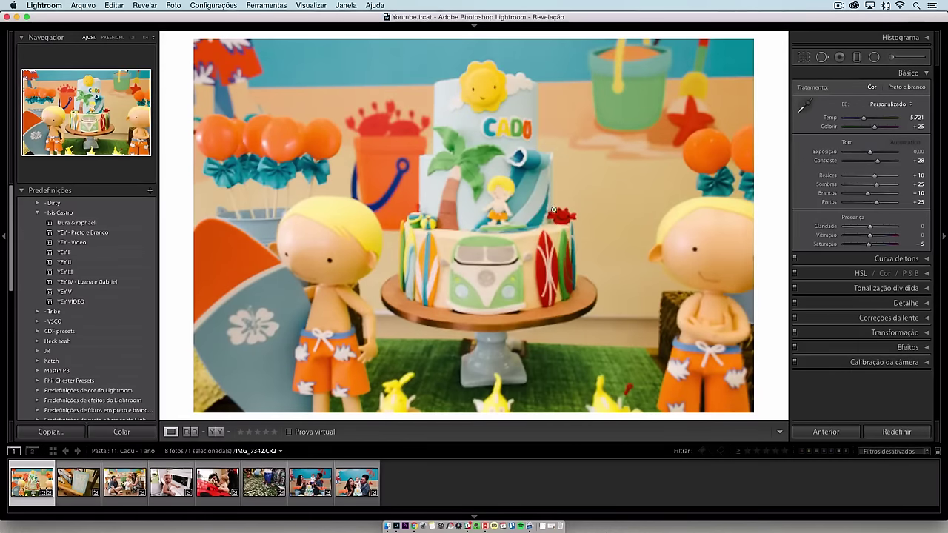
pyautogui.moveTo(300, 139); pyautogui.dragTo(609, 264)
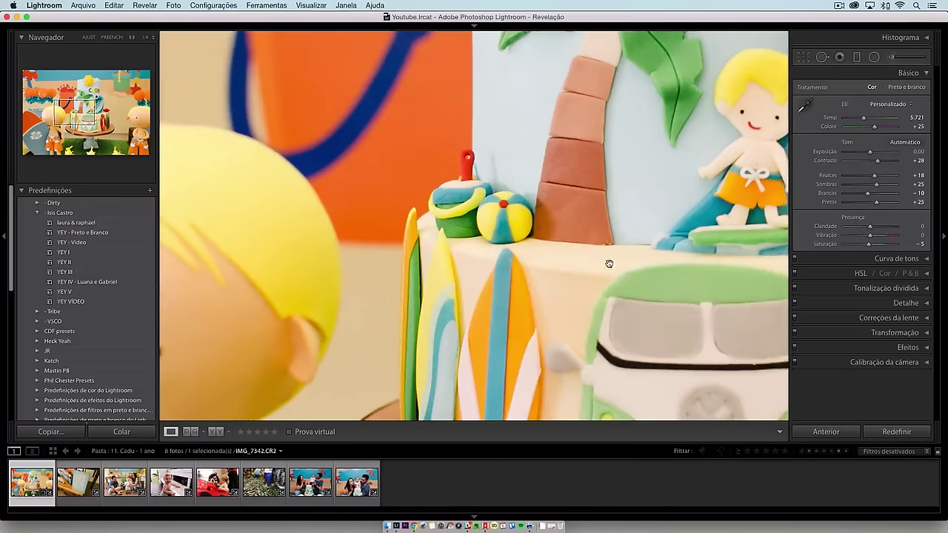
pyautogui.press('super+minus')
pyautogui.press('super+minus')
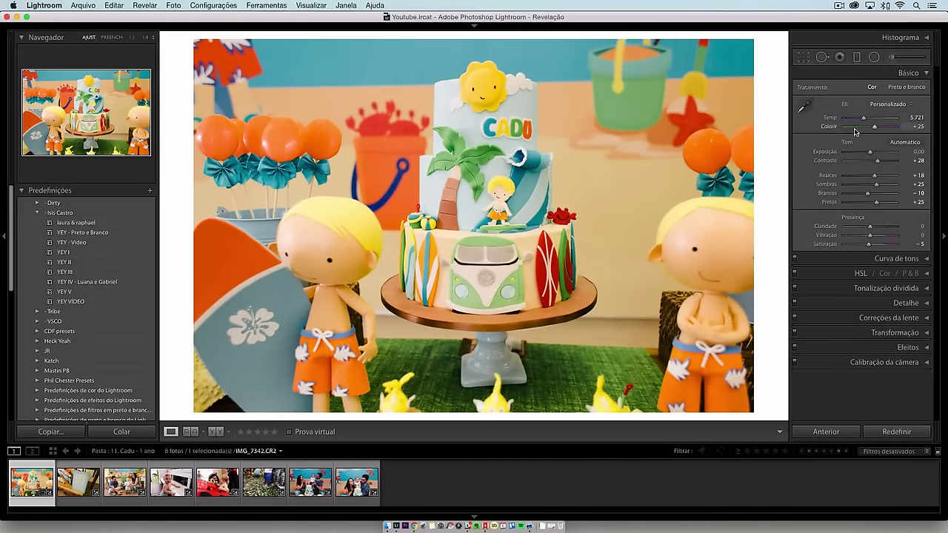
pyautogui.moveTo(855, 131)
pyautogui.mouseDown()
pyautogui.moveTo(868, 132)
pyautogui.moveTo(856, 132)
pyautogui.mouseUp()
pyautogui.click(828, 274)
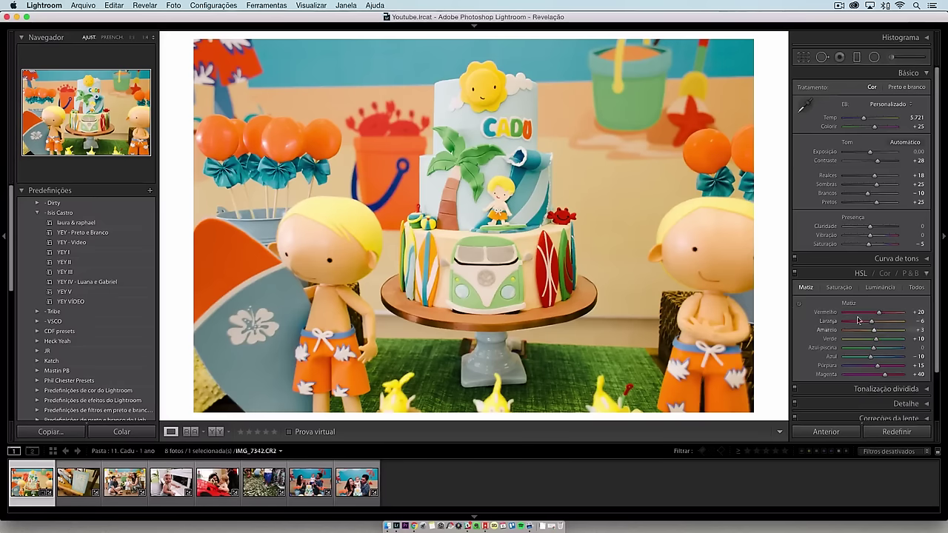
pyautogui.click(833, 274)
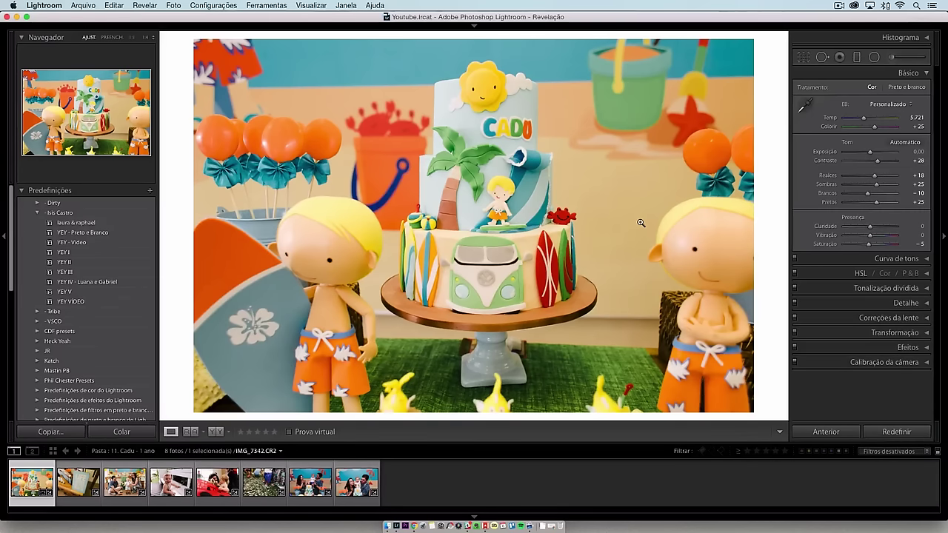
# Try the YEY III preset on the beach sign photo, compare it with the cake photo, and undo the preset
pyautogui.click(79, 493)
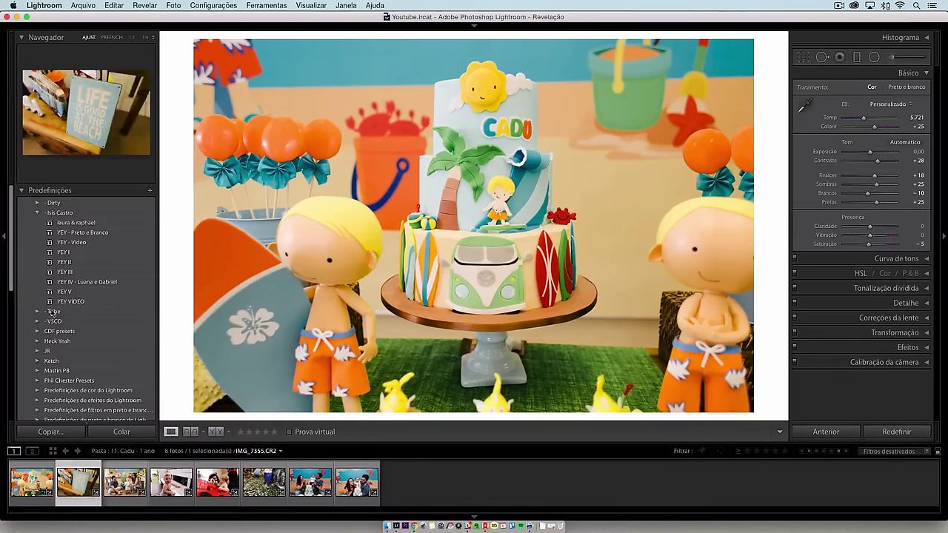
pyautogui.click(65, 272)
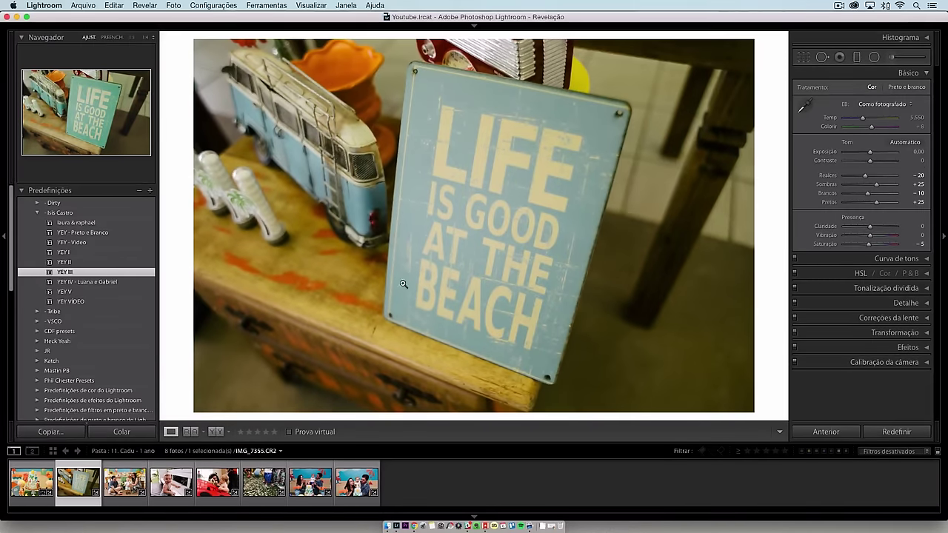
pyautogui.press('Left')
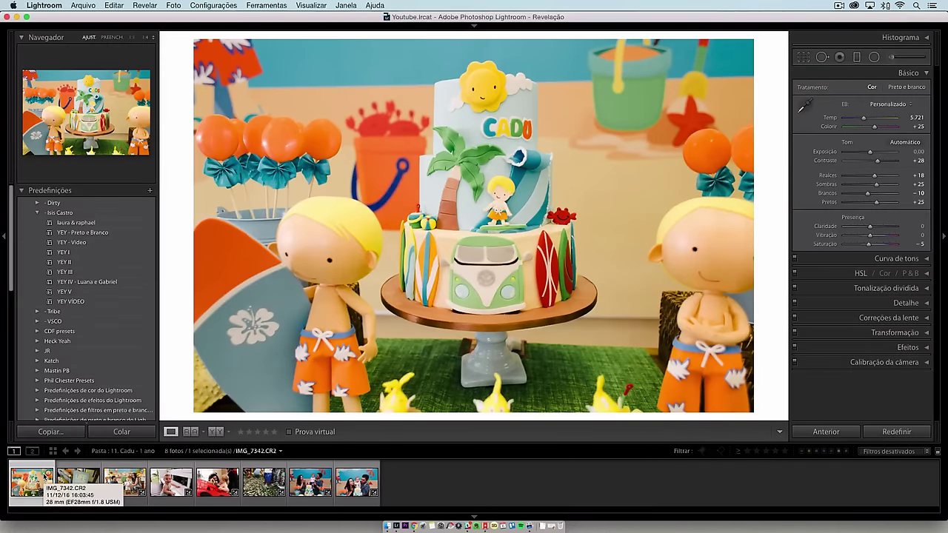
pyautogui.press('Right')
pyautogui.hotkey('ctrl', 'z')
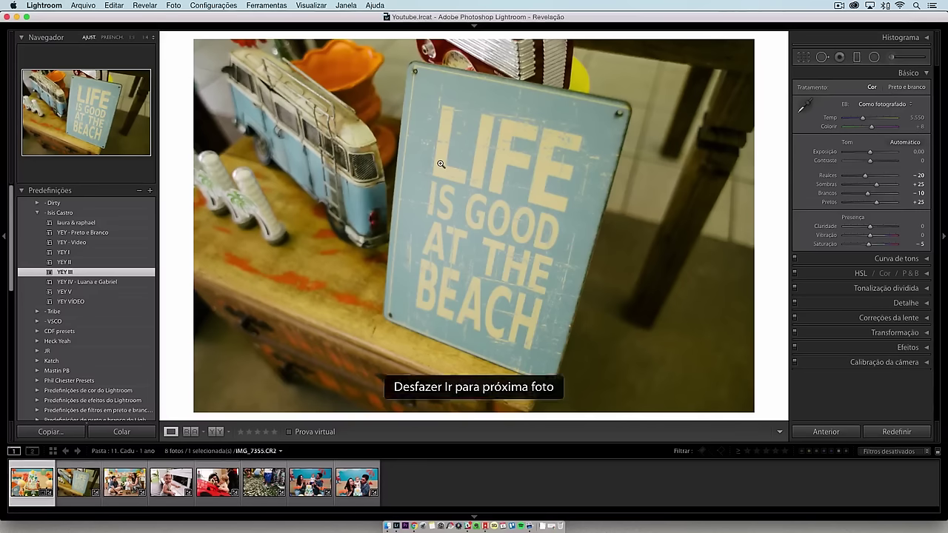
pyautogui.hotkey('ctrl', 'z')
pyautogui.hotkey('ctrl', 'z')
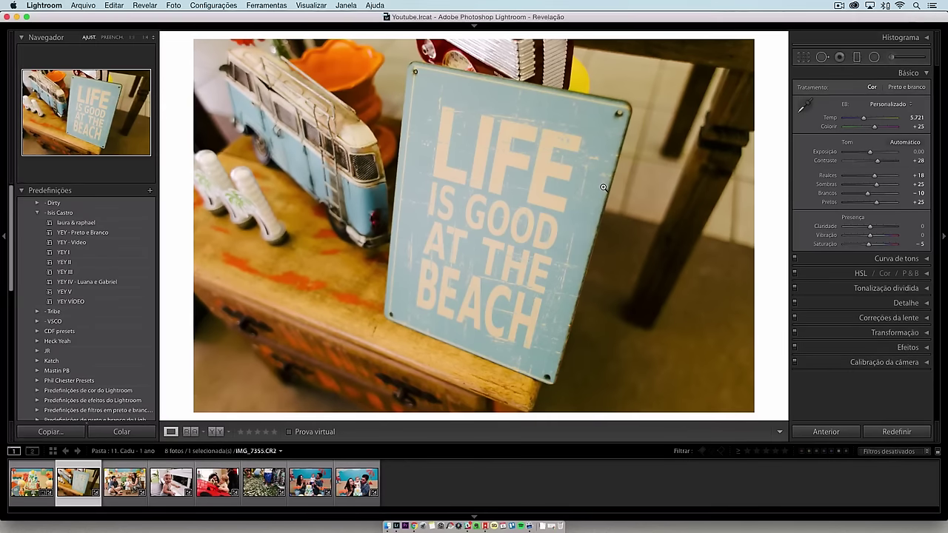
# Set the beach sign photo's contrast to +21, highlights to +3, shadows to +43, whites to -1 and blacks to +45
pyautogui.moveTo(878, 185); pyautogui.dragTo(878, 162)
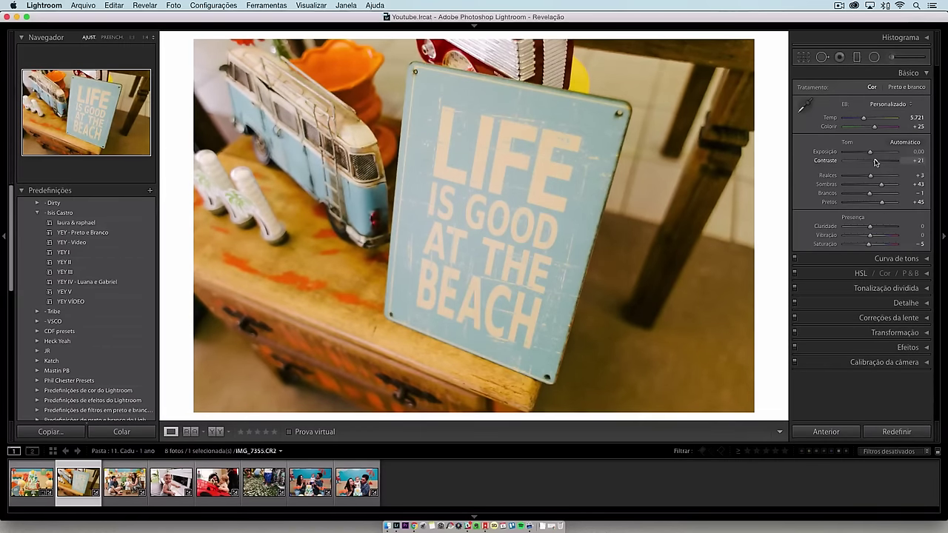
# Set the orange hue to +8, highlights to -65, shadows to +45 and blacks to +54 on the photo of the family on the floor
pyautogui.press('Right')
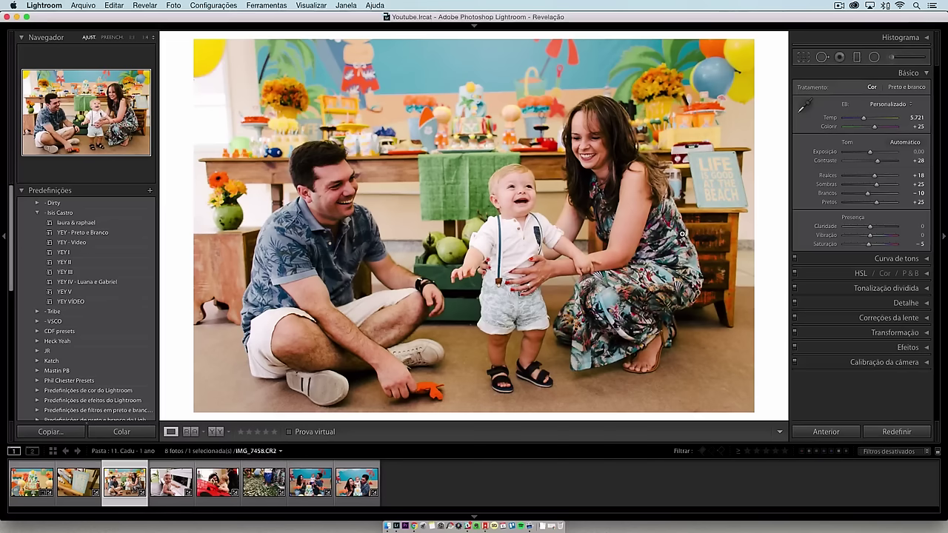
pyautogui.click(845, 274)
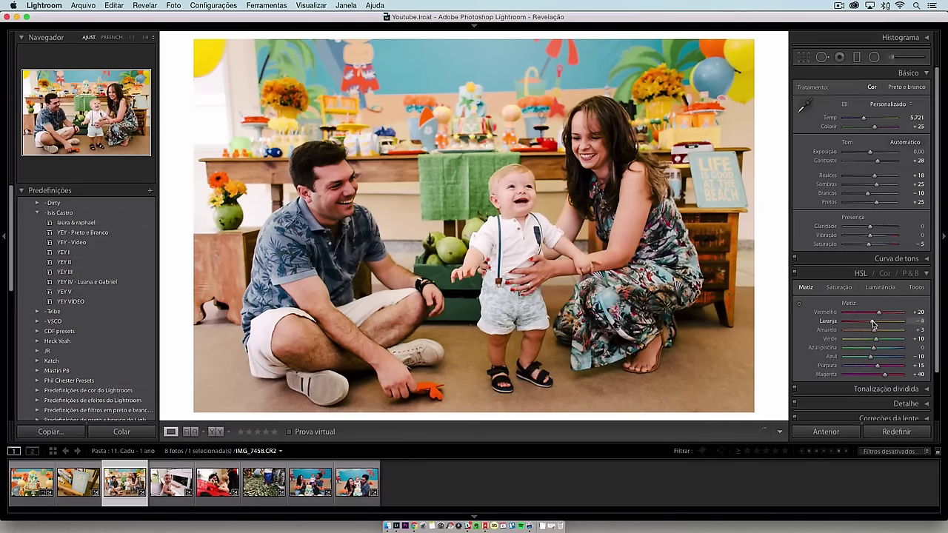
pyautogui.moveTo(872, 324); pyautogui.dragTo(877, 325)
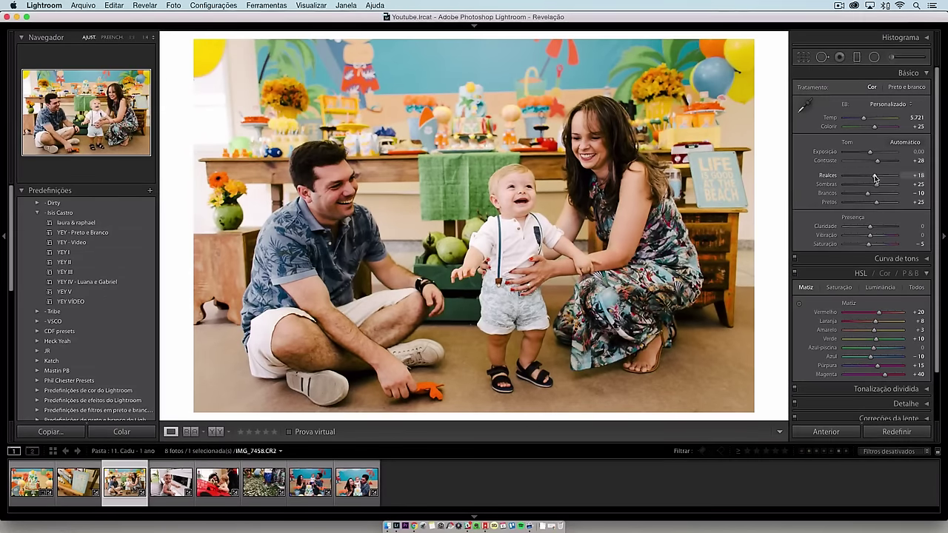
pyautogui.moveTo(874, 178); pyautogui.dragTo(870, 178)
pyautogui.click(853, 177)
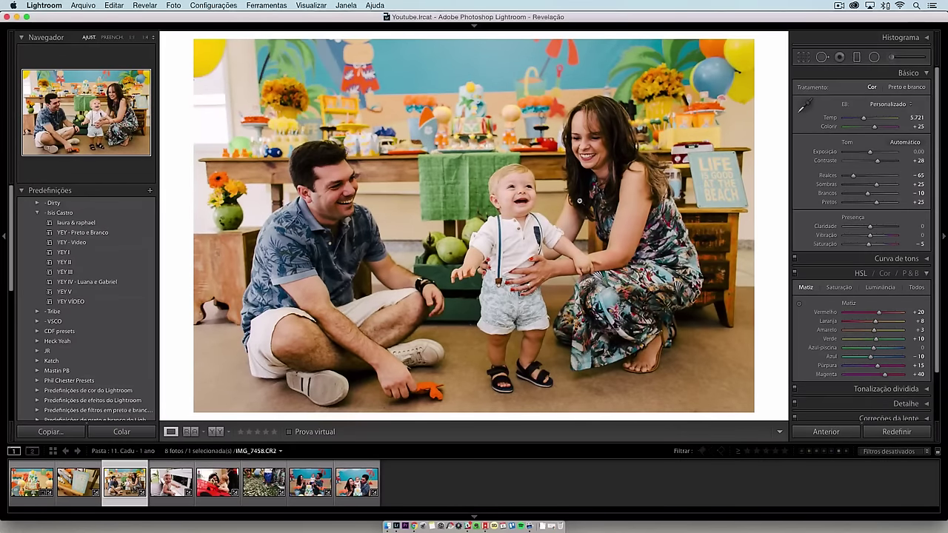
pyautogui.click(883, 202)
pyautogui.moveTo(883, 206); pyautogui.dragTo(882, 190)
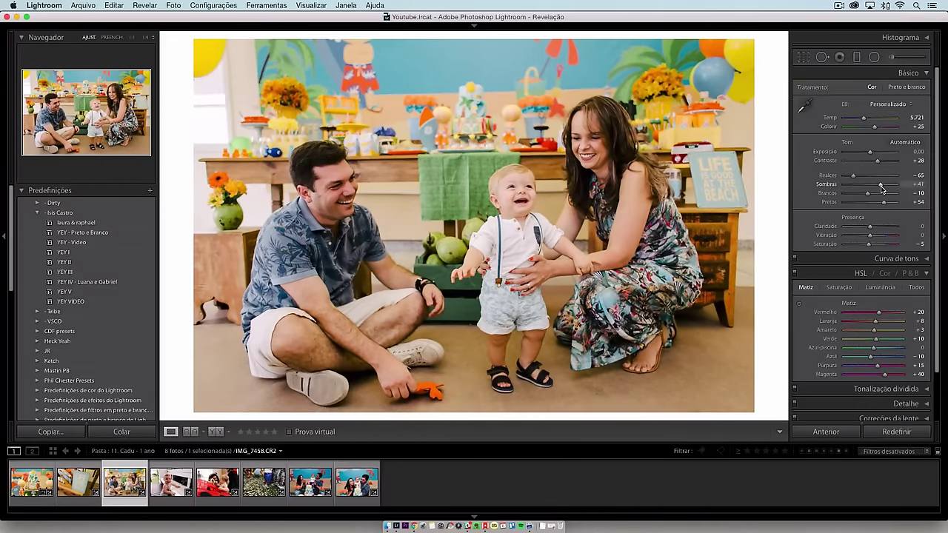
# Compare the photo of the family on the floor side by side with the cake photo as its reference
pyautogui.click(32, 482)
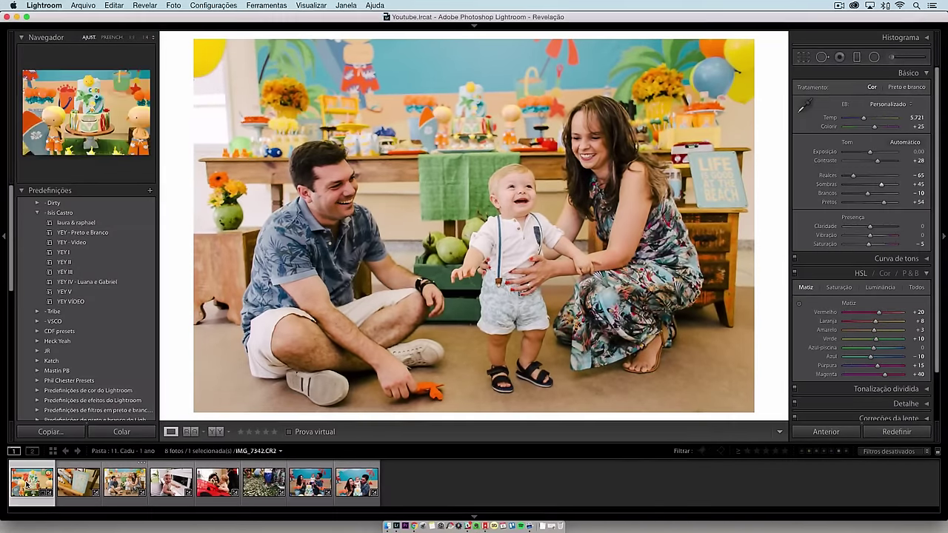
pyautogui.click(131, 488)
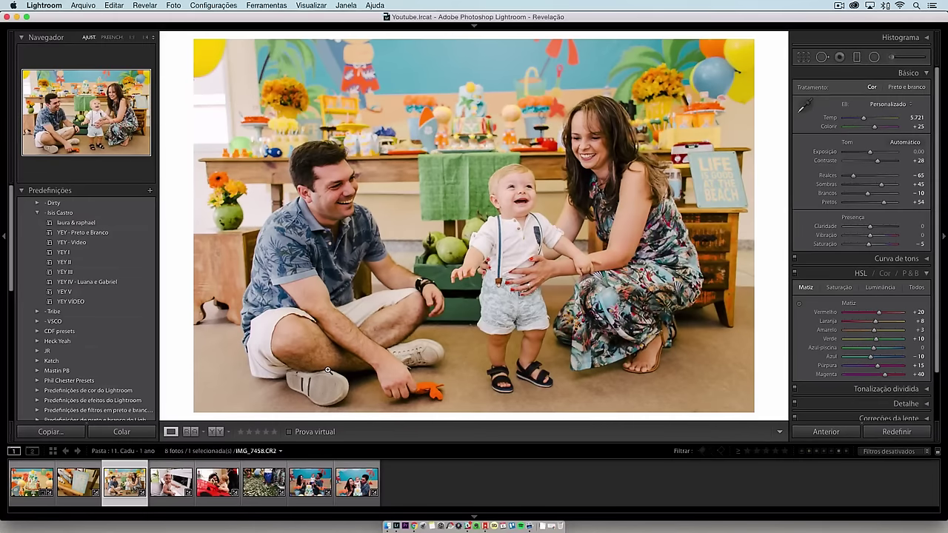
pyautogui.keyDown('super'); pyautogui.click(24, 487); pyautogui.keyUp('super')
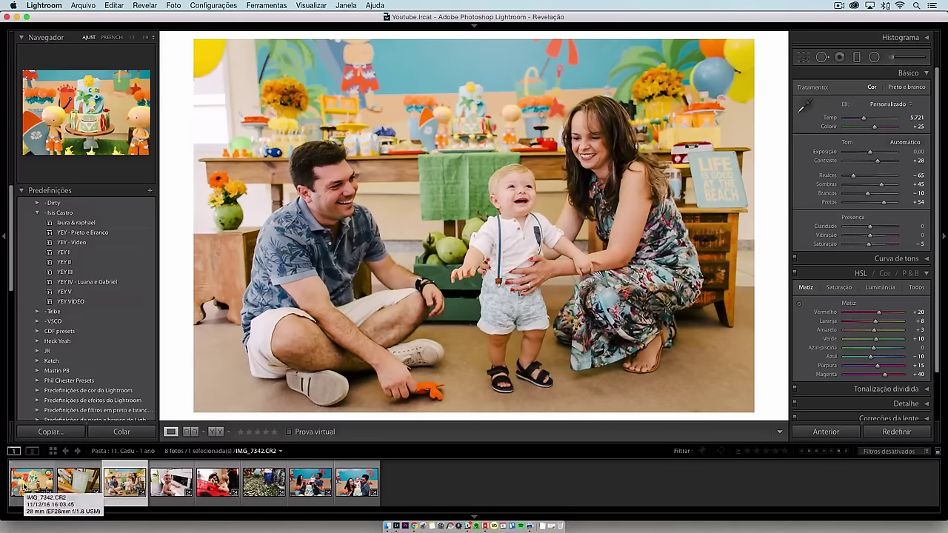
pyautogui.click(190, 432)
pyautogui.click(216, 432)
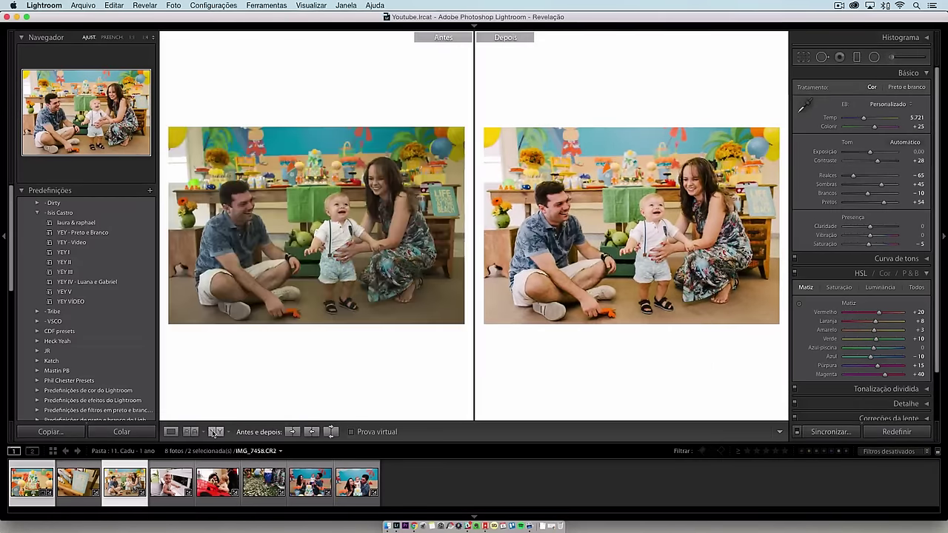
pyautogui.click(126, 489)
pyautogui.click(191, 432)
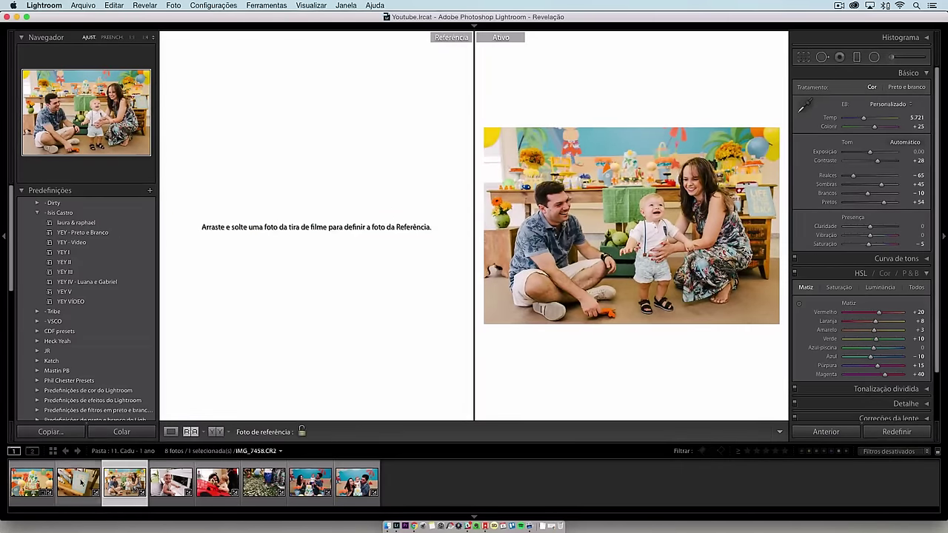
pyautogui.moveTo(121, 424); pyautogui.dragTo(327, 254)
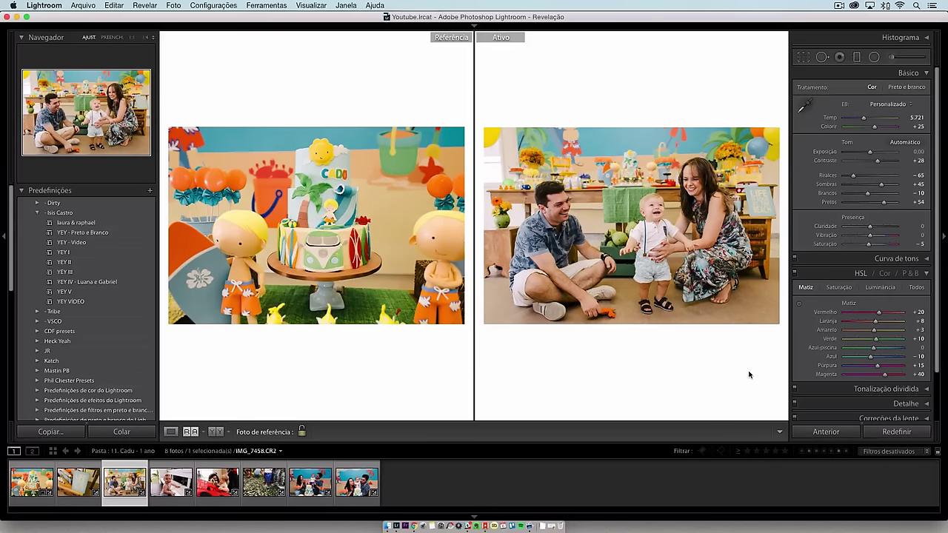
# Set the floor family photo's shadows to +46 and blacks to +59, and straighten it with the crop tool
pyautogui.press('F7')
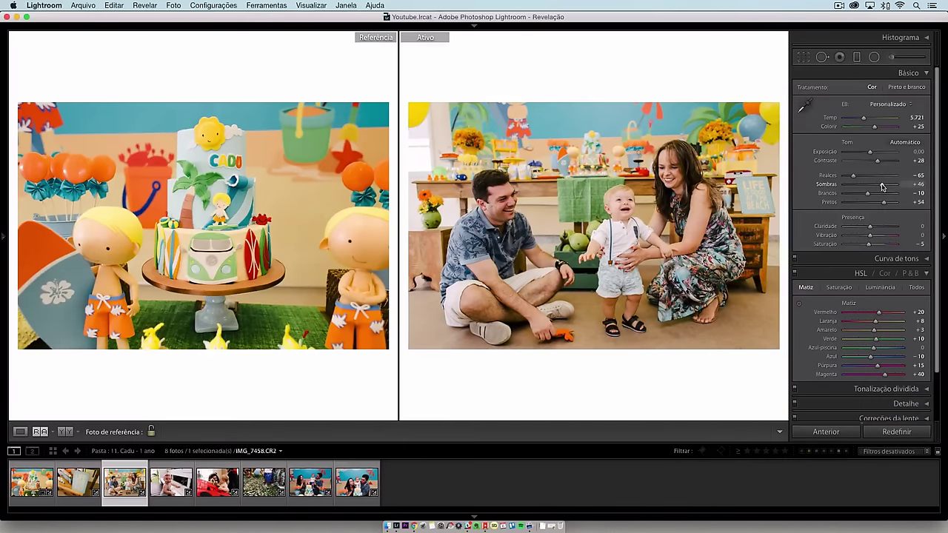
pyautogui.moveTo(884, 202); pyautogui.dragTo(886, 205)
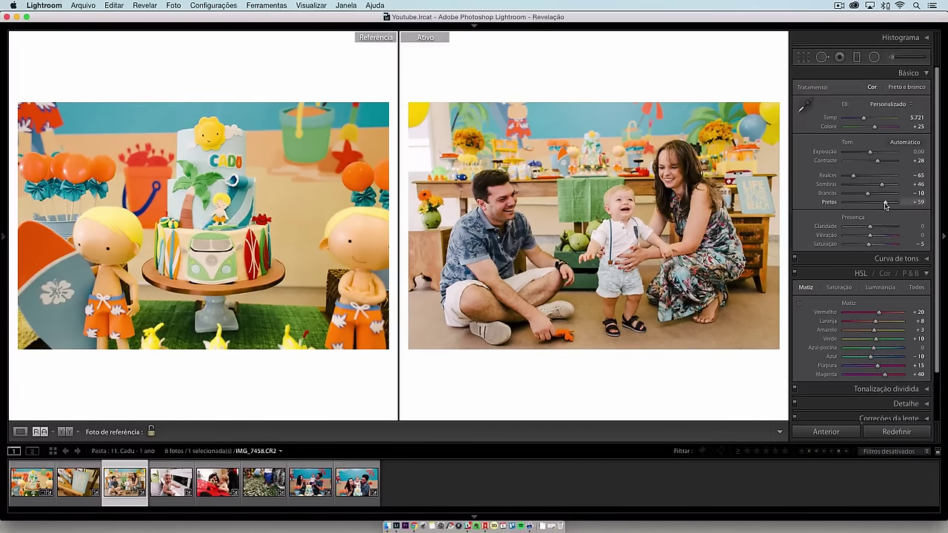
pyautogui.click(20, 432)
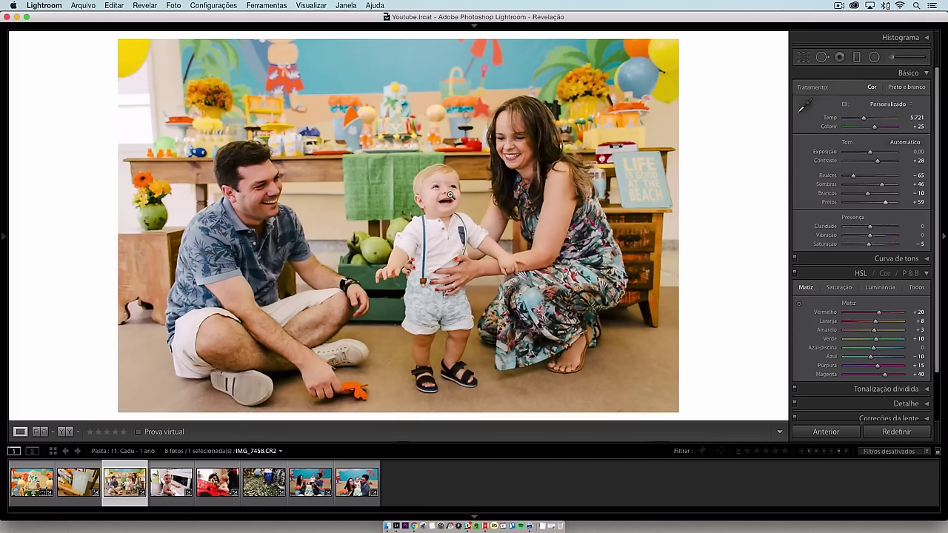
pyautogui.click(804, 57)
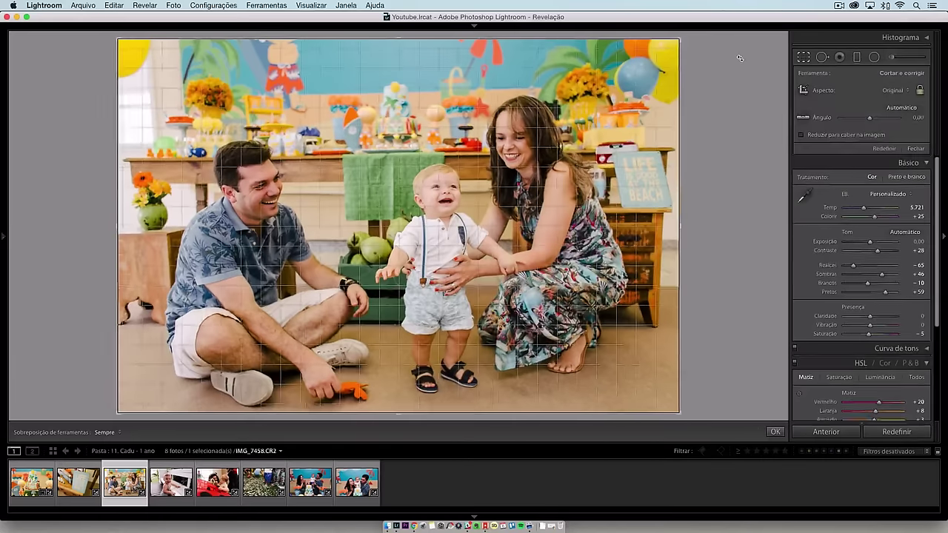
pyautogui.click(775, 432)
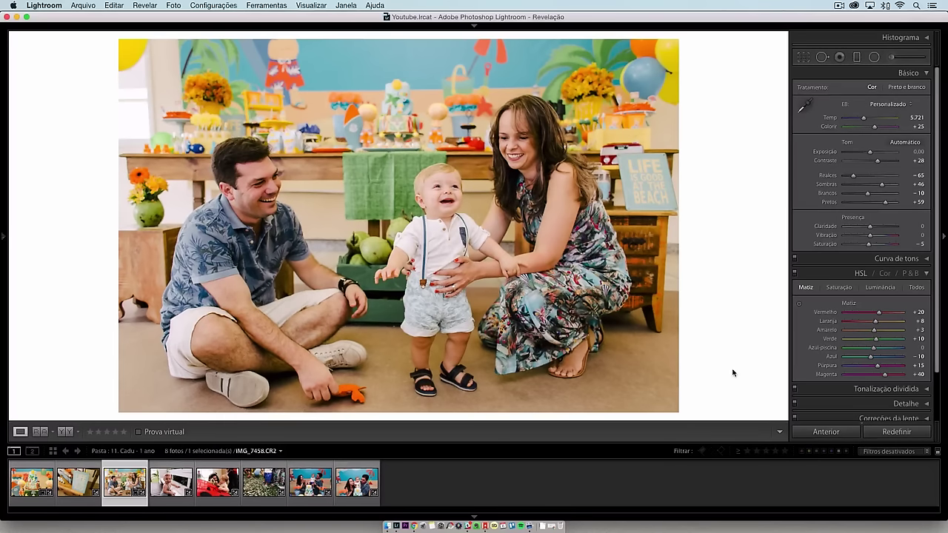
# Try the YEY III preset on the last photo of the family blowing out the candle, and undo it
pyautogui.click(357, 482)
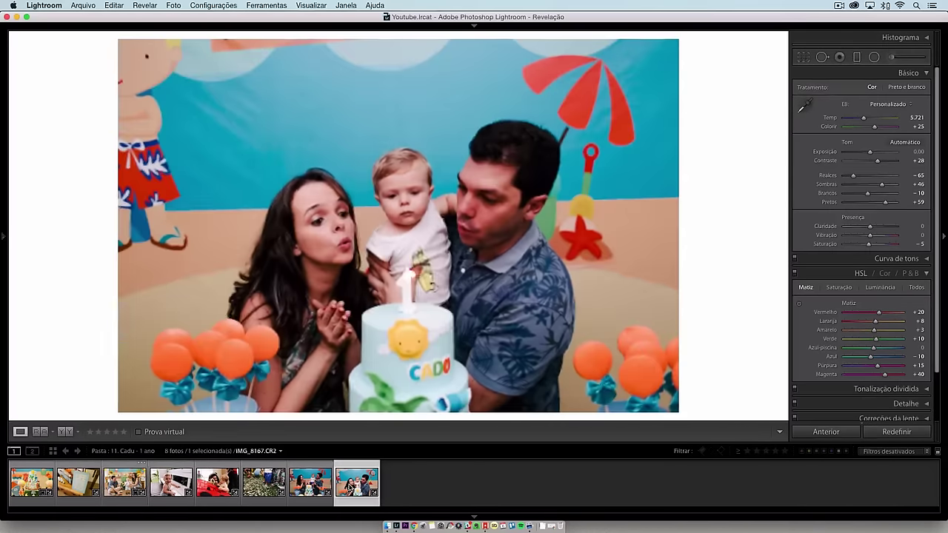
pyautogui.moveTo(3, 212)
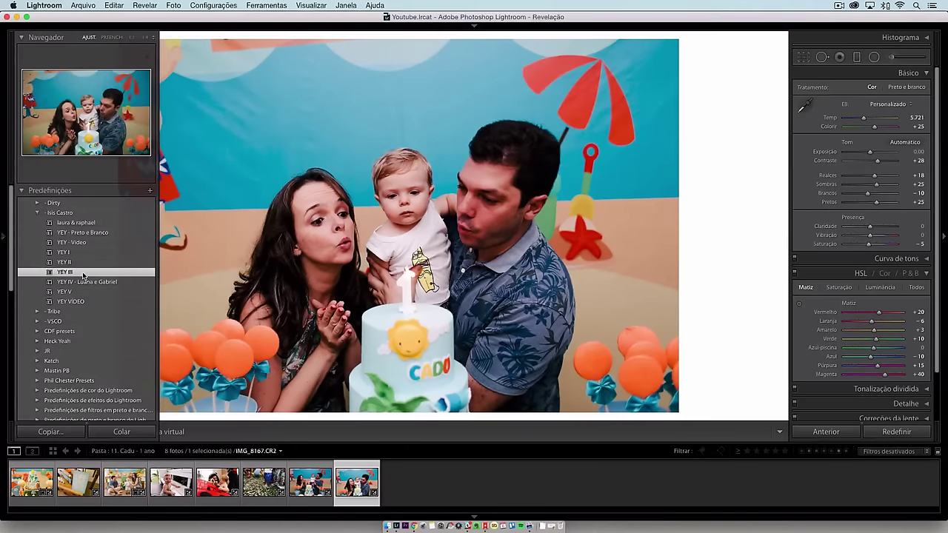
pyautogui.click(85, 271)
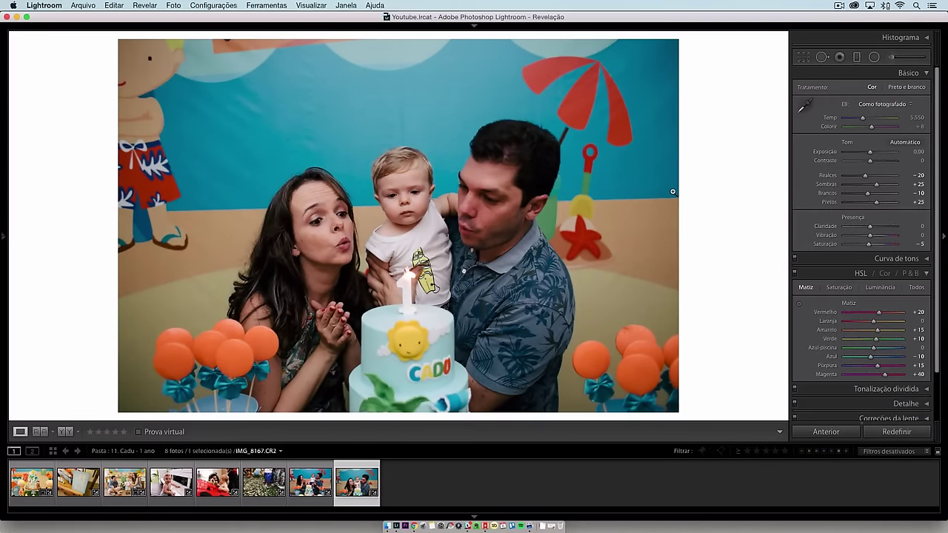
pyautogui.press('super+z')
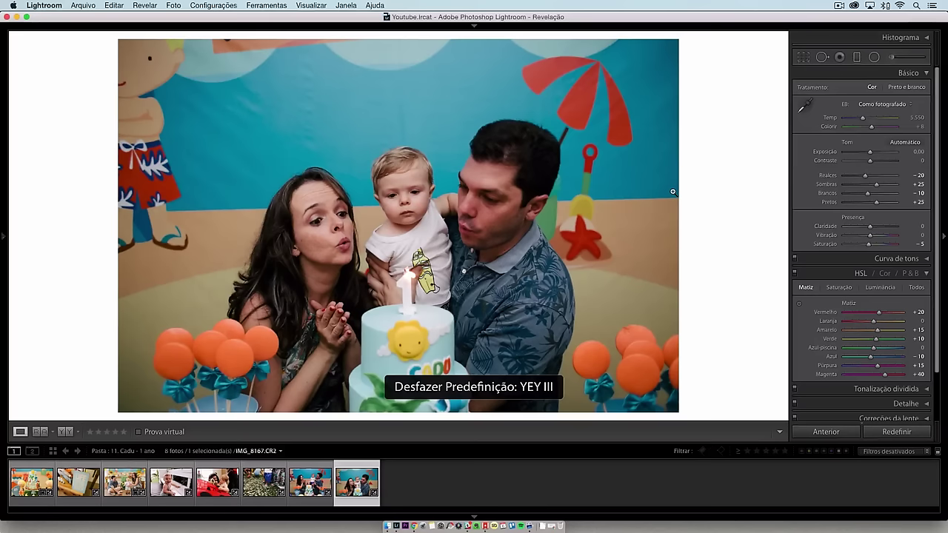
pyautogui.press('super+shift+z')
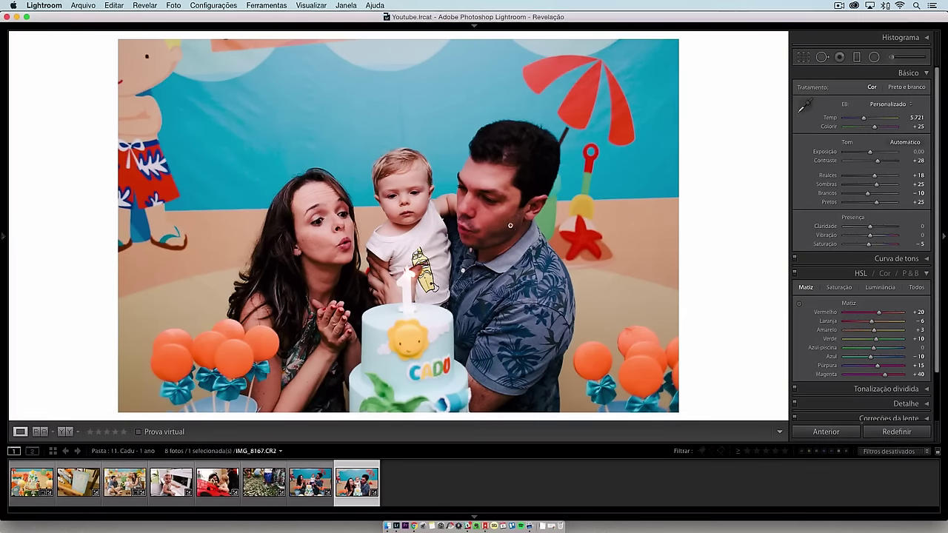
# Set the candle photo's highlights to -17, shadows to +49, blacks to +77 and orange hue to +14
pyautogui.moveTo(884, 187); pyautogui.dragTo(889, 206)
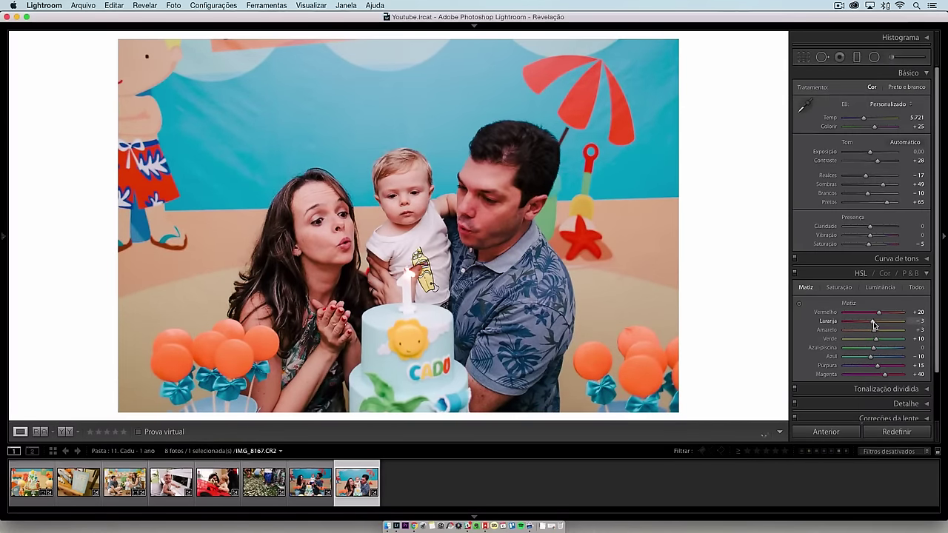
pyautogui.moveTo(874, 325); pyautogui.dragTo(878, 325)
pyautogui.moveTo(887, 201); pyautogui.dragTo(890, 202)
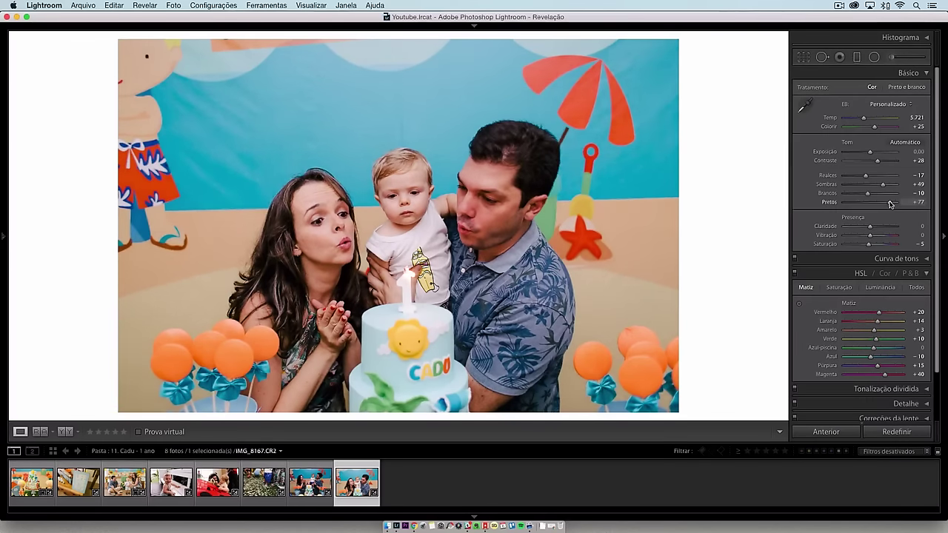
# Brighten the candle photo's corners by setting the manual lens correction vignette amount to +22
pyautogui.scroll(-2, 844, 299)
pyautogui.click(889, 367)
pyautogui.scroll(-4, 885, 355)
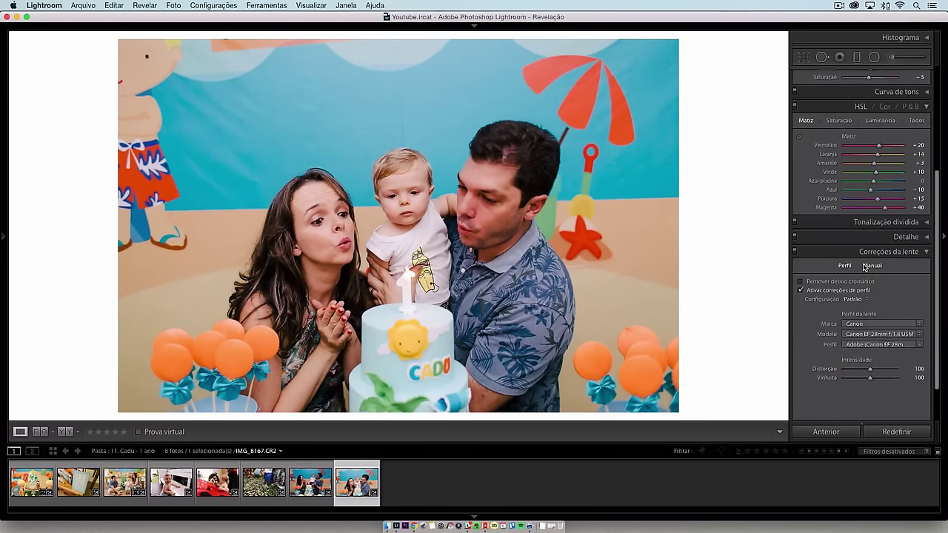
pyautogui.click(872, 265)
pyautogui.moveTo(870, 389); pyautogui.dragTo(876, 390)
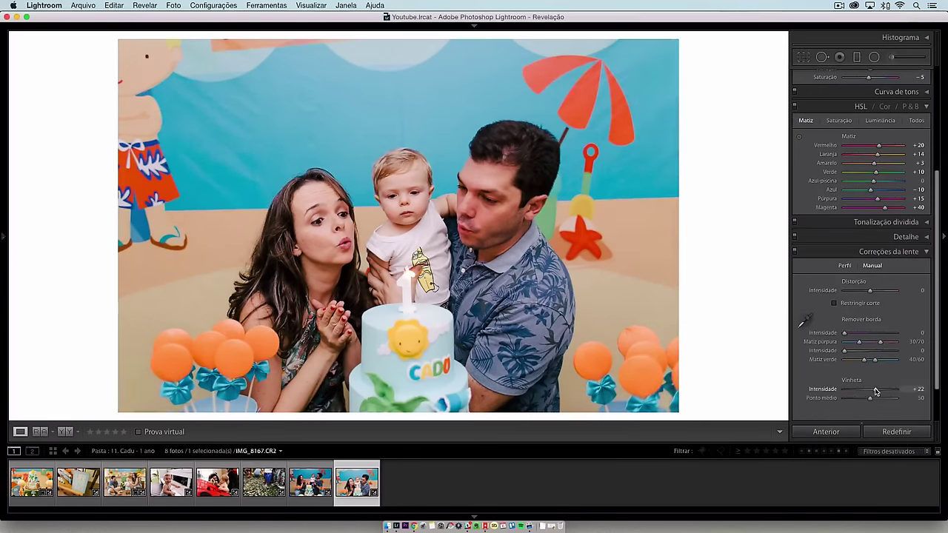
# Crop the candle photo tighter around the family and cake, keeping the original aspect ratio
pyautogui.click(804, 57)
pyautogui.moveTo(431, 38); pyautogui.dragTo(414, 67)
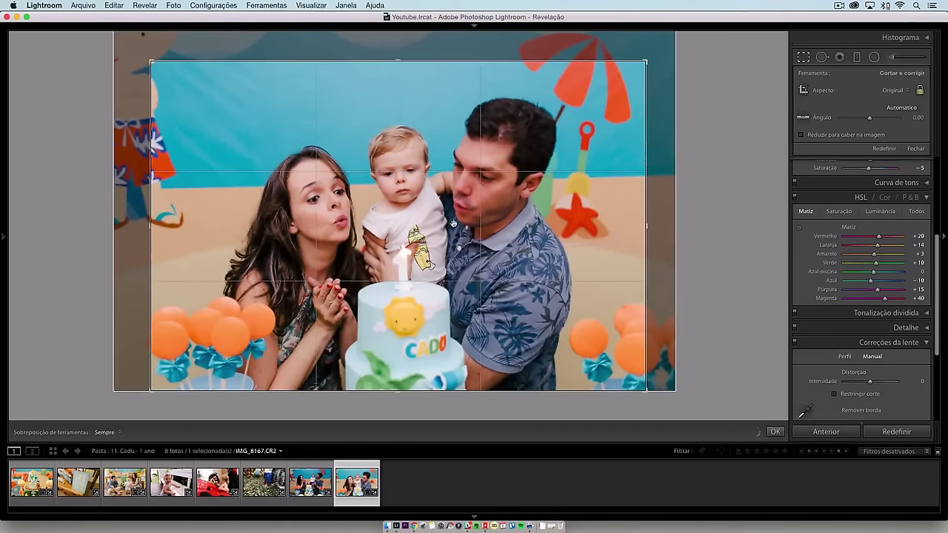
pyautogui.click(776, 432)
# Set the candle photo's temperature to 5946 and tint to +22, and compare its before and after versions side by side
pyautogui.scroll(3, 866, 155)
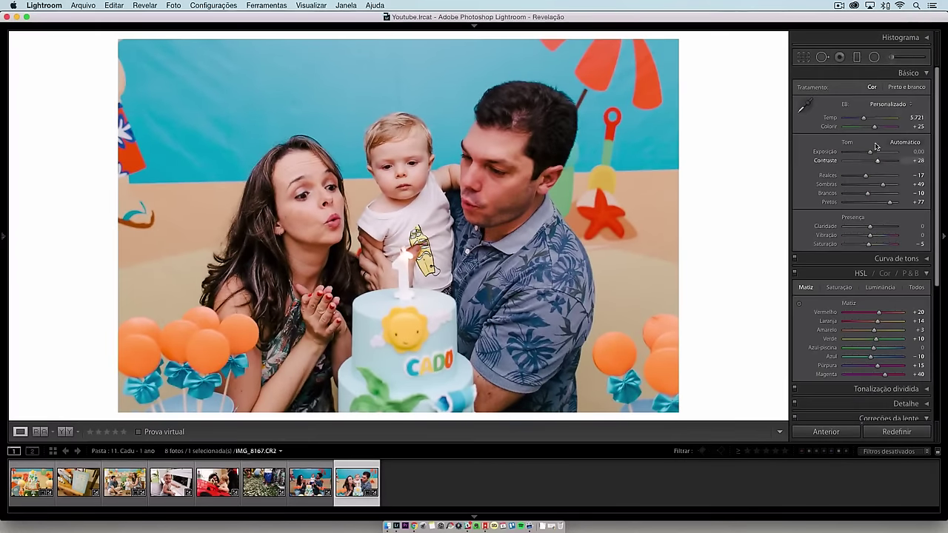
pyautogui.moveTo(862, 119); pyautogui.dragTo(874, 128)
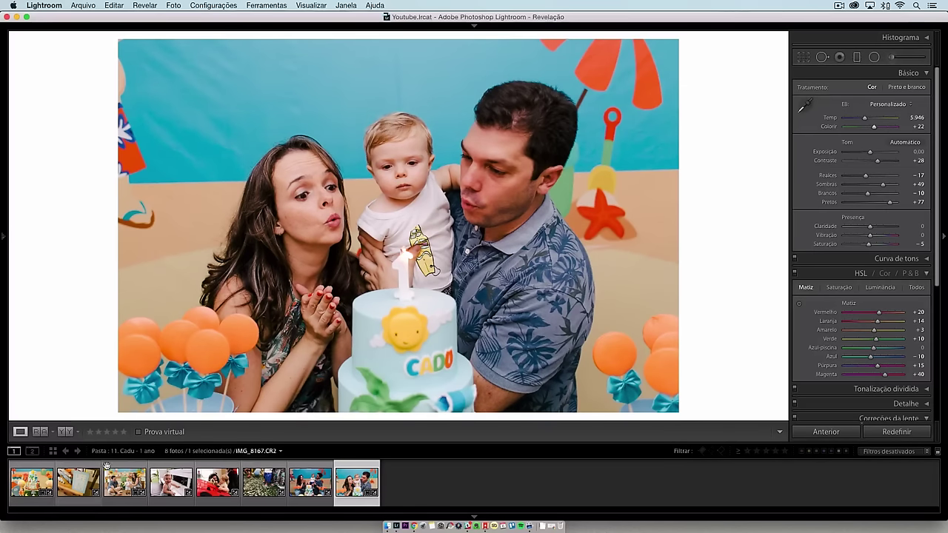
pyautogui.click(65, 432)
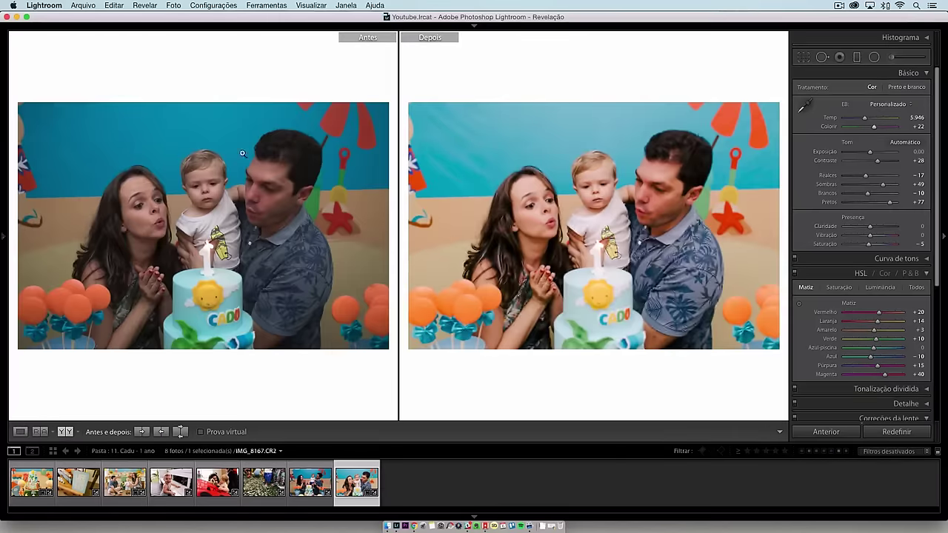
# Set the candle photo's shadows to +57 and contrast to +25, viewing the single edited photo instead of the before/after comparison
pyautogui.click(885, 186)
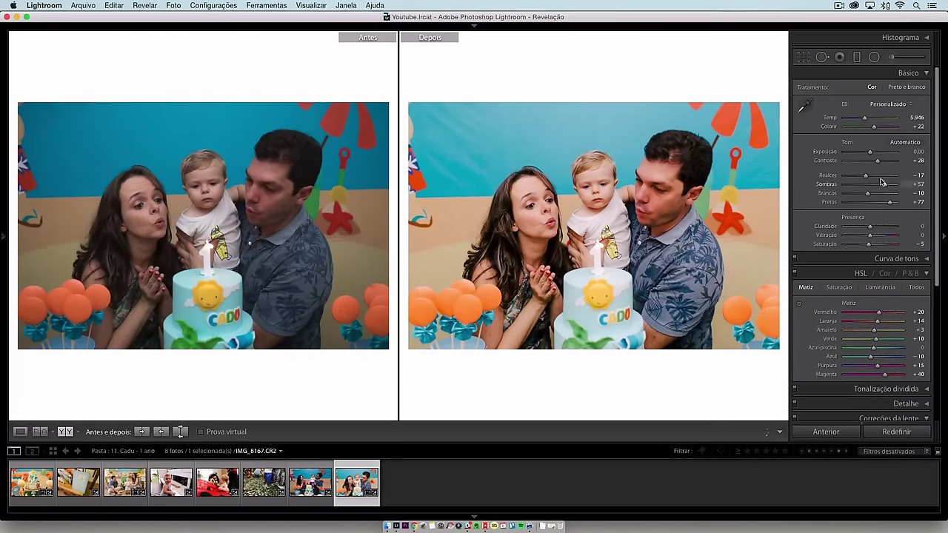
pyautogui.click(874, 161)
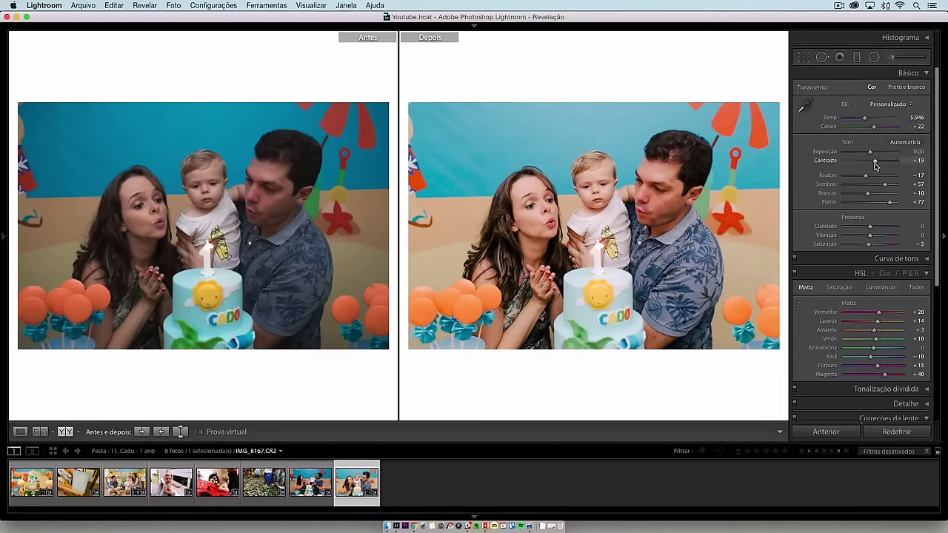
pyautogui.click(20, 432)
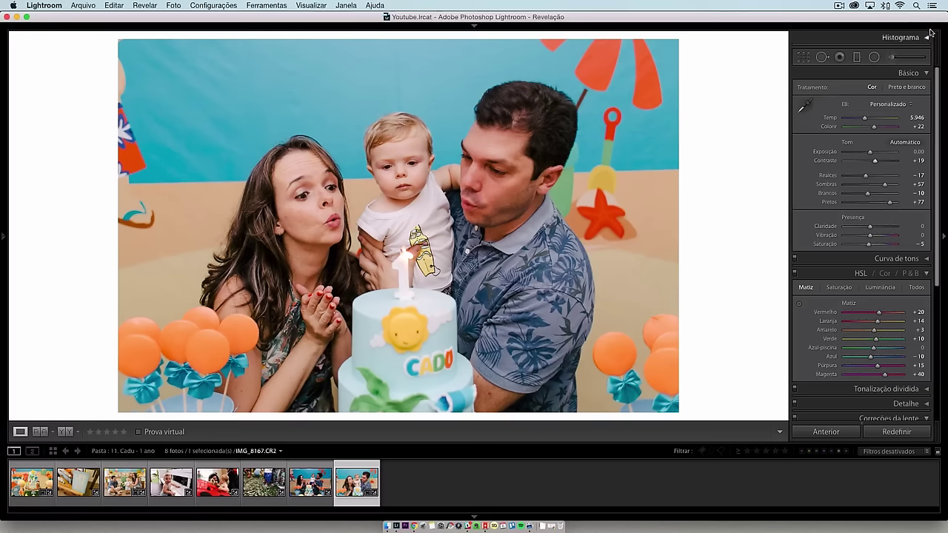
pyautogui.moveTo(874, 161); pyautogui.dragTo(877, 161)
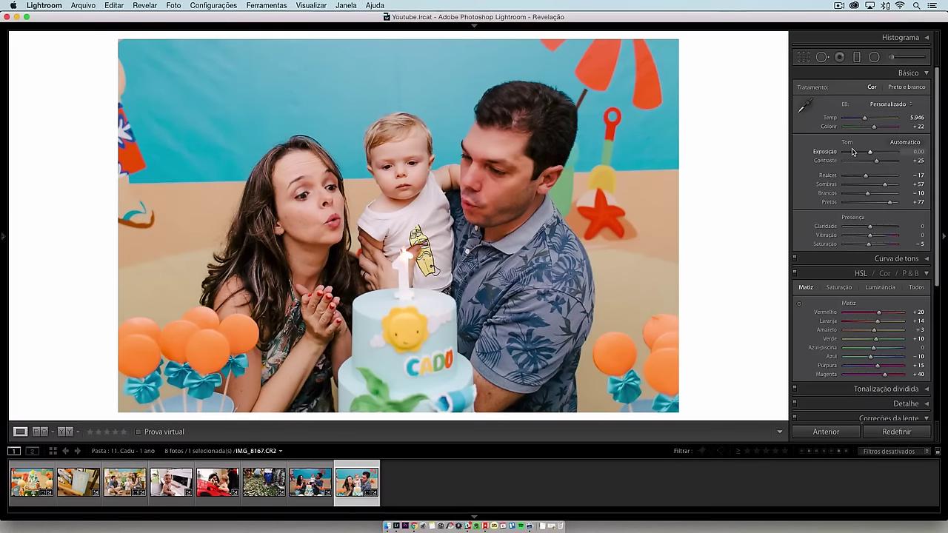
pyautogui.click(832, 274)
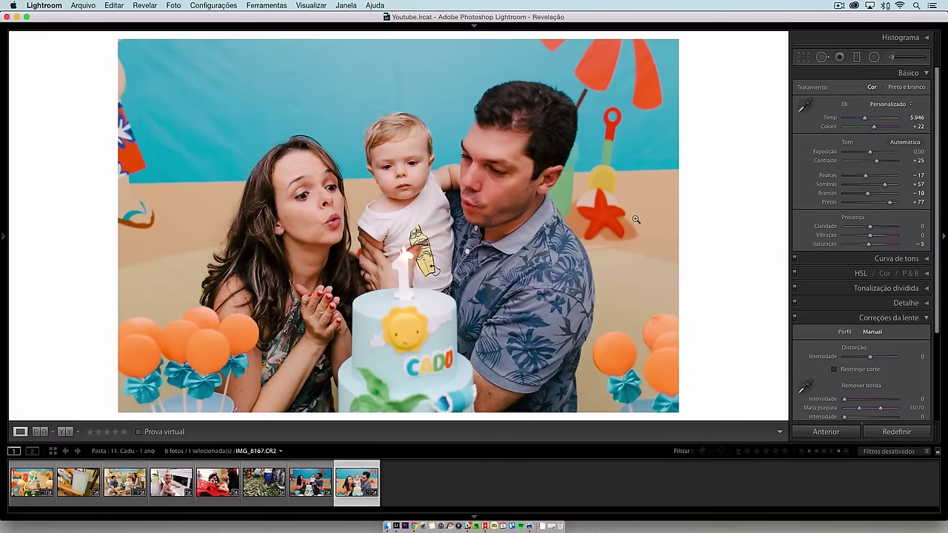
pyautogui.click(907, 319)
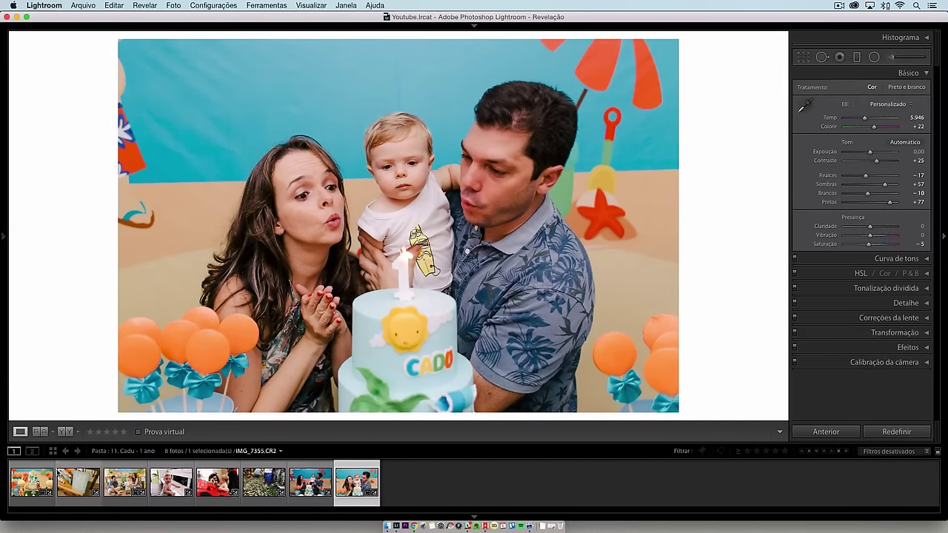
# Review the cake, candle, beach sign, seated family and ladybug photos one after another to compare their tones
pyautogui.click(44, 504)
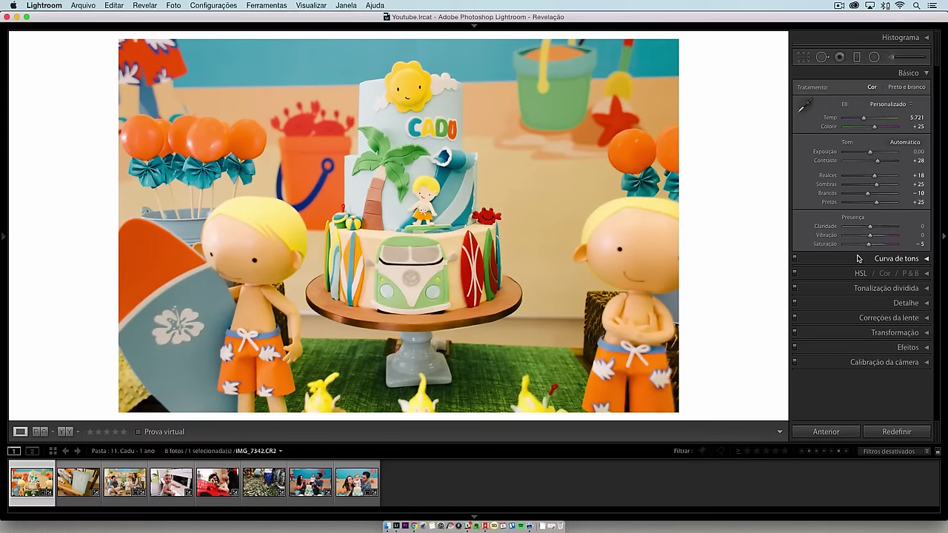
pyautogui.click(349, 496)
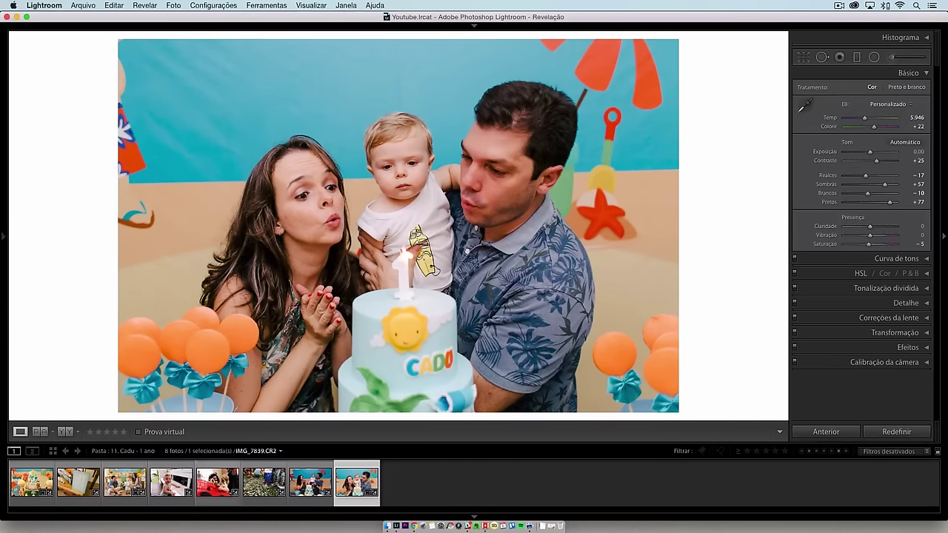
pyautogui.click(220, 486)
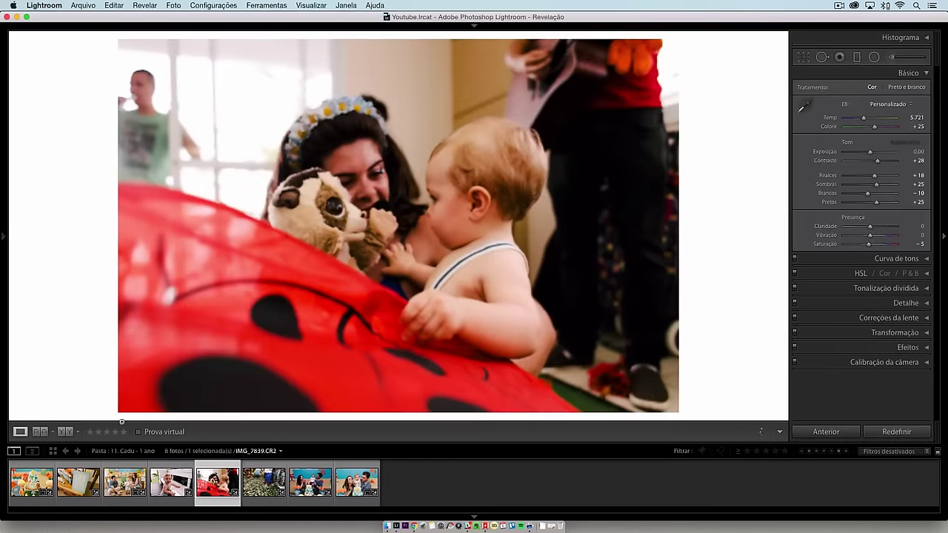
pyautogui.click(80, 485)
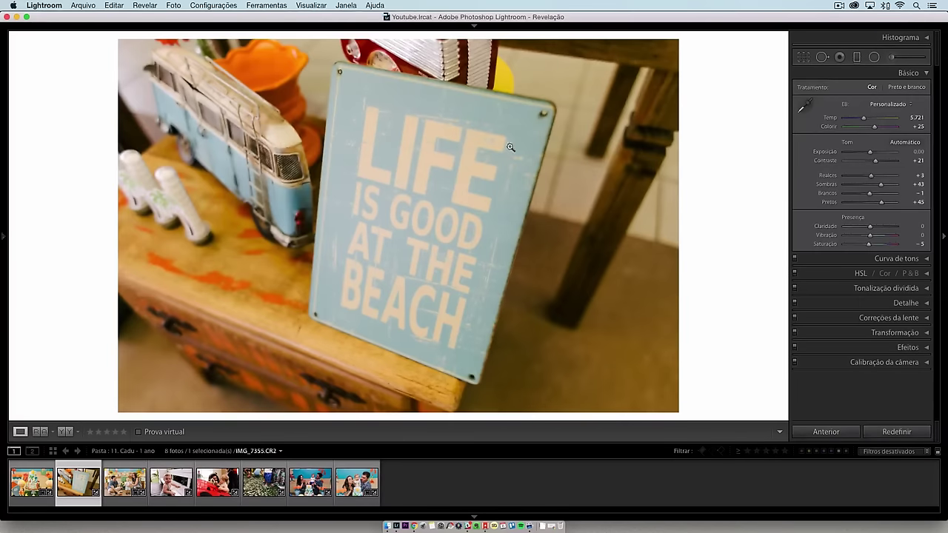
pyautogui.click(125, 483)
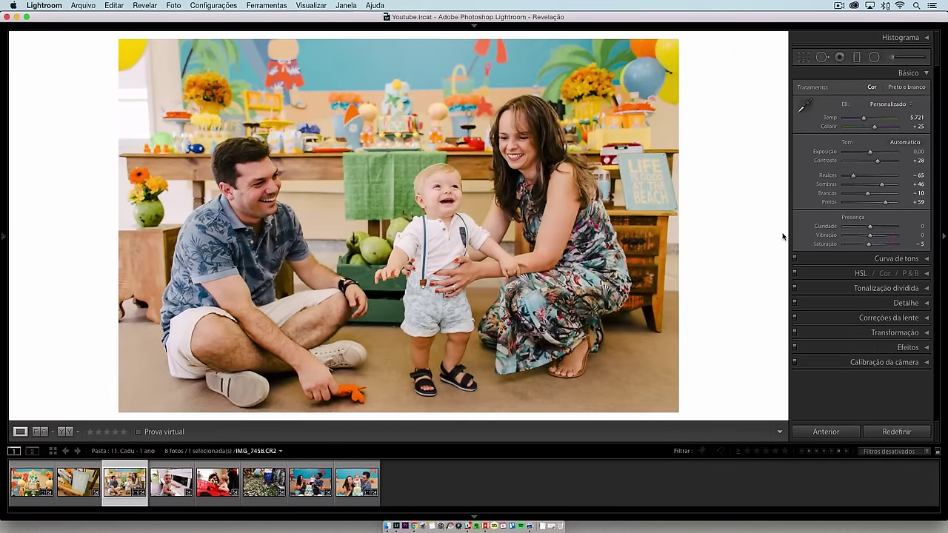
pyautogui.press('Right')
pyautogui.press('Right')
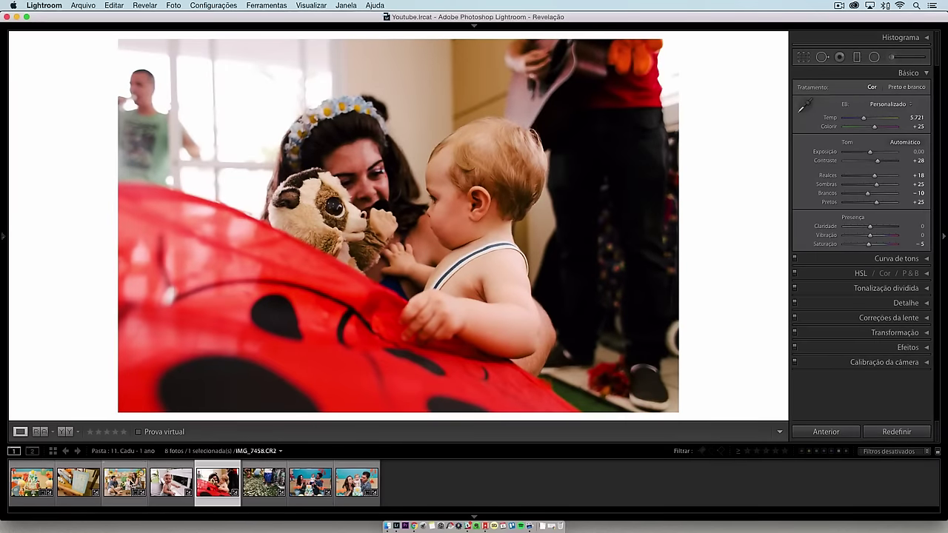
# Synchronize the seated family photo's develop settings to the three photos that follow it in the series
pyautogui.click(127, 481)
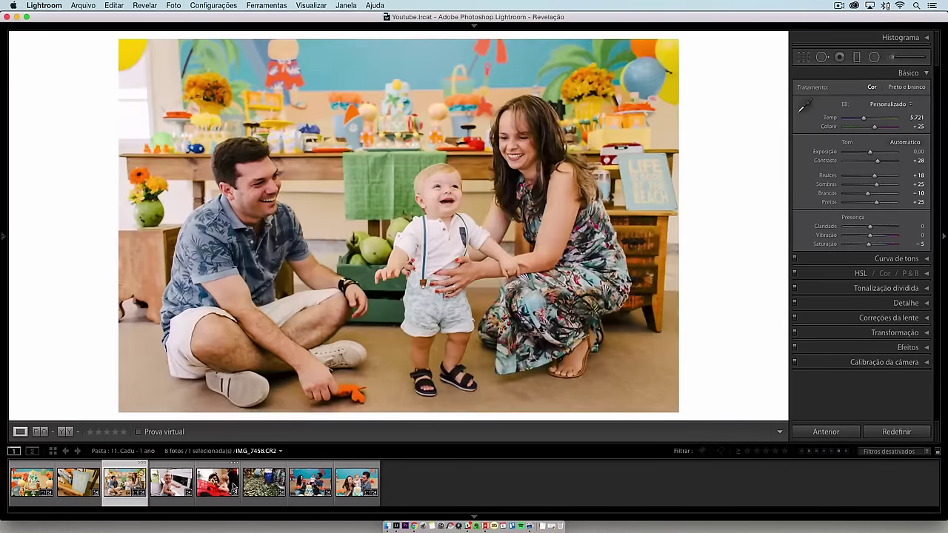
pyautogui.keyDown('shift'); pyautogui.click(265, 483); pyautogui.keyUp('shift')
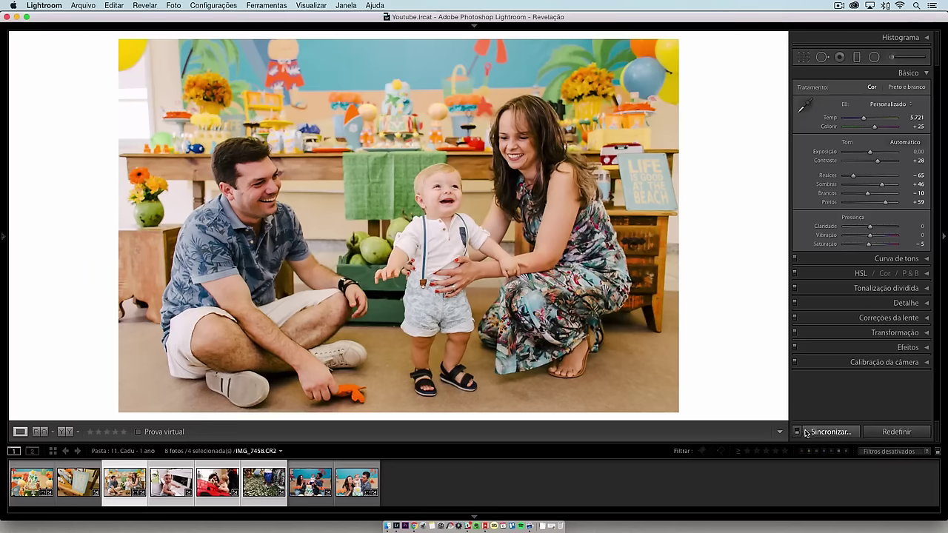
pyautogui.click(819, 433)
pyautogui.click(675, 243)
# Set the exposure of the photo of the baby at the white bench to +1.15 and its shadows to +49
pyautogui.press('Right')
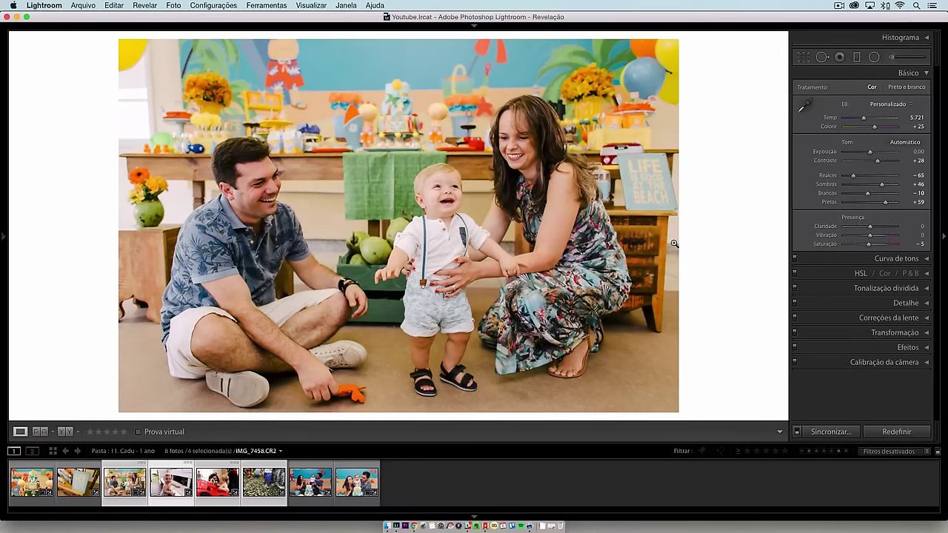
pyautogui.moveTo(880, 151); pyautogui.dragTo(877, 152)
pyautogui.moveTo(881, 185); pyautogui.dragTo(883, 184)
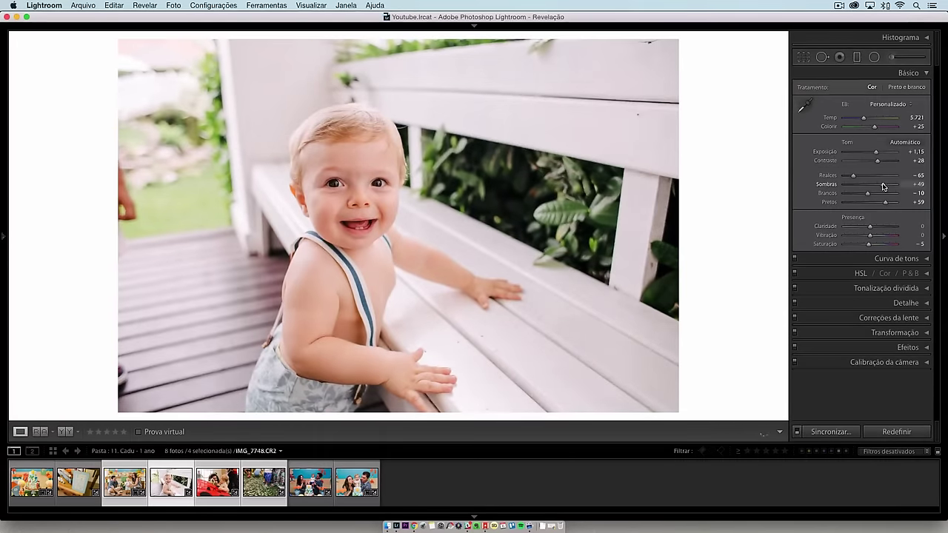
# Crop the bench photo tighter around the baby, keeping the original aspect ratio and cutting away the upper and outer background
pyautogui.click(804, 57)
pyautogui.moveTo(482, 39); pyautogui.dragTo(482, 55)
pyautogui.moveTo(458, 160); pyautogui.dragTo(431, 160)
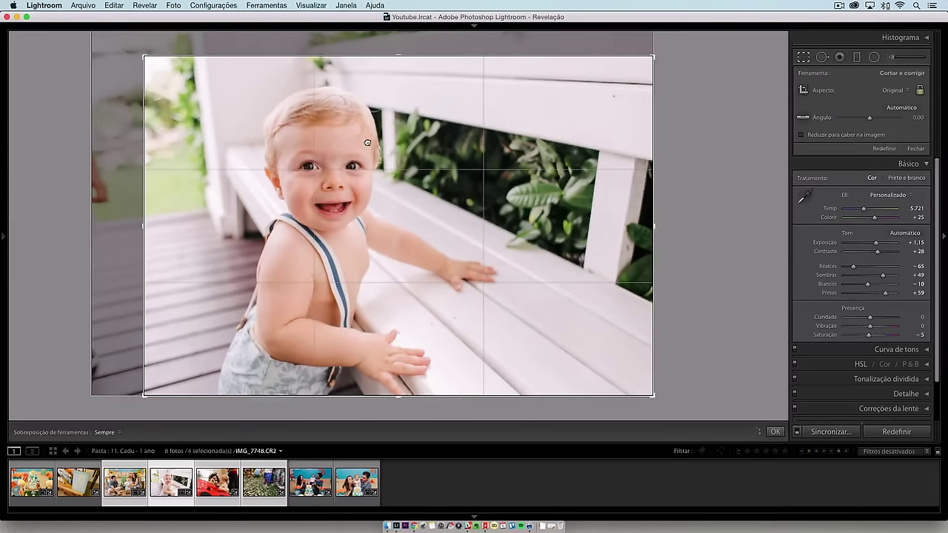
pyautogui.click(775, 431)
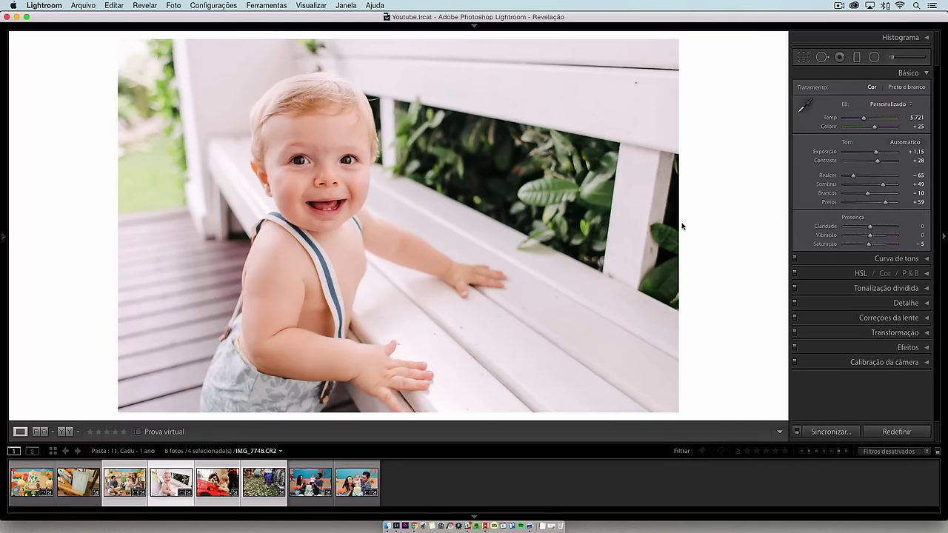
# Set the ladybug photo's exposure to +0.50 and compare its before and after versions side by side
pyautogui.press('Right')
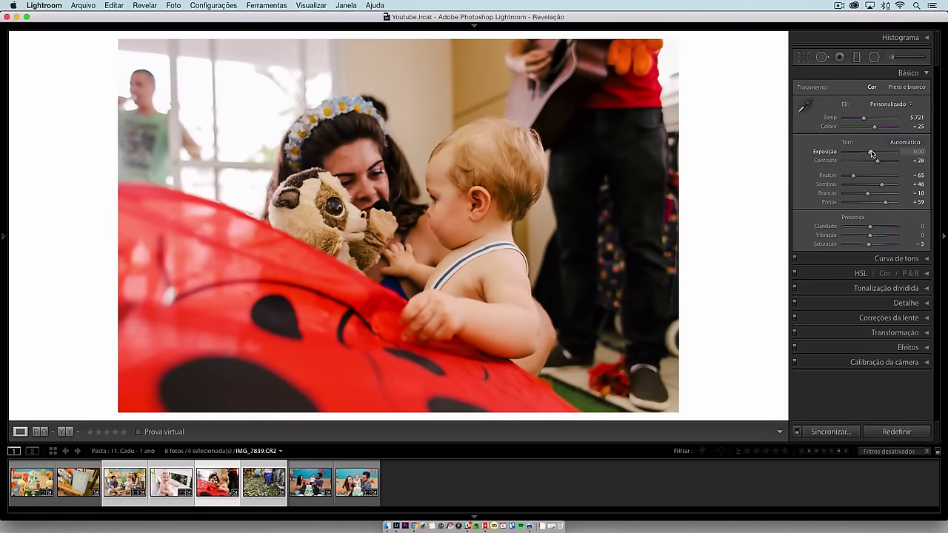
pyautogui.moveTo(870, 152); pyautogui.dragTo(875, 156)
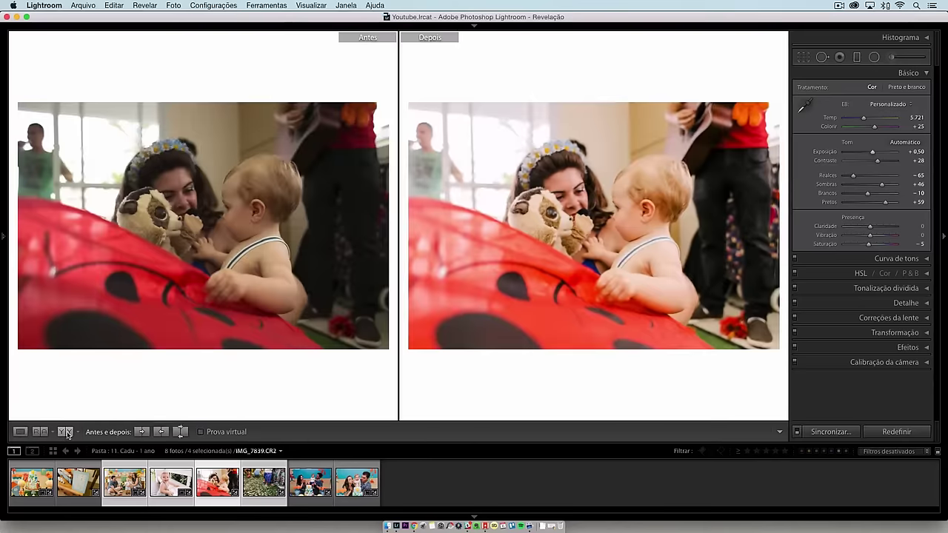
pyautogui.click(66, 432)
pyautogui.click(20, 432)
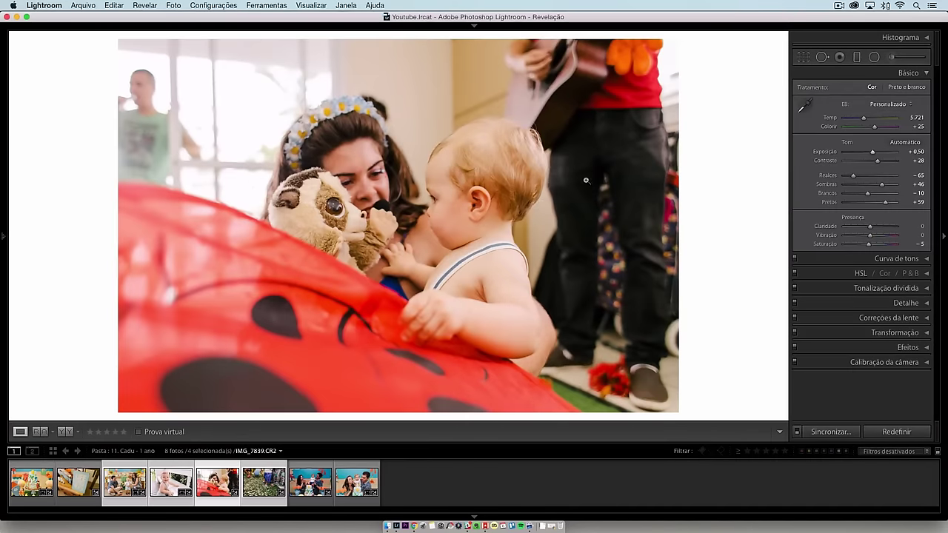
# Set the confetti photo's shadows to +66 and blacks to +89
pyautogui.click(107, 510)
pyautogui.click(77, 492)
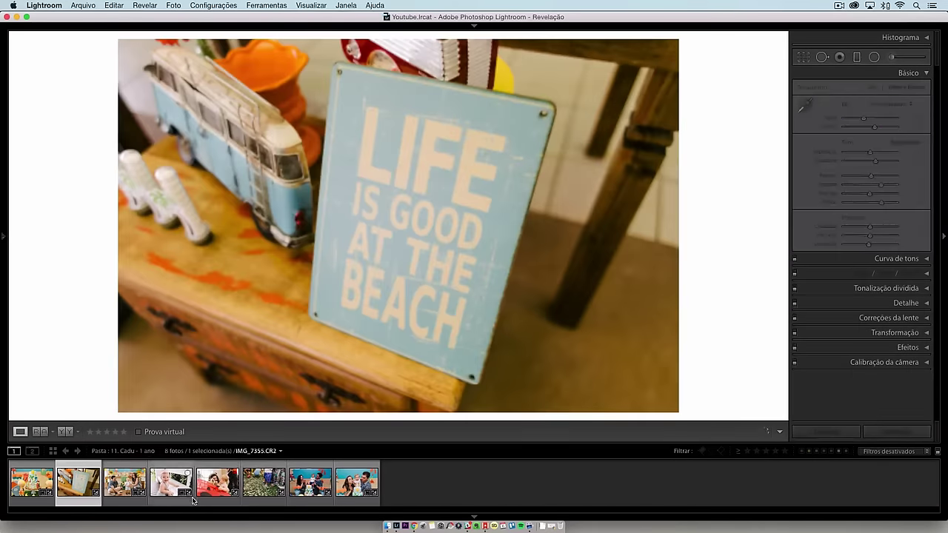
pyautogui.click(218, 493)
pyautogui.click(274, 500)
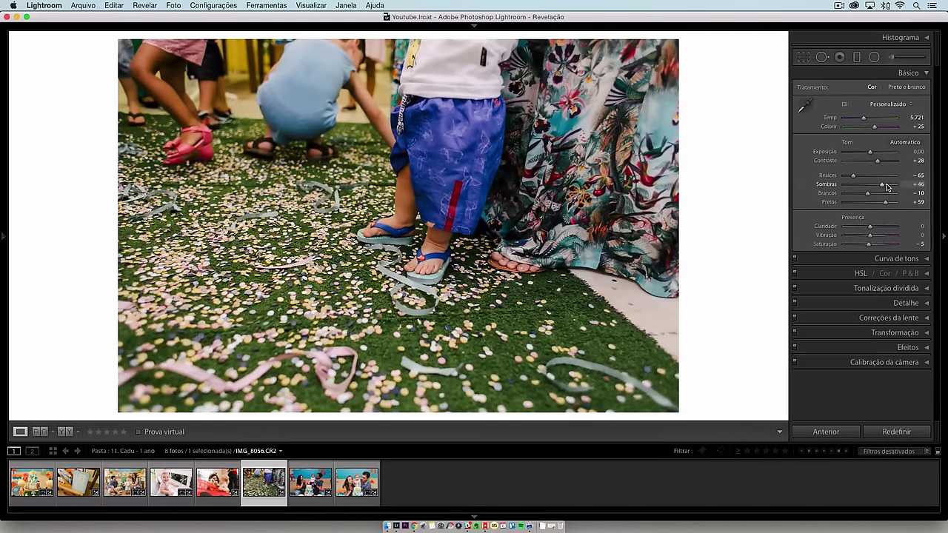
pyautogui.moveTo(887, 188); pyautogui.dragTo(894, 202)
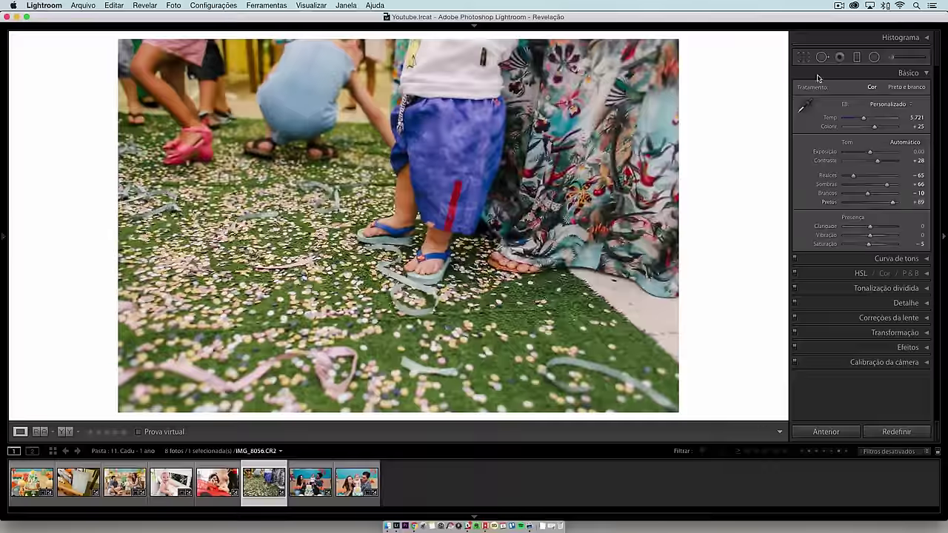
# Straighten the confetti photo by an angle of -0.84, and set its highlights to -30 and whites to +5
pyautogui.click(804, 57)
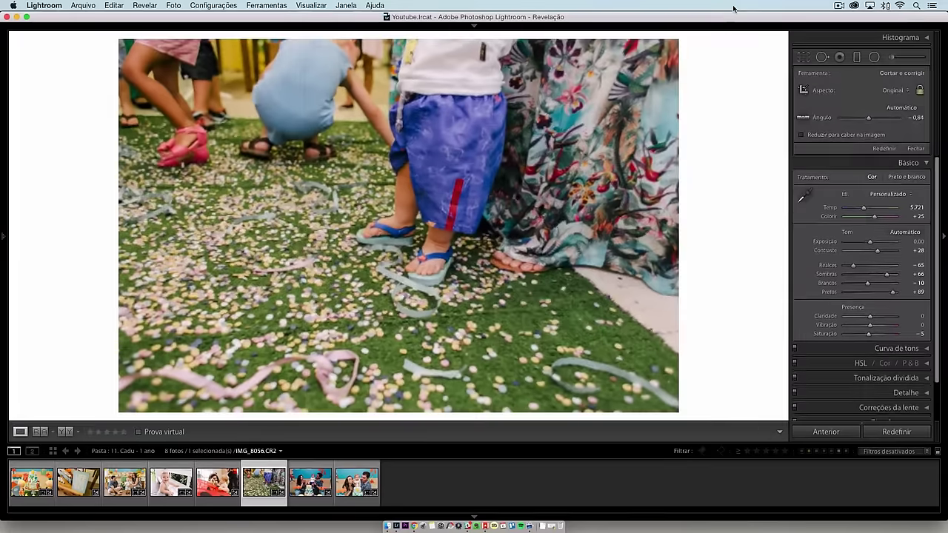
pyautogui.press('r')
pyautogui.moveTo(854, 176); pyautogui.dragTo(872, 192)
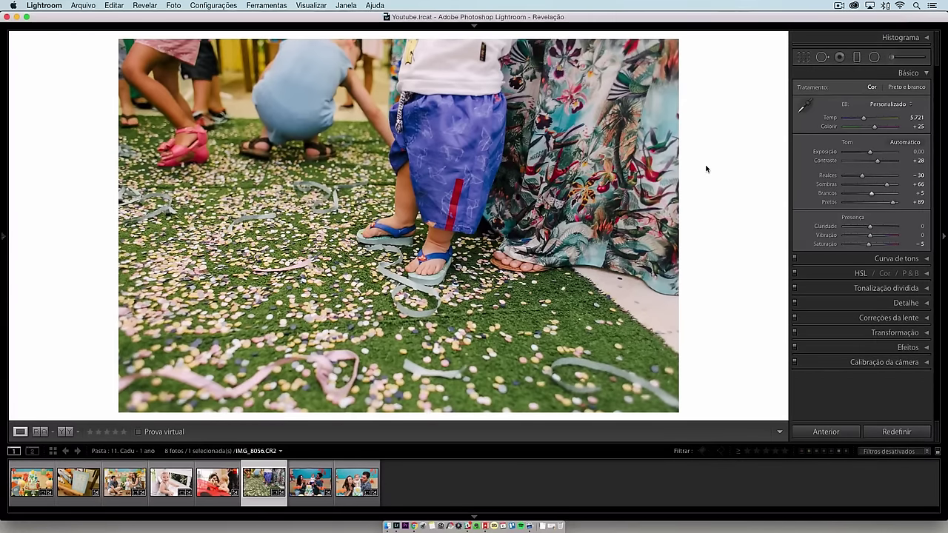
# Review the cake, seated family and candle photos again to check that their editing looks consistent
pyautogui.click(34, 486)
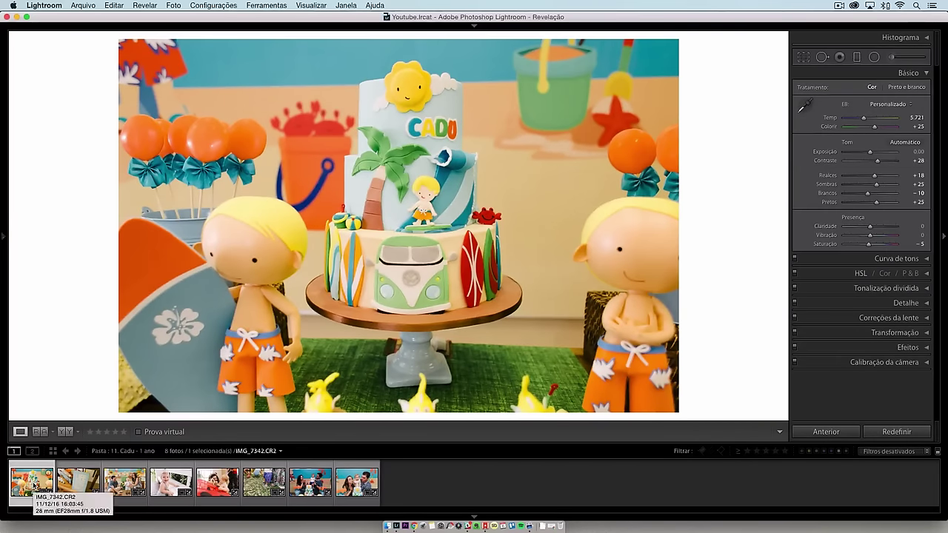
pyautogui.click(118, 483)
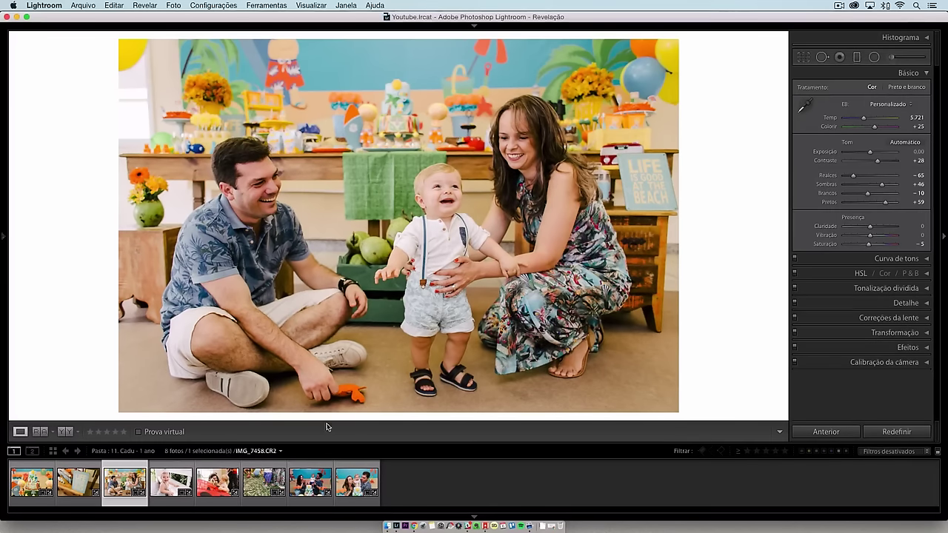
pyautogui.click(357, 482)
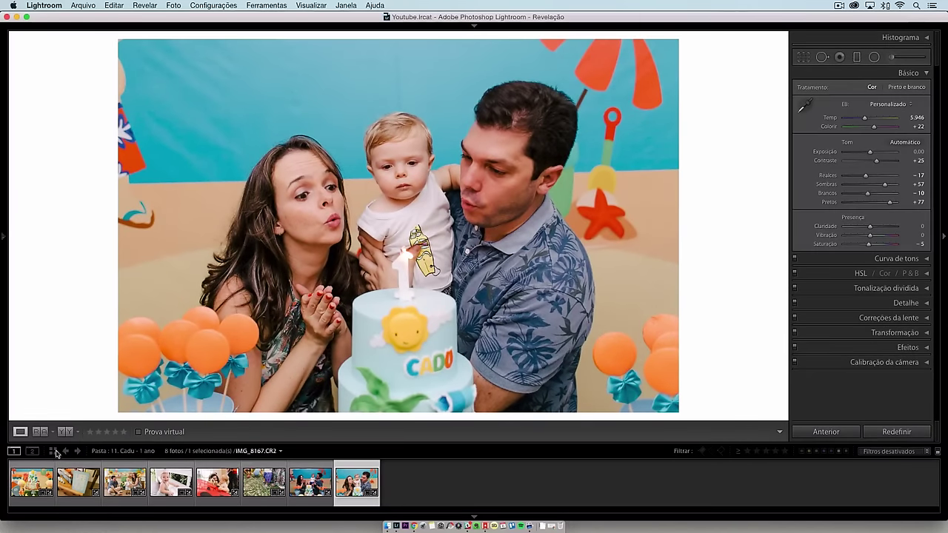
pyautogui.click(33, 483)
# Synchronize the candle photo's develop settings to the neighbouring family cake photo, leaving out crop, local adjustments and spot removal
pyautogui.click(354, 485)
pyautogui.keyDown('super'); pyautogui.click(312, 483); pyautogui.keyUp('super')
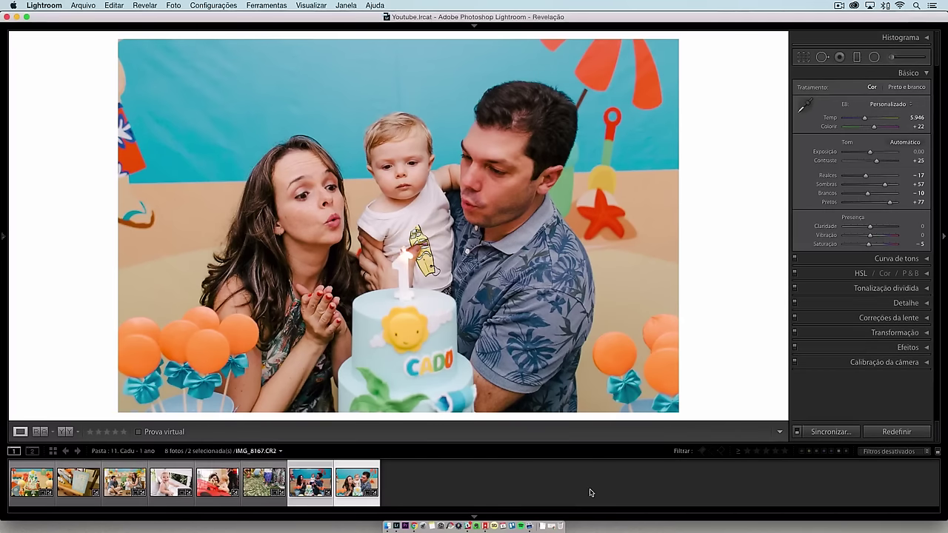
pyautogui.click(820, 437)
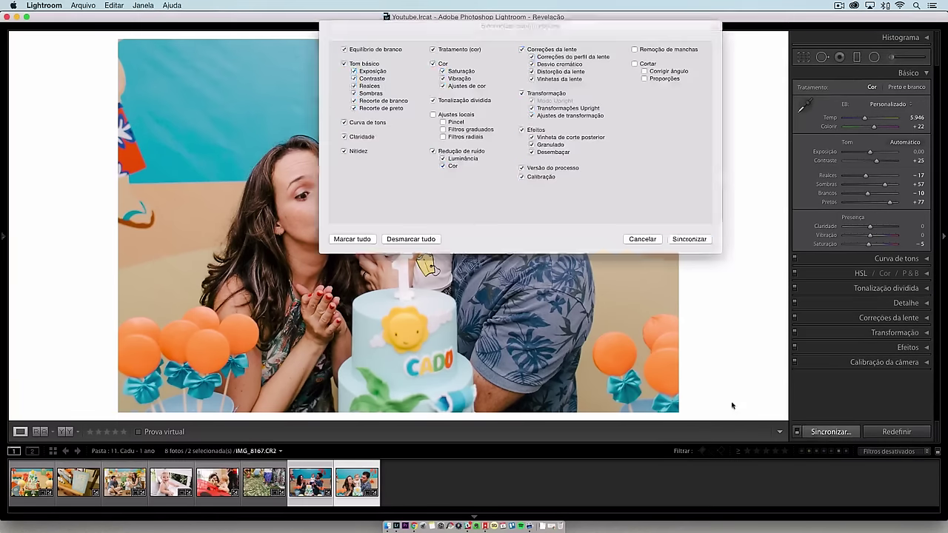
pyautogui.click(674, 243)
# Set the exposure of the clapping family cake photo to +0.20 and compare its before and after versions side by side
pyautogui.click(307, 505)
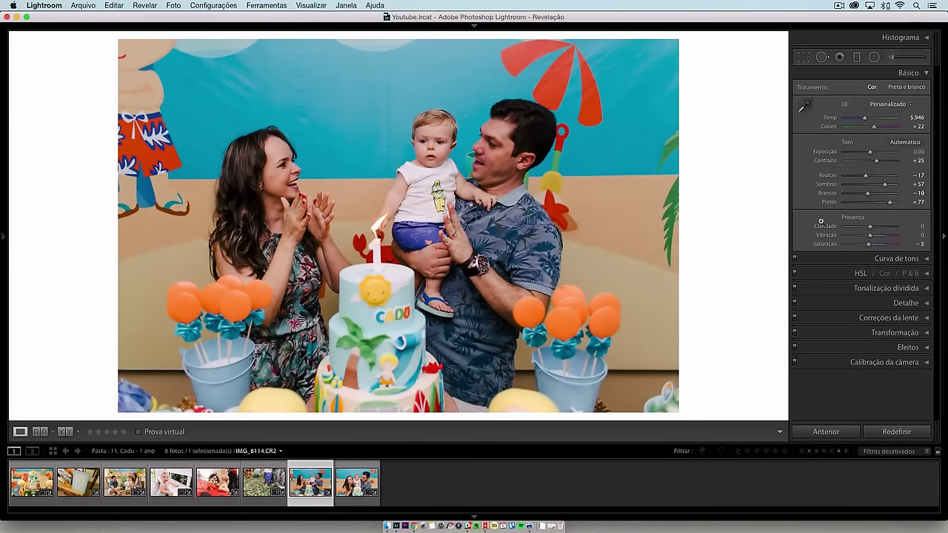
pyautogui.moveTo(871, 153); pyautogui.dragTo(872, 154)
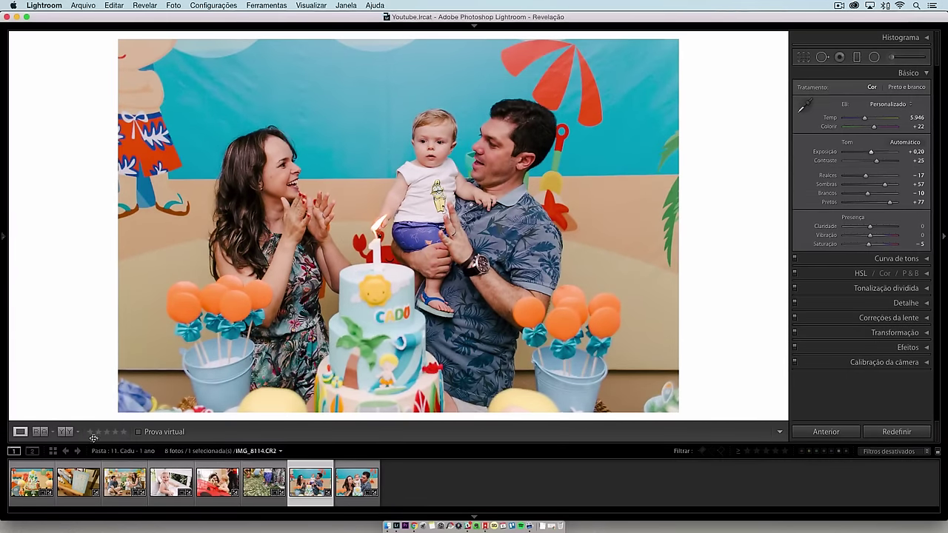
pyautogui.click(66, 432)
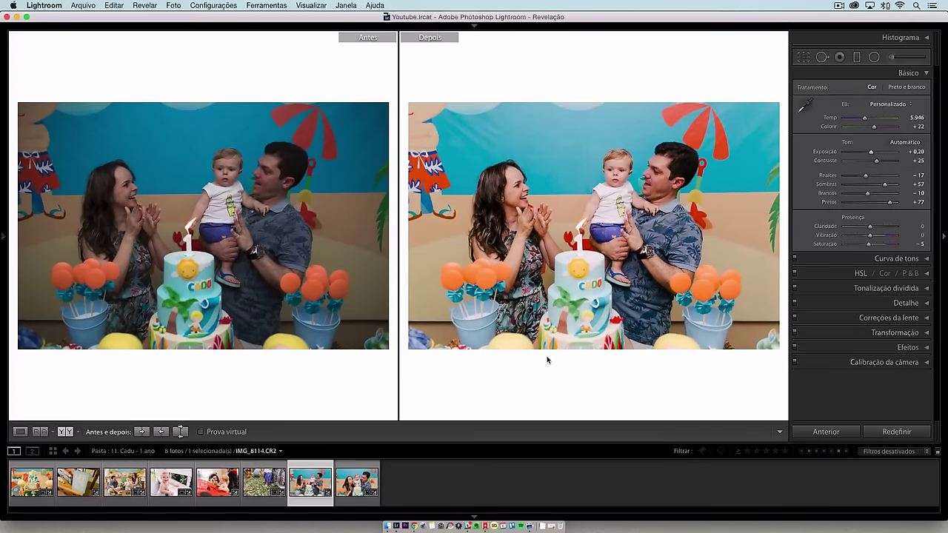
pyautogui.click(20, 432)
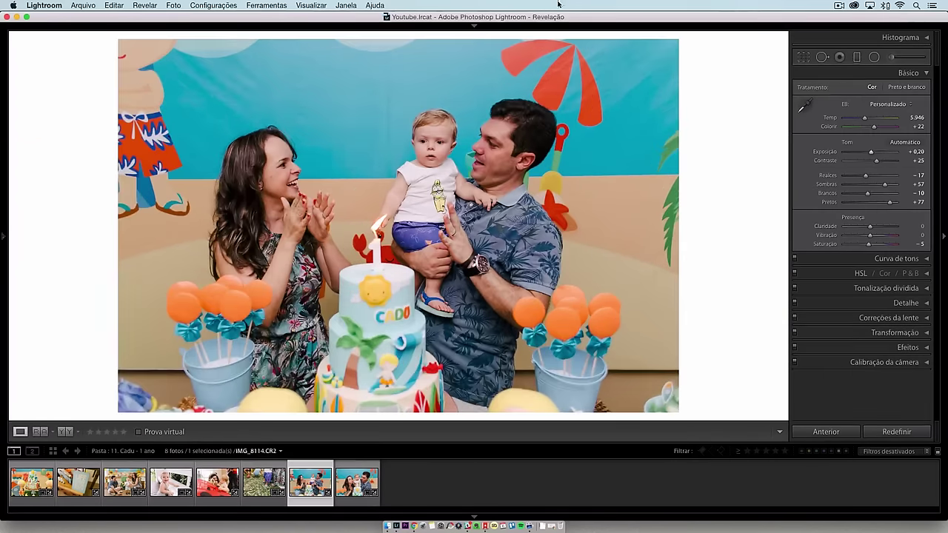
# Open the seven-photo maternity session from folder 27 for developing, and view its sunset photo of the couple
pyautogui.moveTo(537, 26)
pyautogui.click(562, 40)
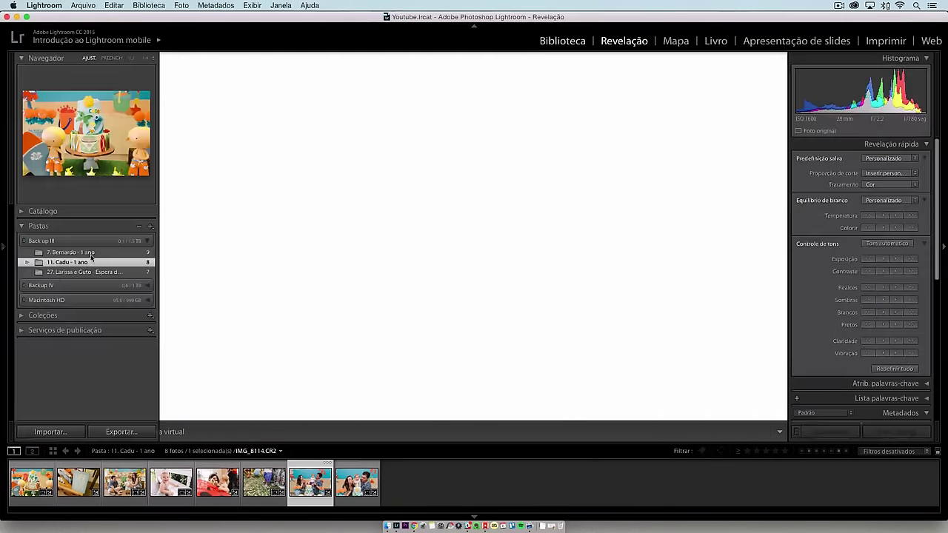
pyautogui.click(69, 272)
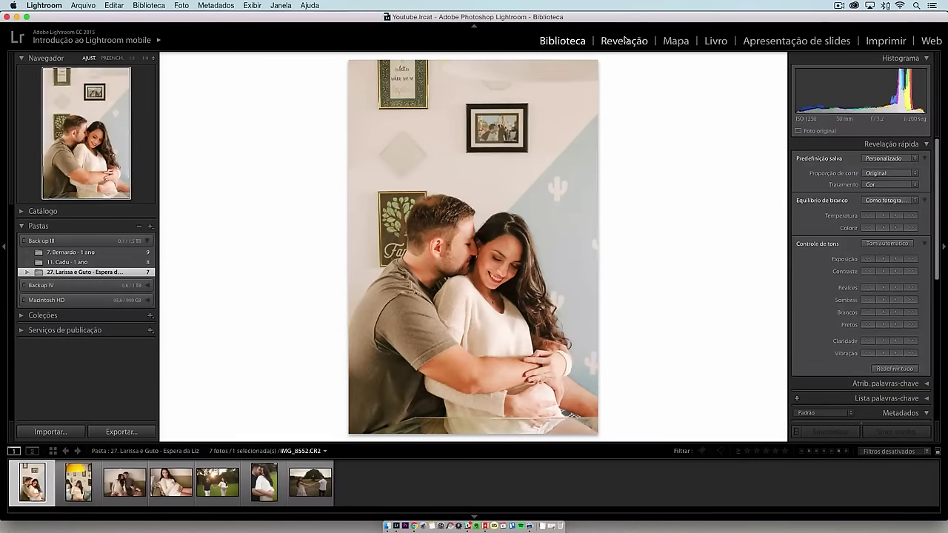
pyautogui.press('d')
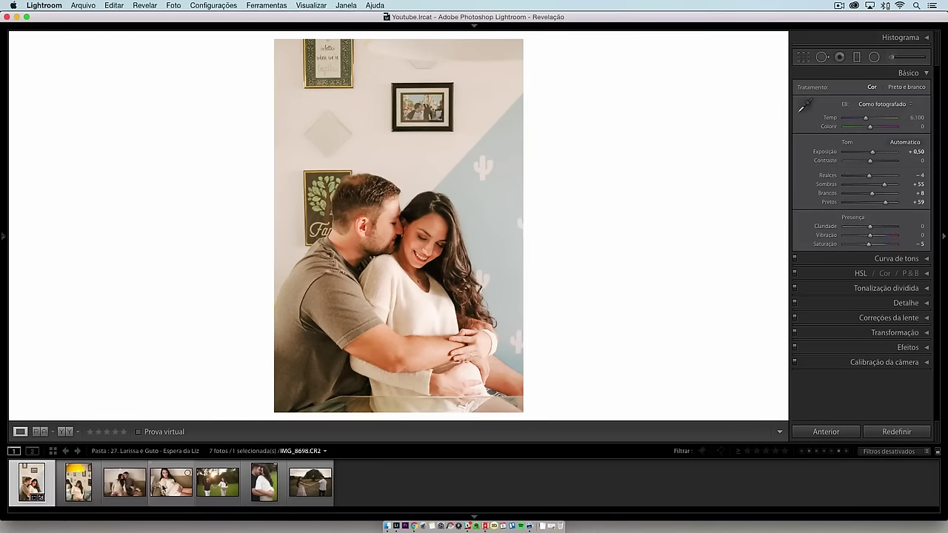
pyautogui.click(223, 492)
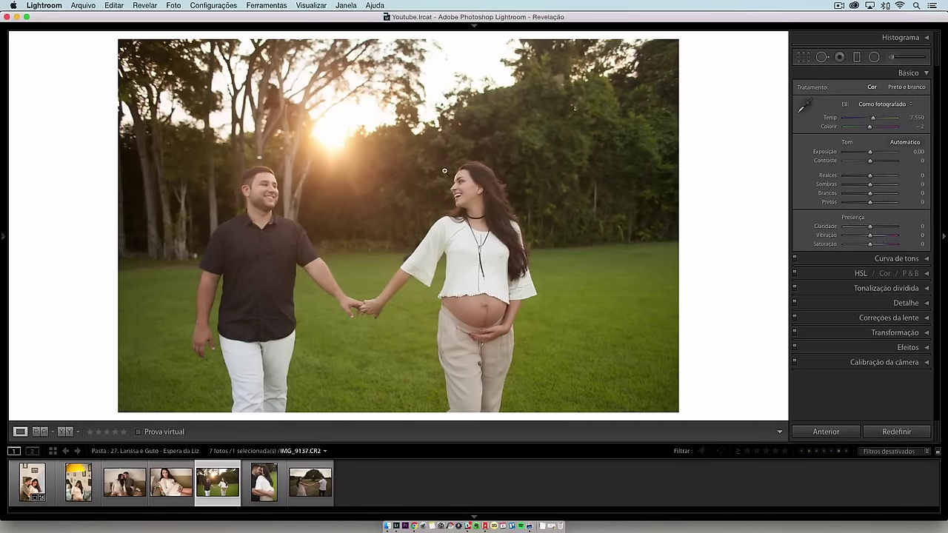
# Set the first indoor couple portrait's temperature to 5,972, exposure to +1.10, shadows to +38 and blacks to +39, and straighten it
pyautogui.click(49, 492)
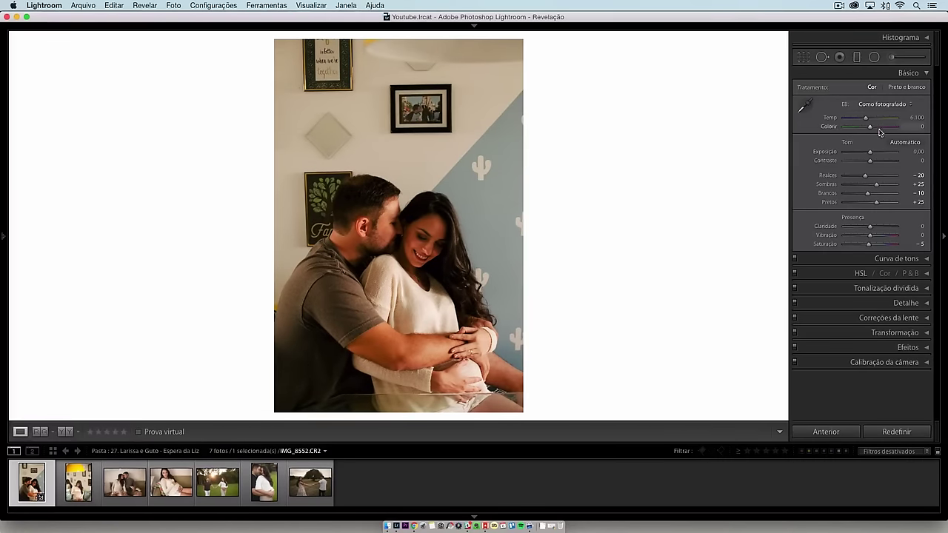
pyautogui.moveTo(871, 153); pyautogui.dragTo(881, 206)
pyautogui.moveTo(865, 117); pyautogui.dragTo(865, 118)
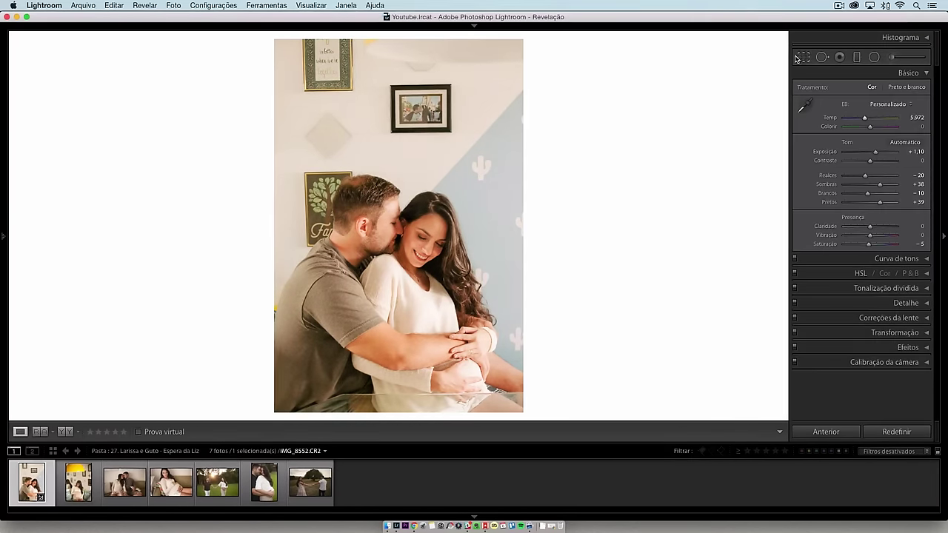
pyautogui.click(796, 59)
pyautogui.press('Return')
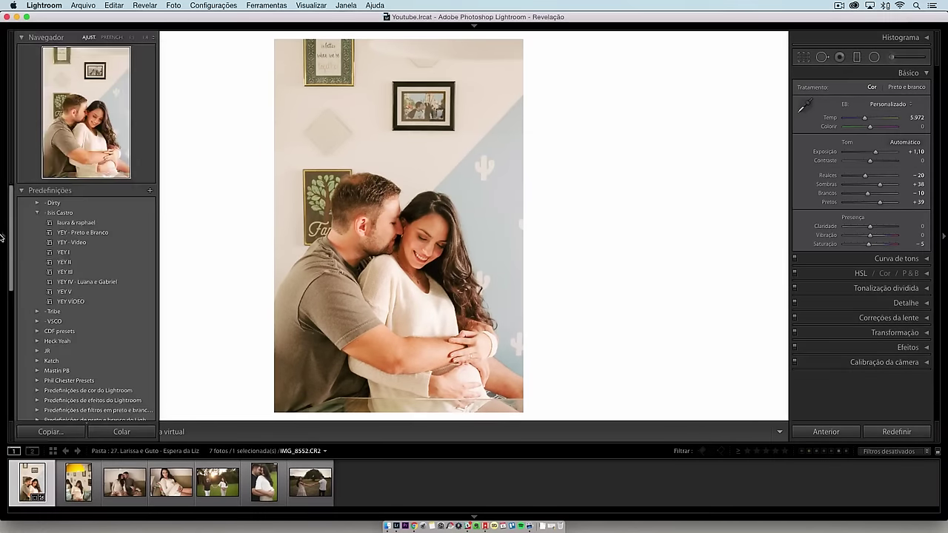
# Synchronize the first couple portrait's develop settings to all the other photos in the maternity session
pyautogui.press('super+a')
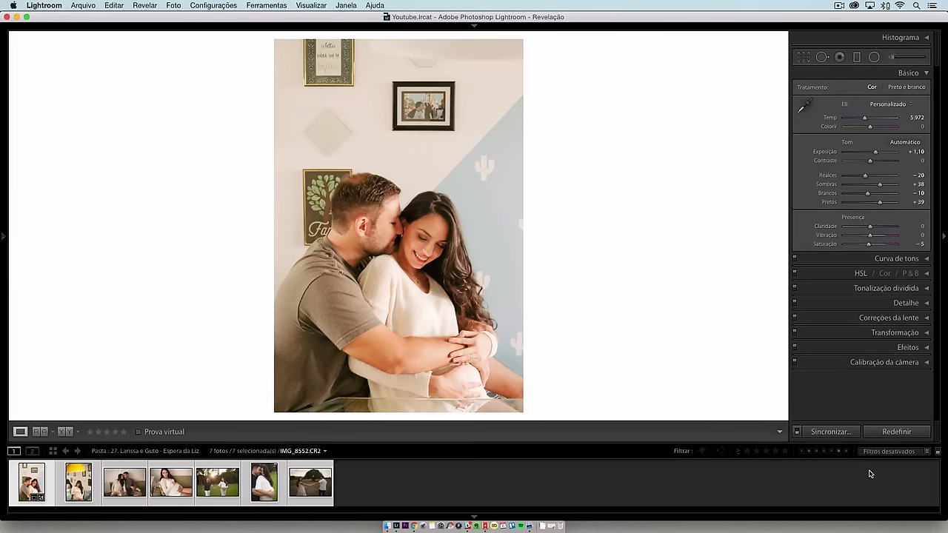
pyautogui.click(832, 434)
pyautogui.click(689, 239)
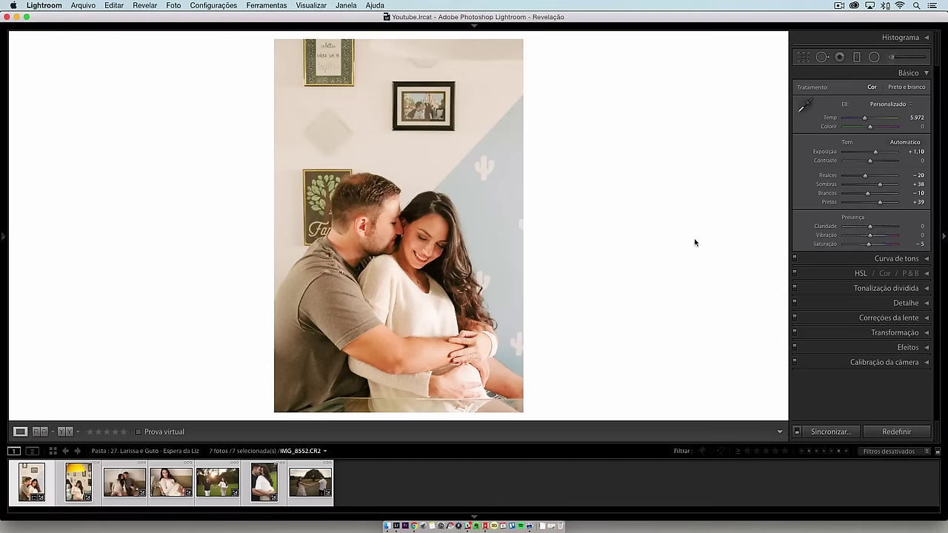
# Correct the open-field photo with temperature 6,703, tint -1, exposure +0.65, contrast +13, highlights -2 and lens profile corrections enabled
pyautogui.click(300, 504)
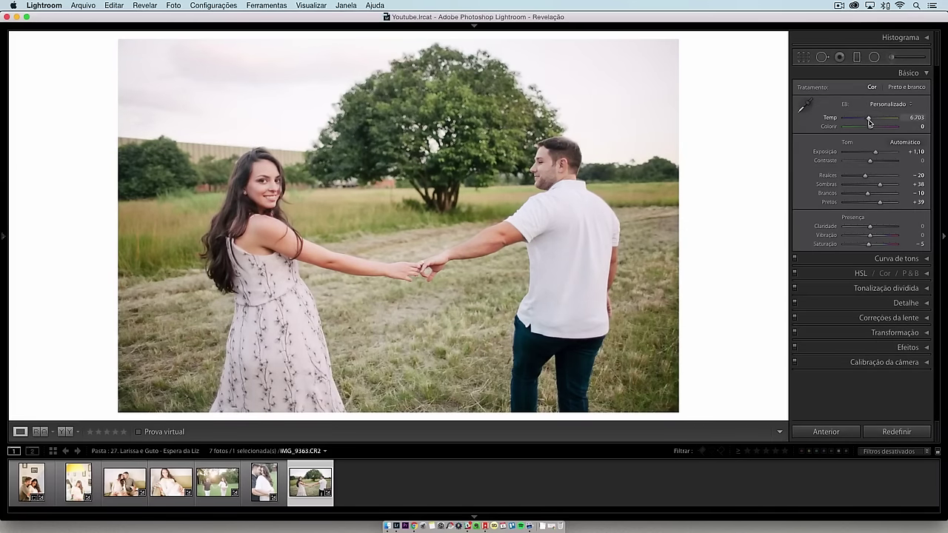
pyautogui.moveTo(869, 161); pyautogui.dragTo(876, 163)
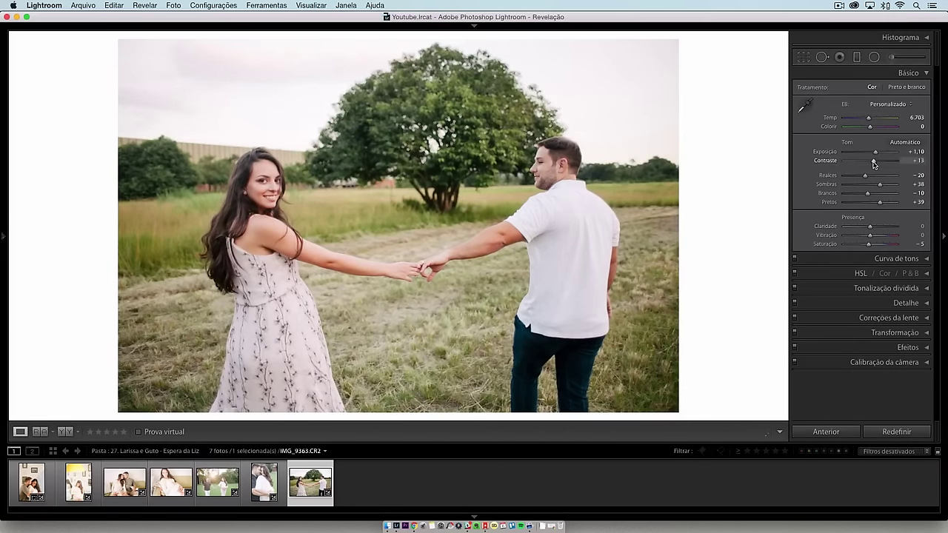
pyautogui.click(876, 318)
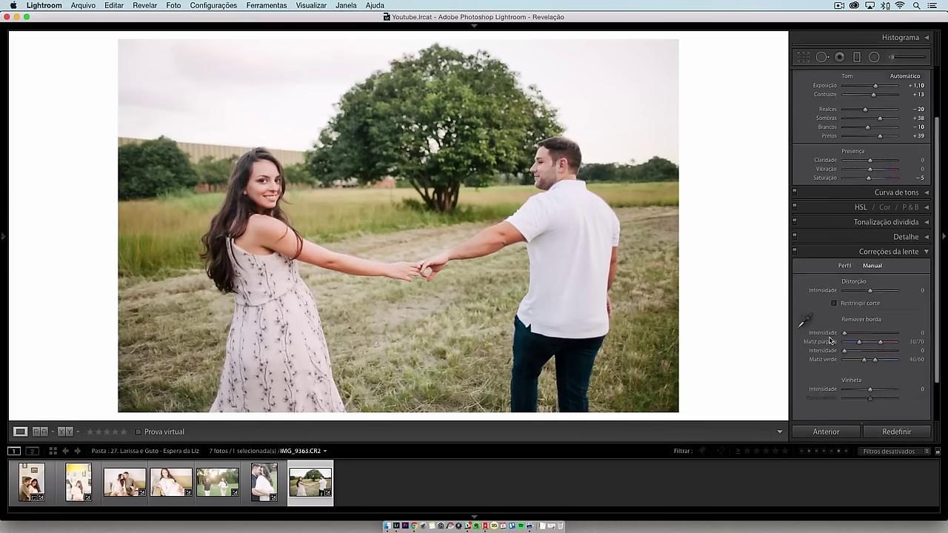
pyautogui.click(840, 266)
pyautogui.click(827, 289)
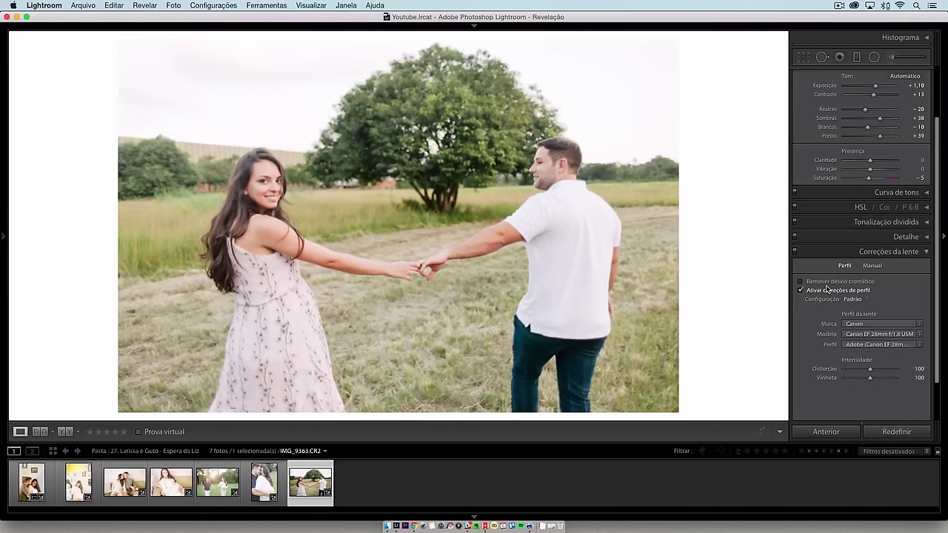
pyautogui.scroll(3, 884, 151)
pyautogui.moveTo(877, 153); pyautogui.dragTo(869, 175)
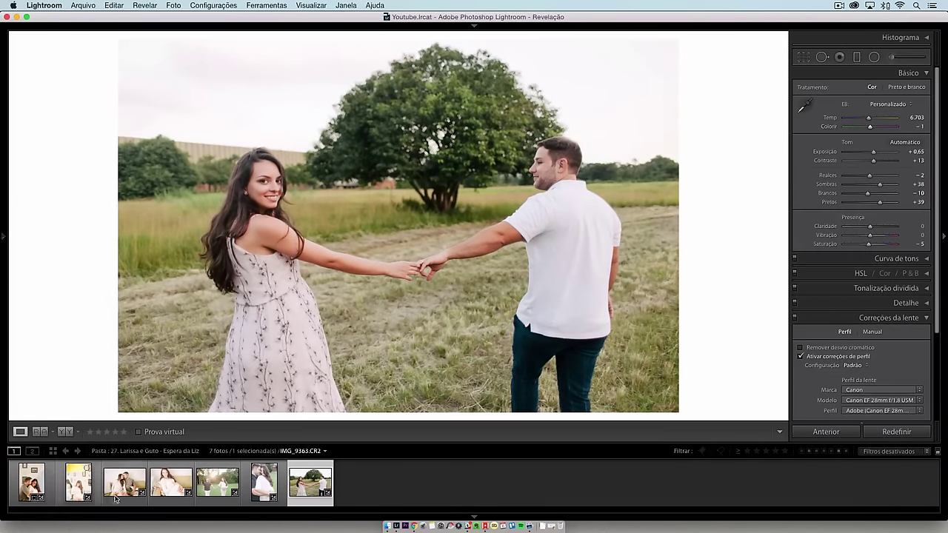
# Set the outdoor embracing portrait's exposure to +0.16, temperature to 7,550 and contrast to +34, with lens profile corrections enabled
pyautogui.click(265, 482)
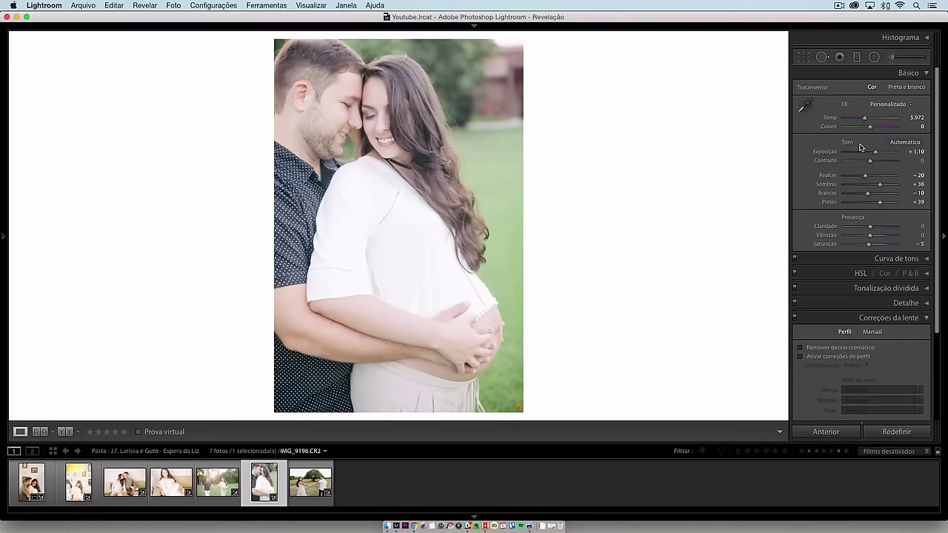
pyautogui.moveTo(876, 151); pyautogui.dragTo(872, 124)
pyautogui.press('super+z')
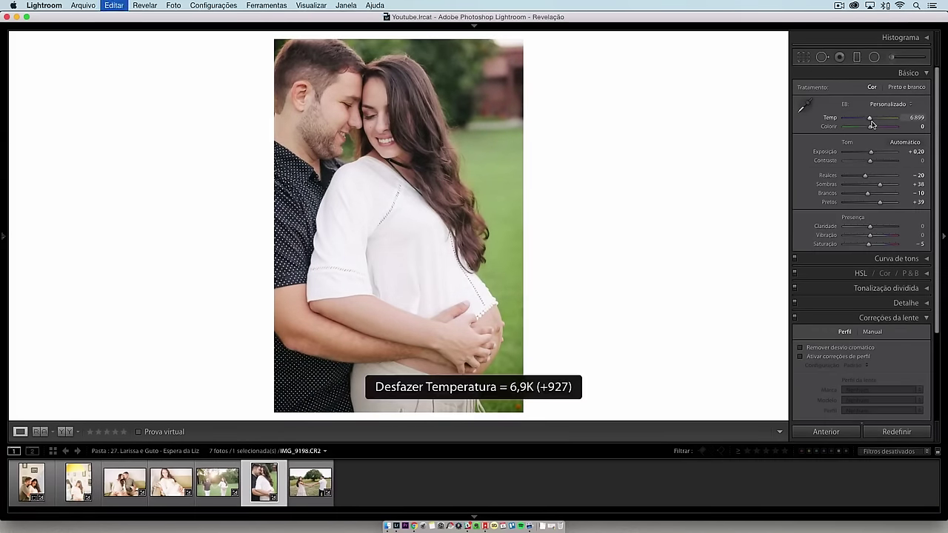
pyautogui.press('super+z')
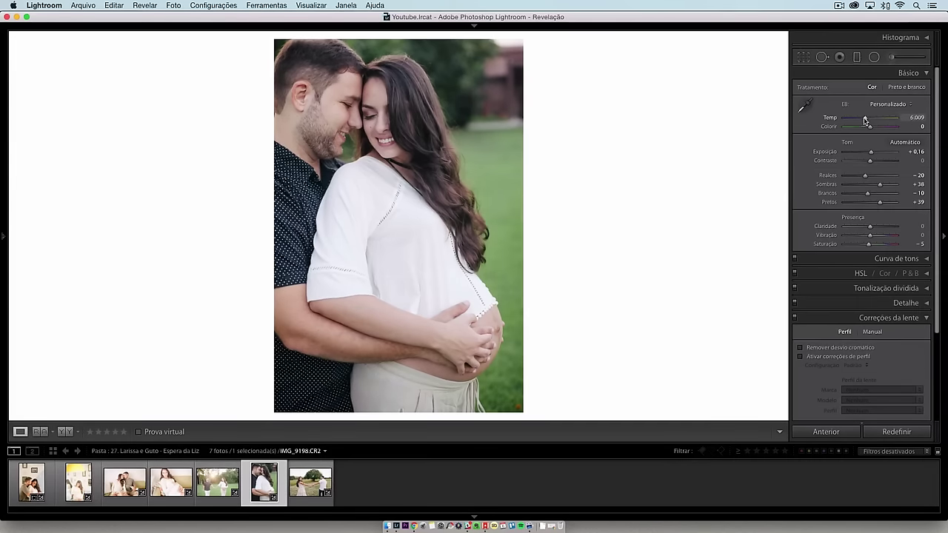
pyautogui.moveTo(864, 120); pyautogui.dragTo(872, 123)
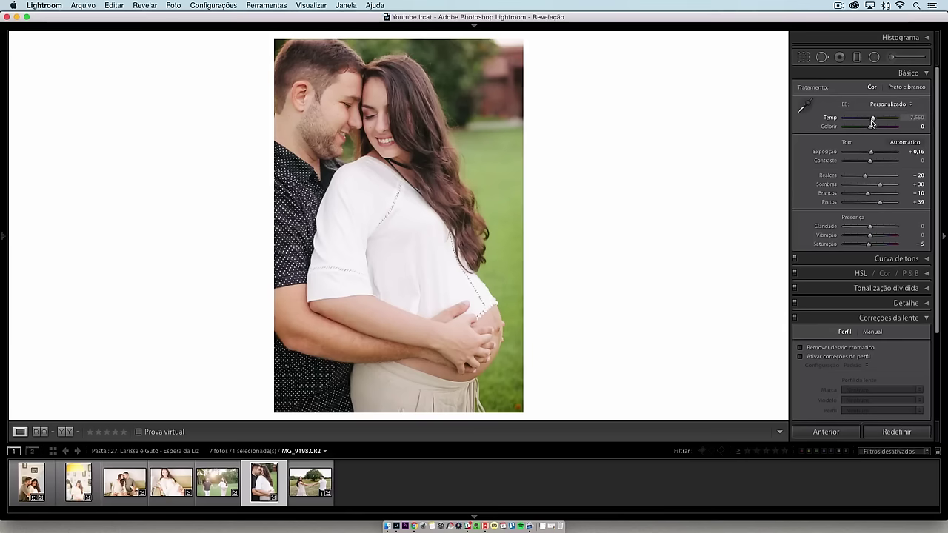
pyautogui.moveTo(873, 163); pyautogui.dragTo(877, 163)
pyautogui.click(802, 356)
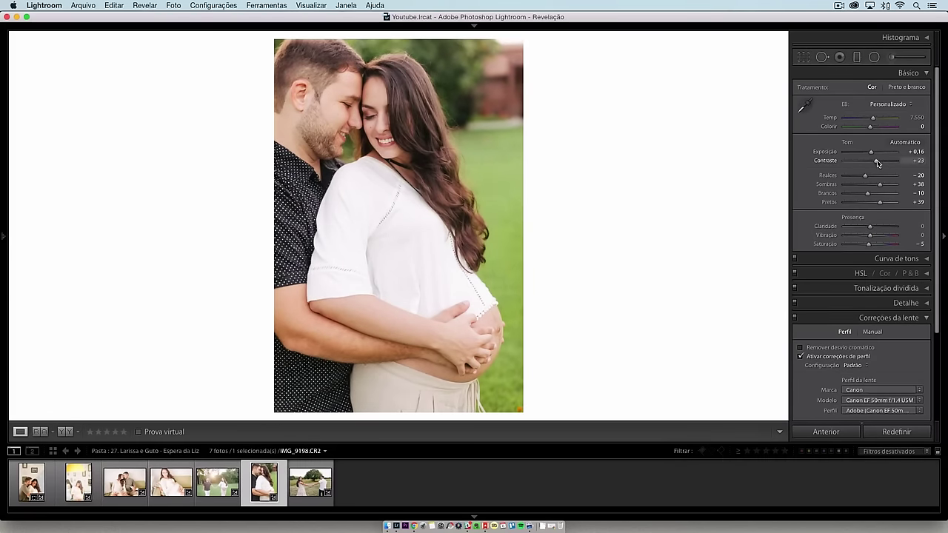
pyautogui.moveTo(880, 165); pyautogui.dragTo(882, 165)
# Straighten the outdoor embracing portrait, set its tint to -3, and synchronize its settings to the sunset photo without crop, local adjustments or spot removal
pyautogui.click(803, 57)
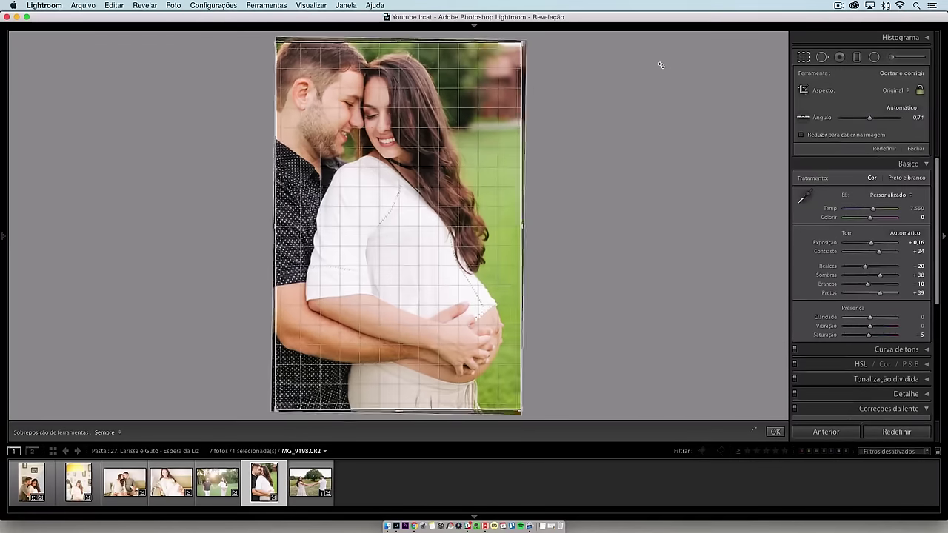
pyautogui.press('Return')
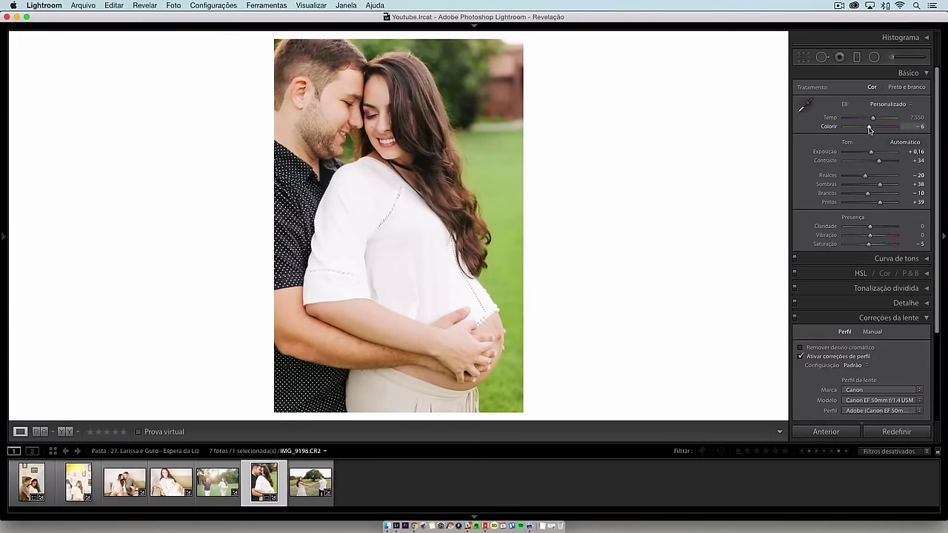
pyautogui.keyDown('super'); pyautogui.click(222, 489); pyautogui.keyUp('super')
pyautogui.click(825, 432)
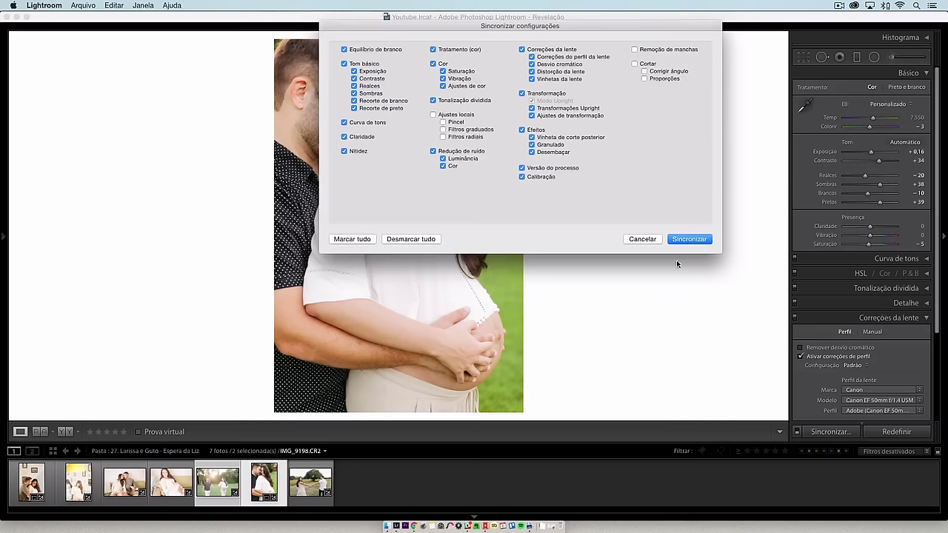
pyautogui.click(690, 240)
# Set the sunset photo's exposure to -0.55, shadows to +56 and blacks to +50, and straighten it by an angle of about 1.16
pyautogui.press('Left')
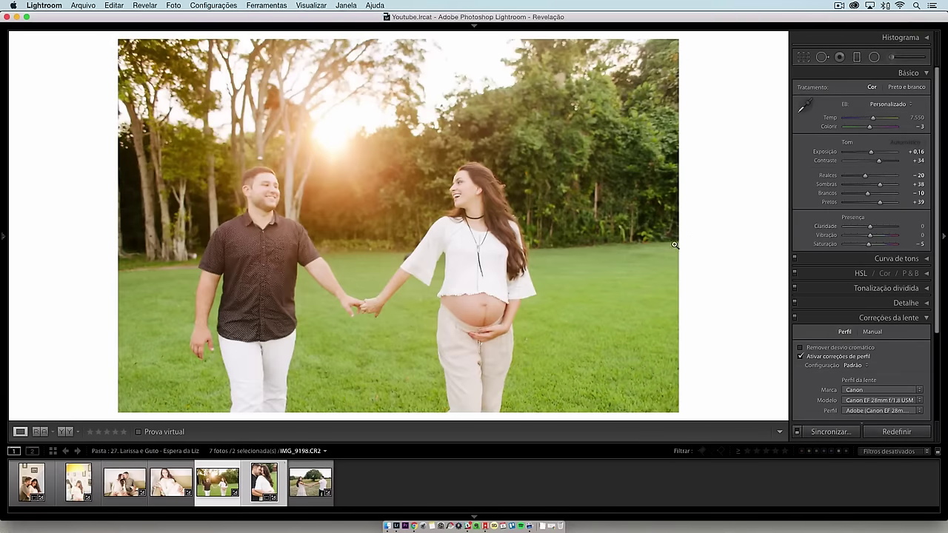
pyautogui.moveTo(870, 152); pyautogui.dragTo(883, 207)
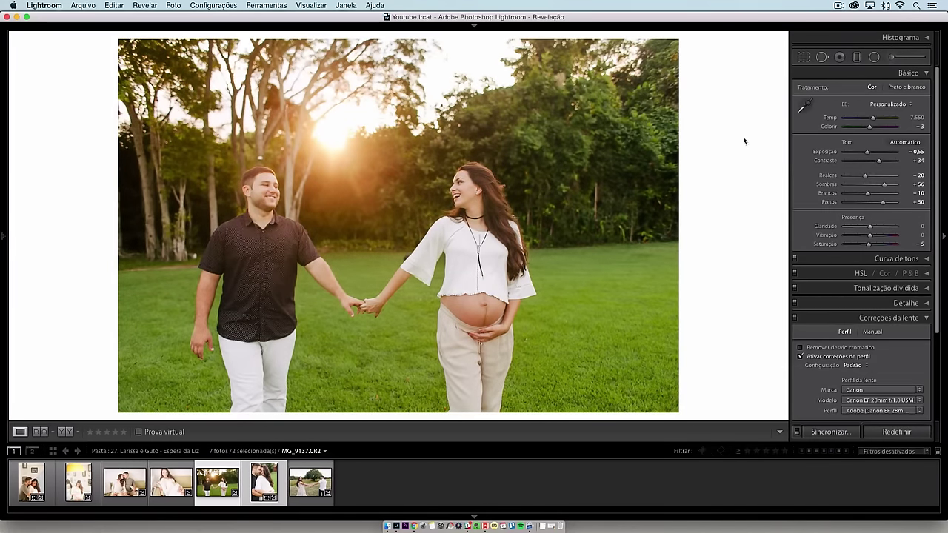
pyautogui.click(803, 58)
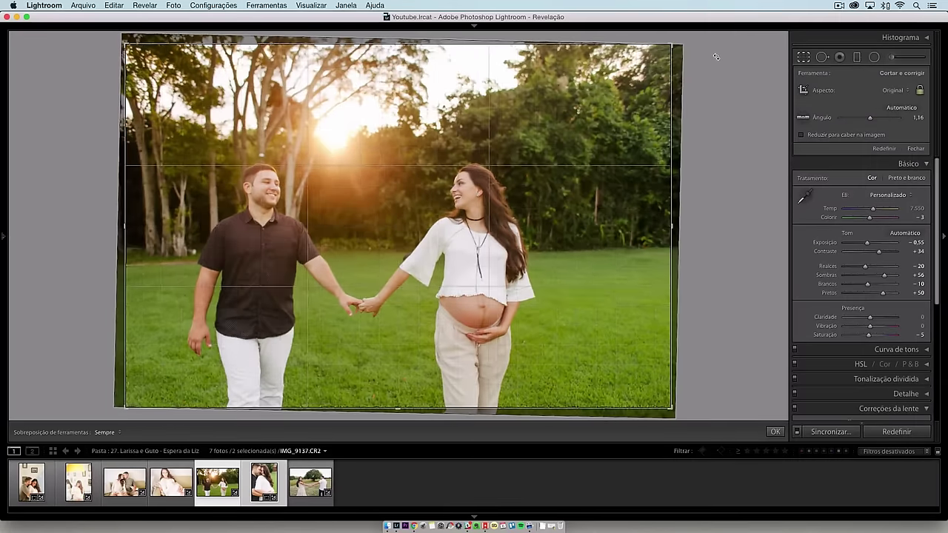
pyautogui.press('Return')
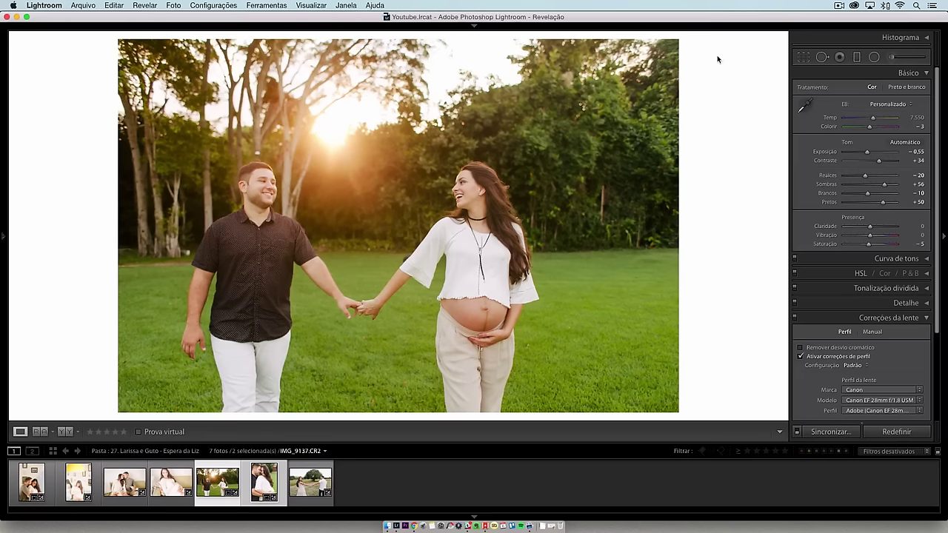
# Try the YEY III preset with contrast +17 on the sunset photo, and return to its previous edit
pyautogui.moveTo(2, 237)
pyautogui.click(75, 271)
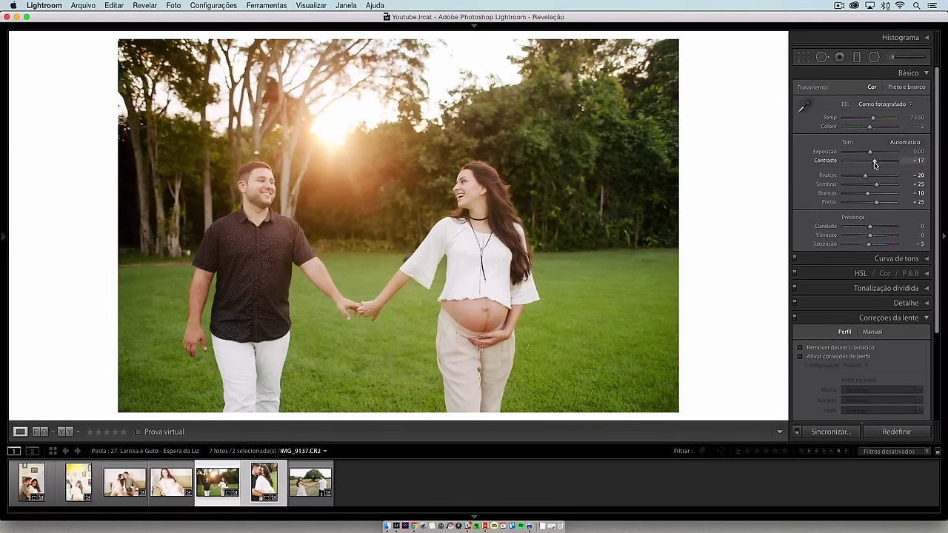
pyautogui.press('super+z')
pyautogui.press('super+z')
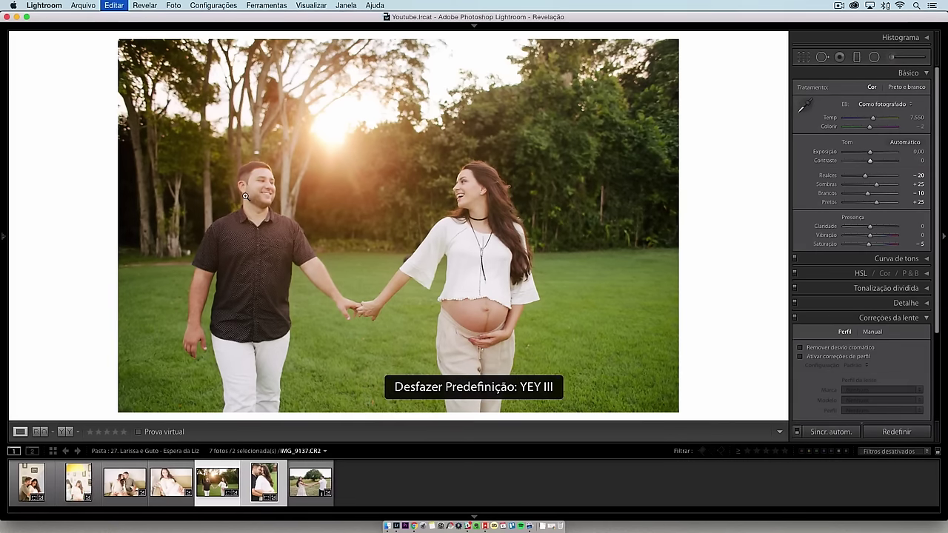
pyautogui.press('super+shift+z')
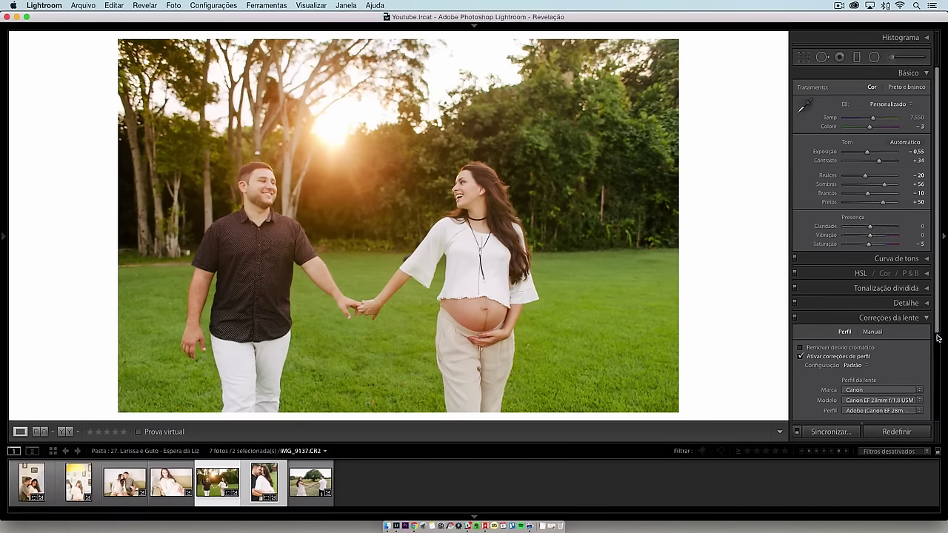
# Set the sunset photo's contrast to +32, highlights to -59 and shadows to +65, and leave only that photo selected
pyautogui.click(921, 319)
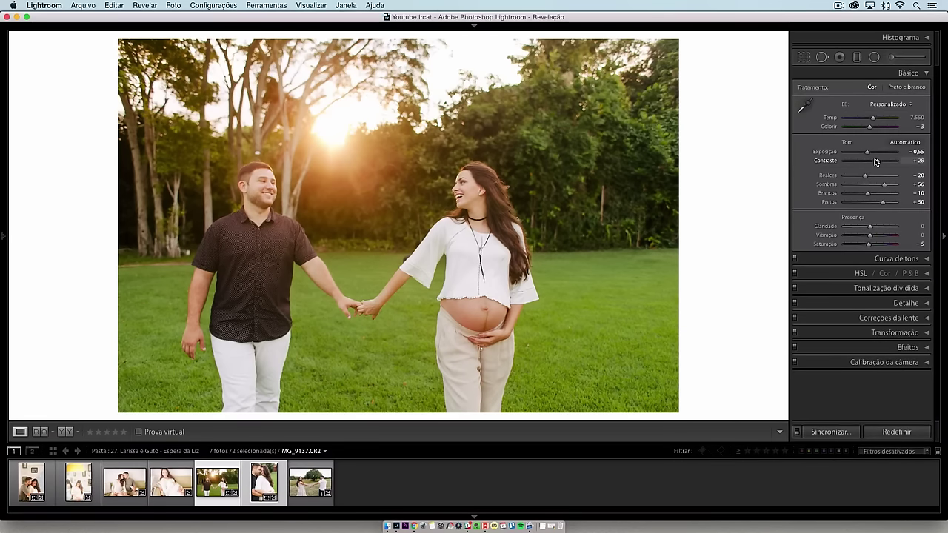
pyautogui.moveTo(865, 174); pyautogui.dragTo(856, 175)
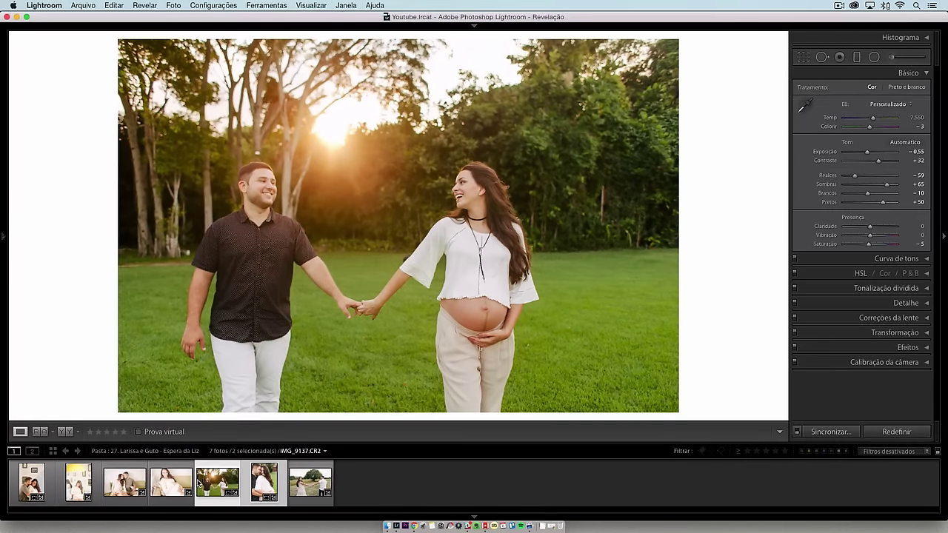
pyautogui.click(209, 500)
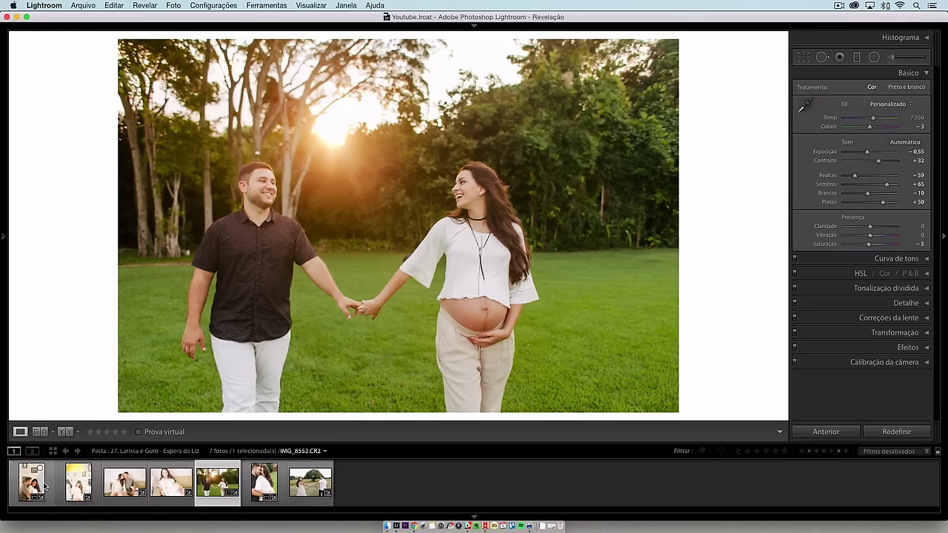
# Set the exposure of the seated portrait under the yellow lamp to -0.45 and straighten the photo
pyautogui.click(86, 486)
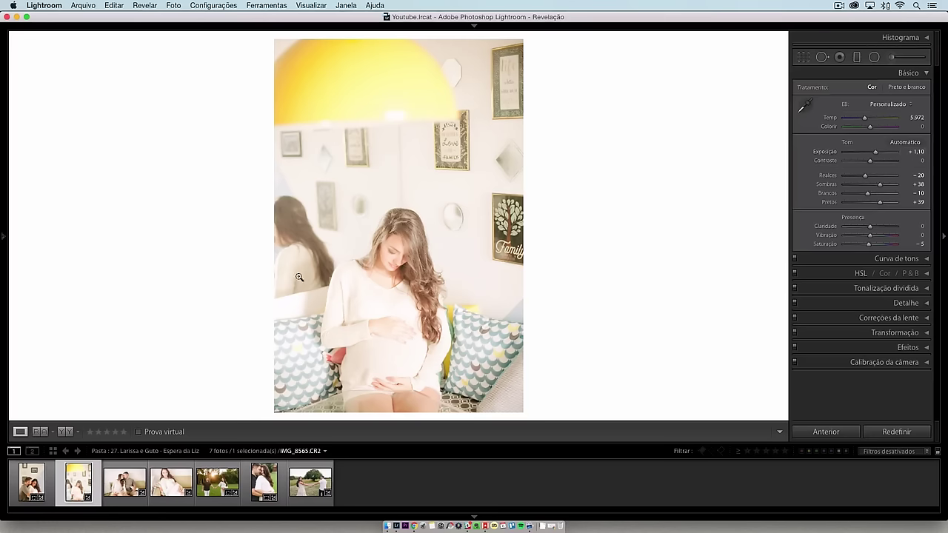
pyautogui.click(35, 491)
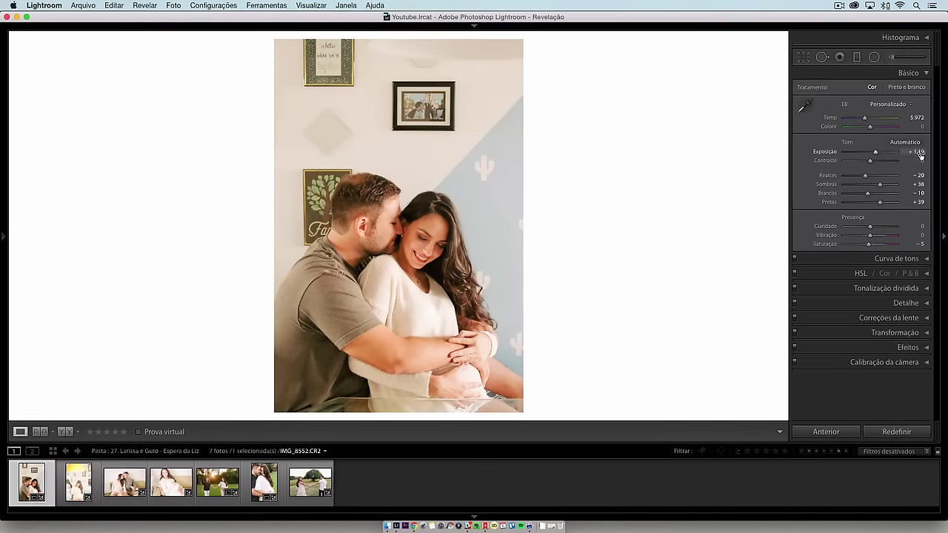
pyautogui.click(80, 478)
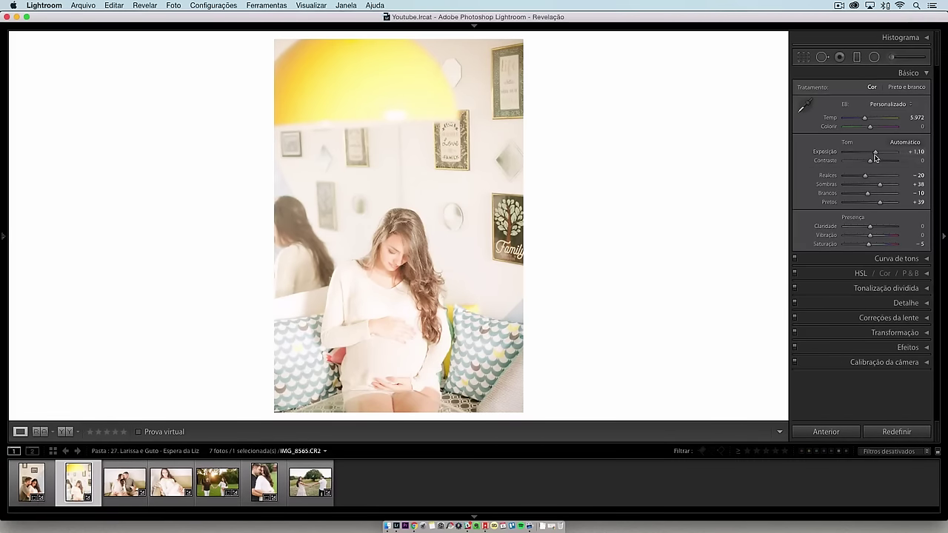
pyautogui.moveTo(876, 154); pyautogui.dragTo(869, 154)
pyautogui.click(803, 57)
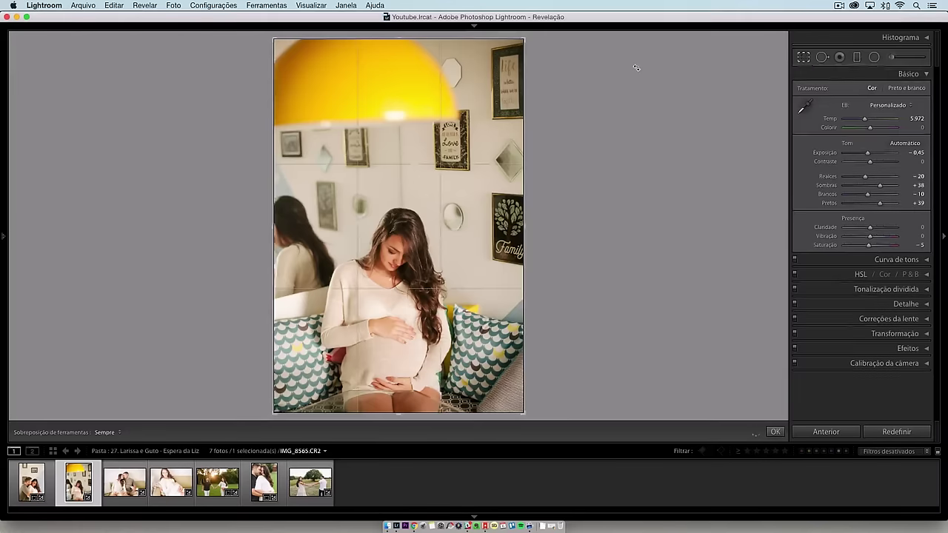
pyautogui.moveTo(634, 70); pyautogui.dragTo(638, 76)
pyautogui.press('Return')
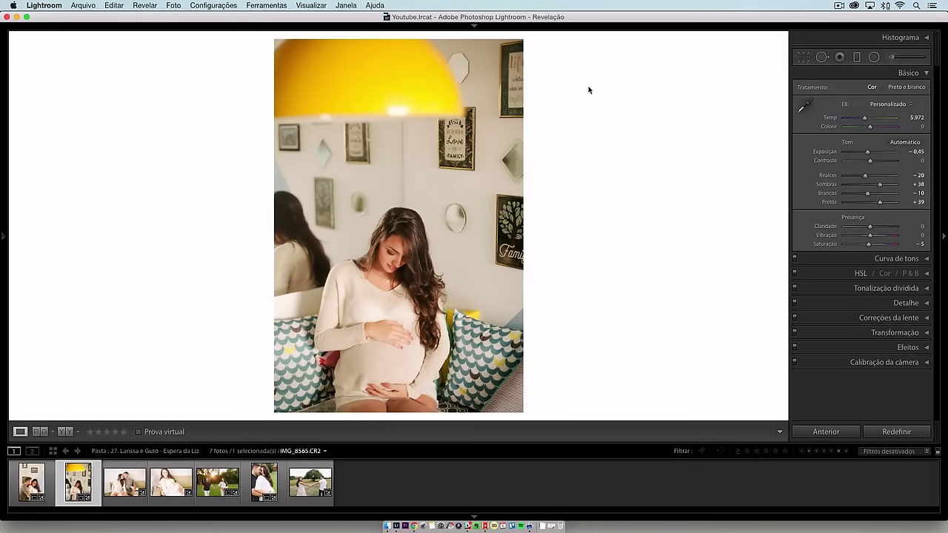
# Try straightening the couple's sofa photo by an angle of 3.68 with exposure +0.65 and contrast +5
pyautogui.click(120, 480)
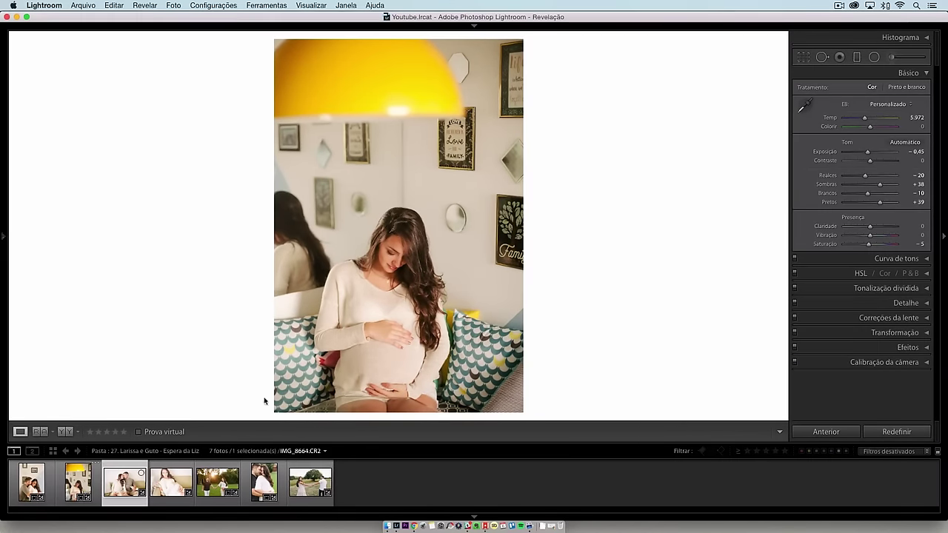
pyautogui.click(803, 57)
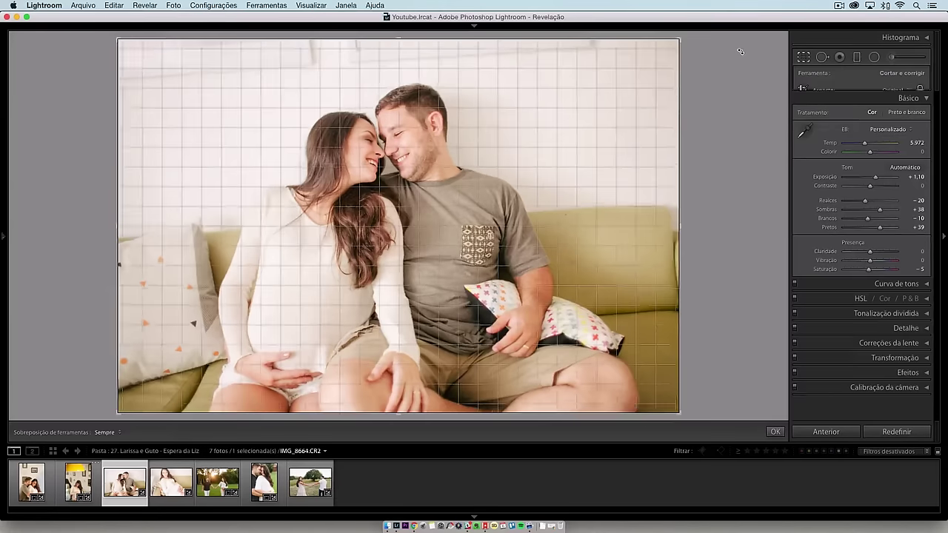
pyautogui.moveTo(733, 281); pyautogui.dragTo(735, 373)
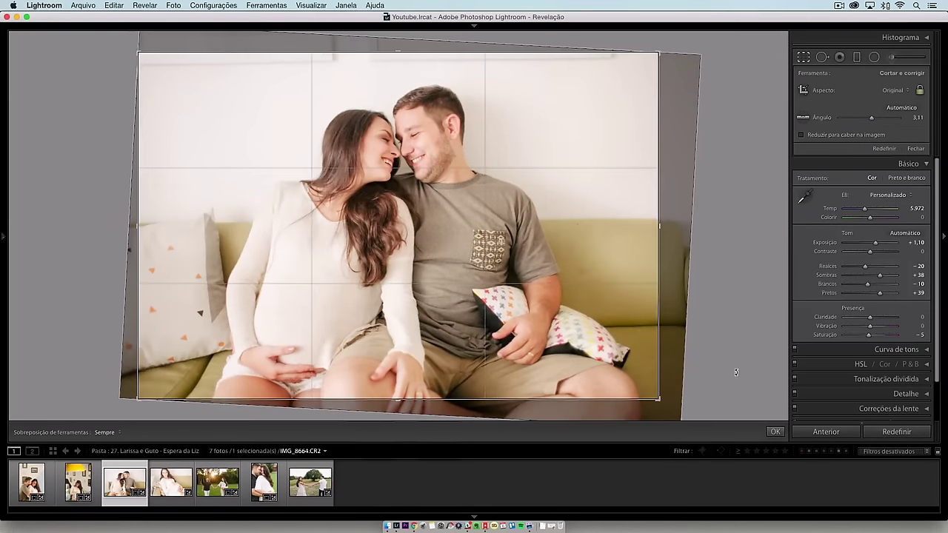
pyautogui.click(775, 432)
pyautogui.moveTo(876, 153); pyautogui.dragTo(874, 153)
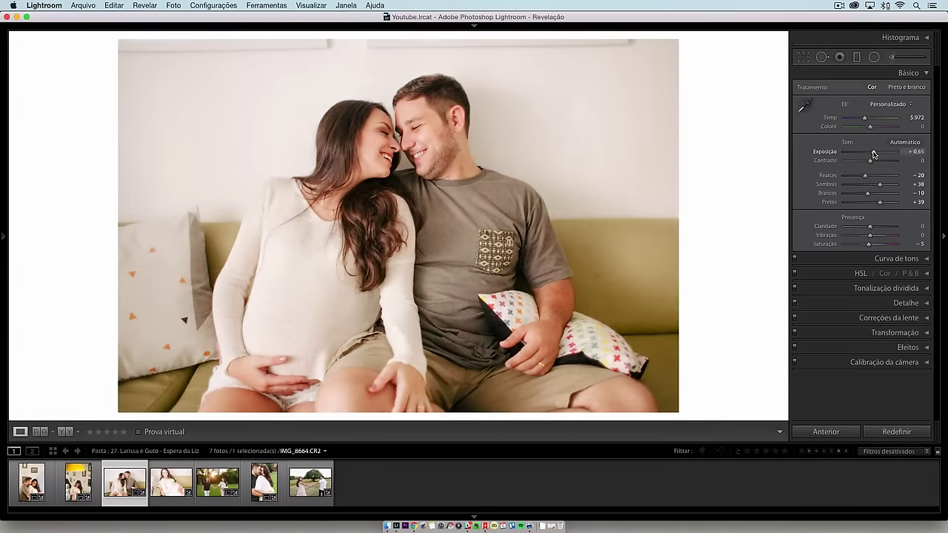
pyautogui.click(803, 57)
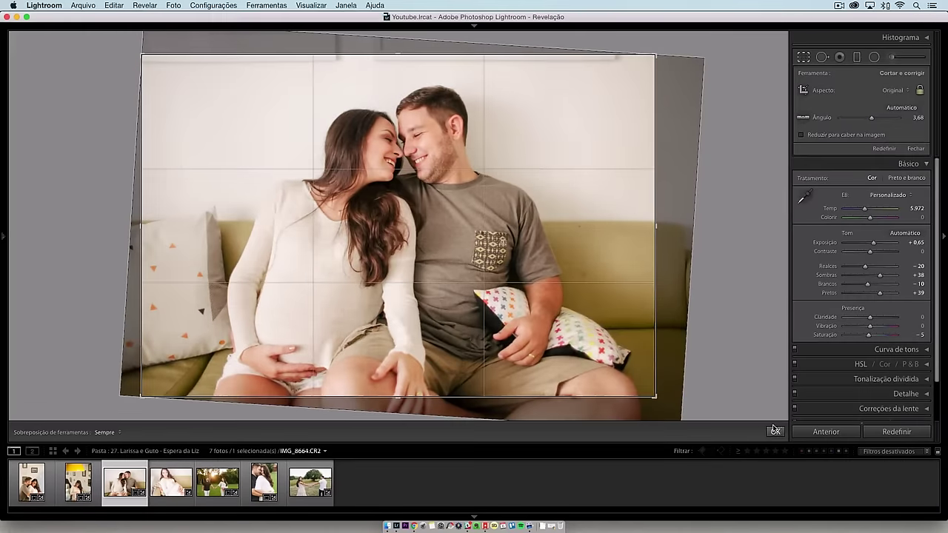
pyautogui.click(775, 432)
pyautogui.moveTo(871, 160); pyautogui.dragTo(872, 164)
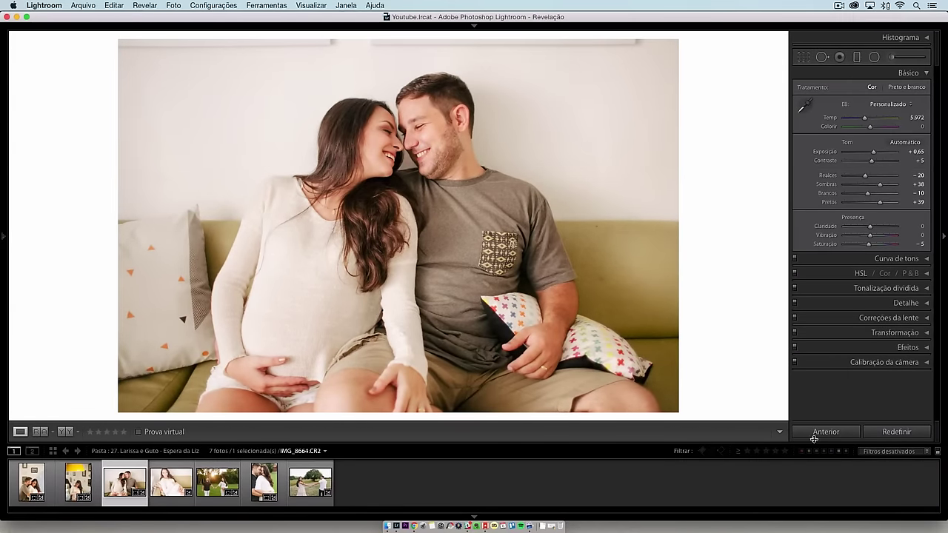
# Reset the develop settings of the couple's sofa photo and apply the YEY III preset
pyautogui.click(889, 432)
pyautogui.click(4, 237)
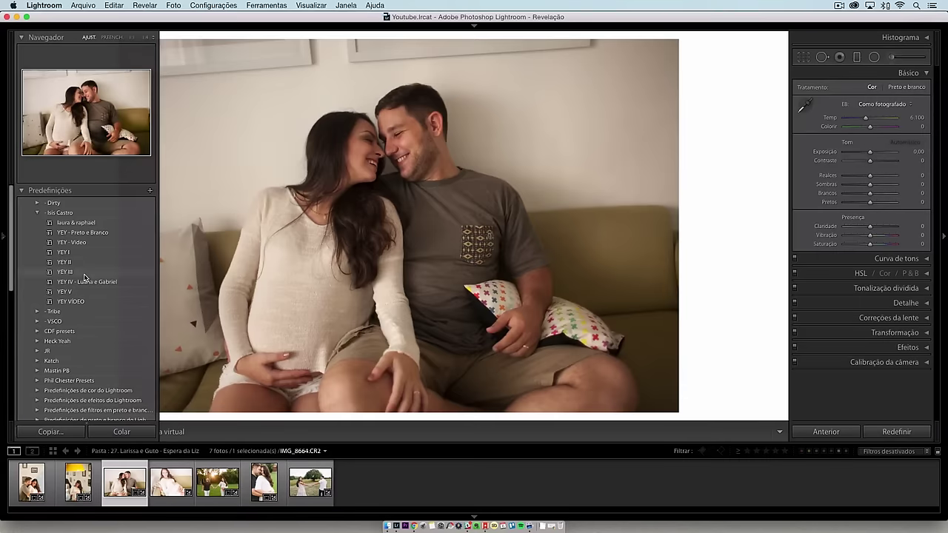
pyautogui.click(84, 274)
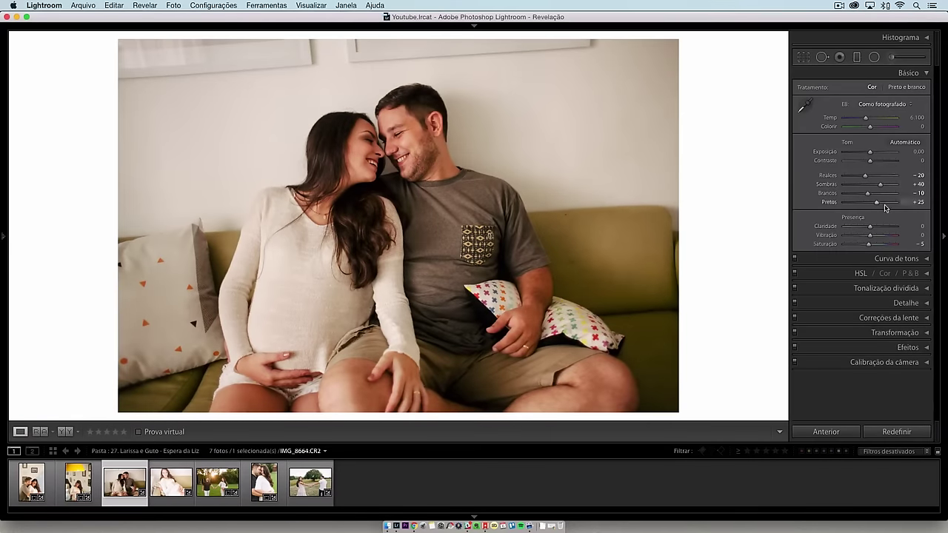
# Automatically set the sofa photo's blacks to +58, whites to +13, highlights to -2 and exposure to +0.55, and auto-straighten it by 3.11
pyautogui.keyDown('shift'); pyautogui.doubleClick(881, 203); pyautogui.keyUp('shift')
pyautogui.keyDown('shift'); pyautogui.doubleClick(874, 193); pyautogui.keyUp('shift')
pyautogui.keyDown('shift'); pyautogui.doubleClick(870, 175); pyautogui.keyUp('shift')
pyautogui.keyDown('shift'); pyautogui.doubleClick(871, 152); pyautogui.keyUp('shift')
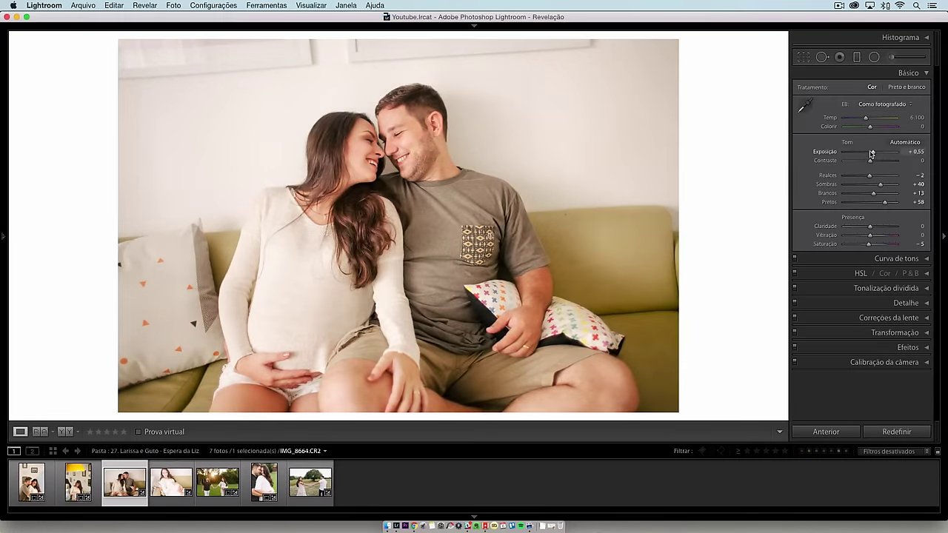
pyautogui.click(804, 57)
pyautogui.click(901, 108)
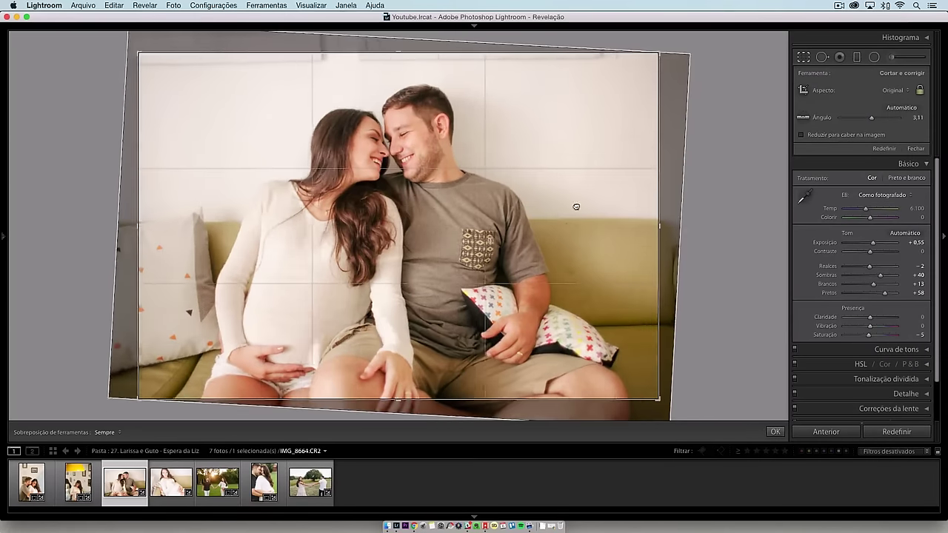
pyautogui.click(776, 432)
# Set the couple's sofa photo's contrast to +4 and synchronize its settings to the reclining portrait
pyautogui.click(31, 482)
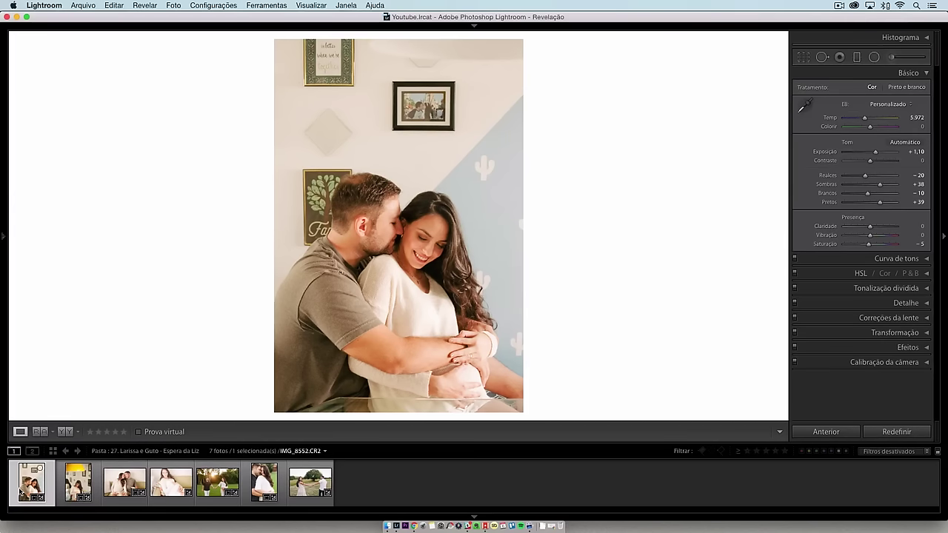
pyautogui.click(166, 485)
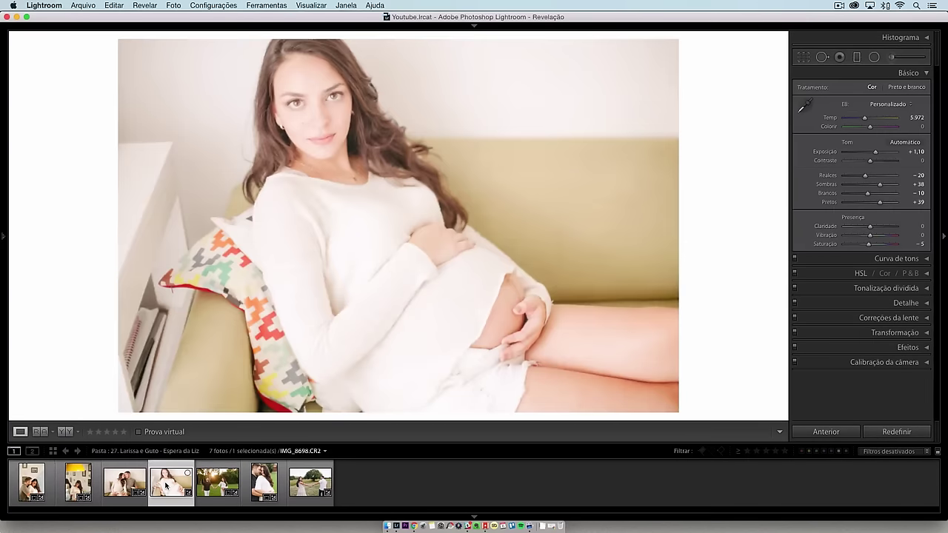
pyautogui.click(124, 481)
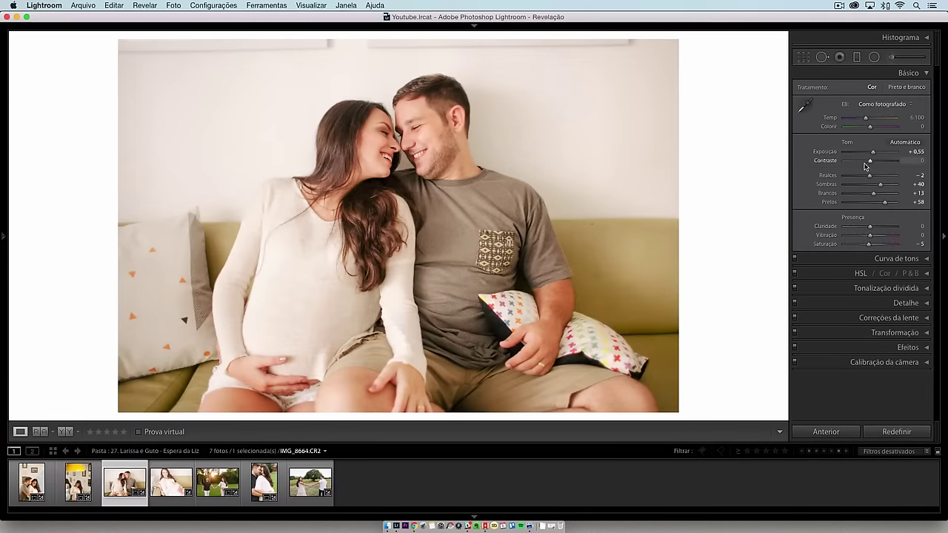
pyautogui.keyDown('super'); pyautogui.click(171, 481); pyautogui.keyUp('super')
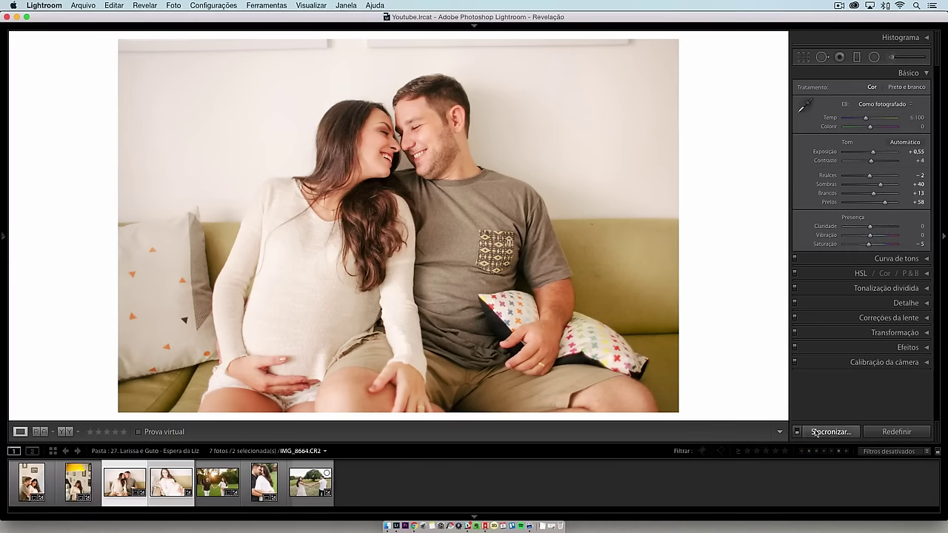
pyautogui.click(815, 432)
pyautogui.press('Return')
# Set the reclining portrait's exposure to -0.25 and leave only that photo selected
pyautogui.press('Right')
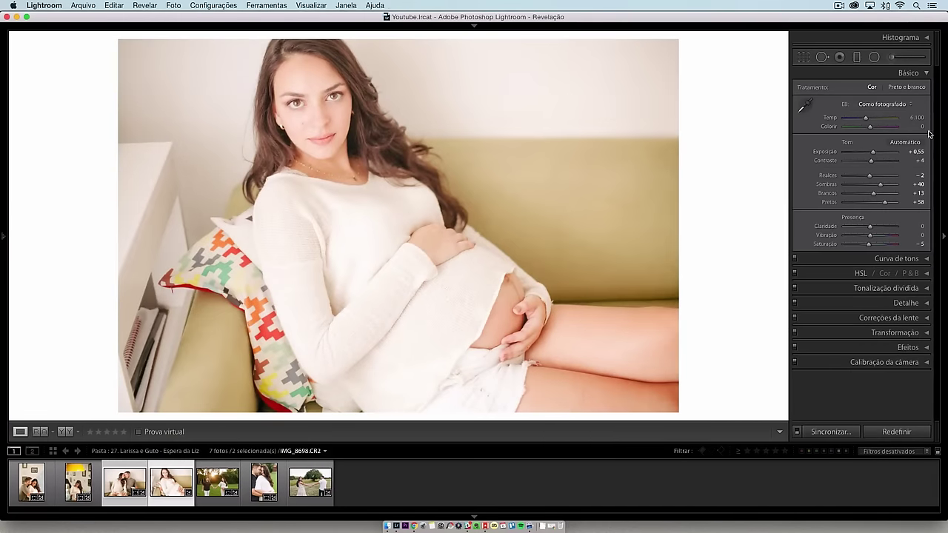
pyautogui.moveTo(873, 152); pyautogui.dragTo(869, 152)
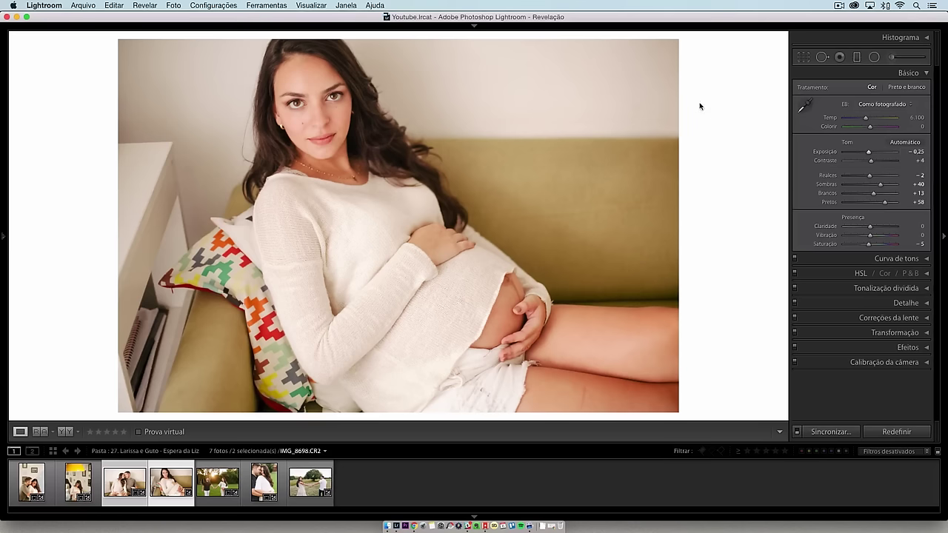
pyautogui.click(171, 492)
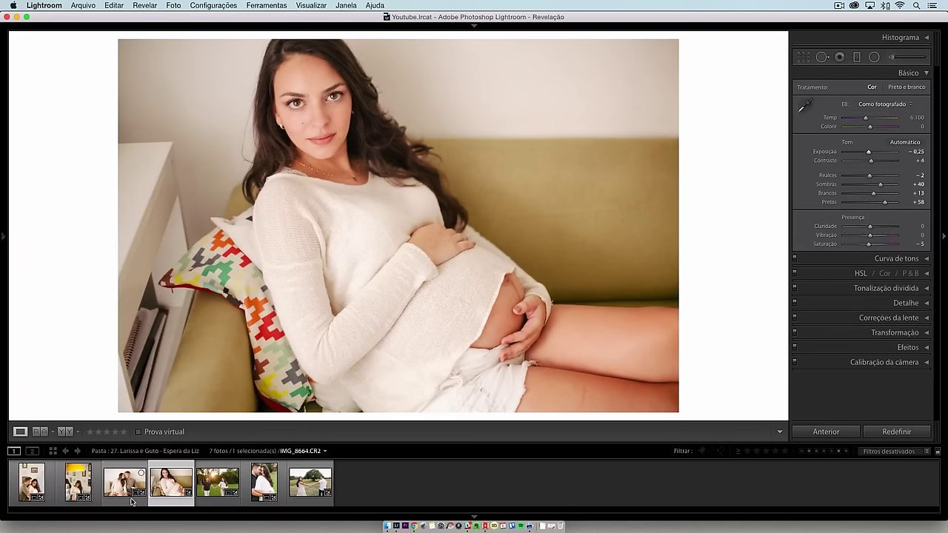
# Switch to the first-birthday folder numbered 7 in the library and open the photo of the seated baby for developing
pyautogui.click(572, 41)
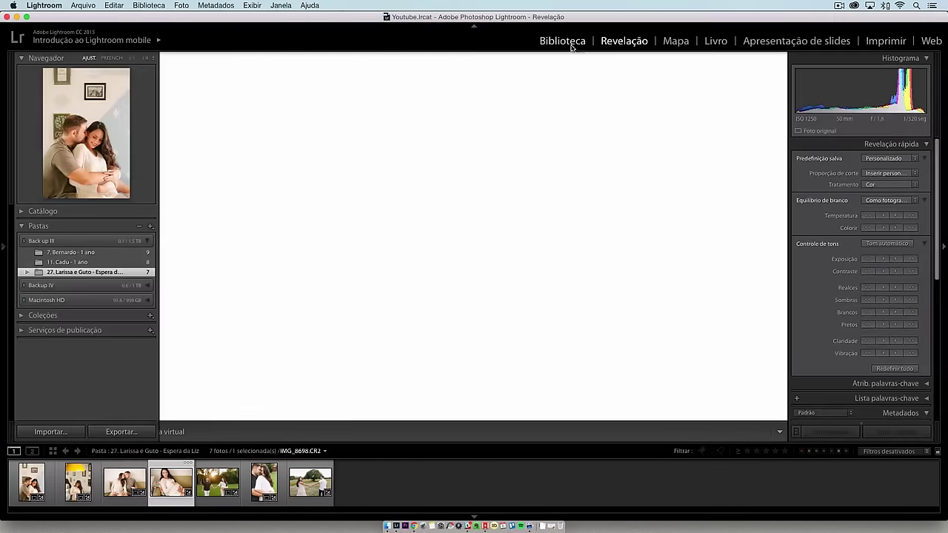
pyautogui.click(77, 253)
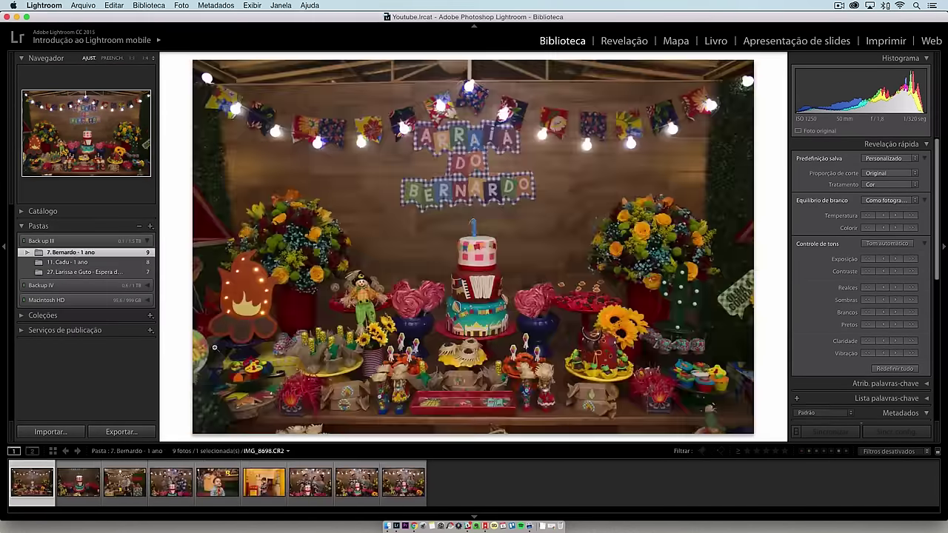
pyautogui.click(306, 498)
pyautogui.click(625, 40)
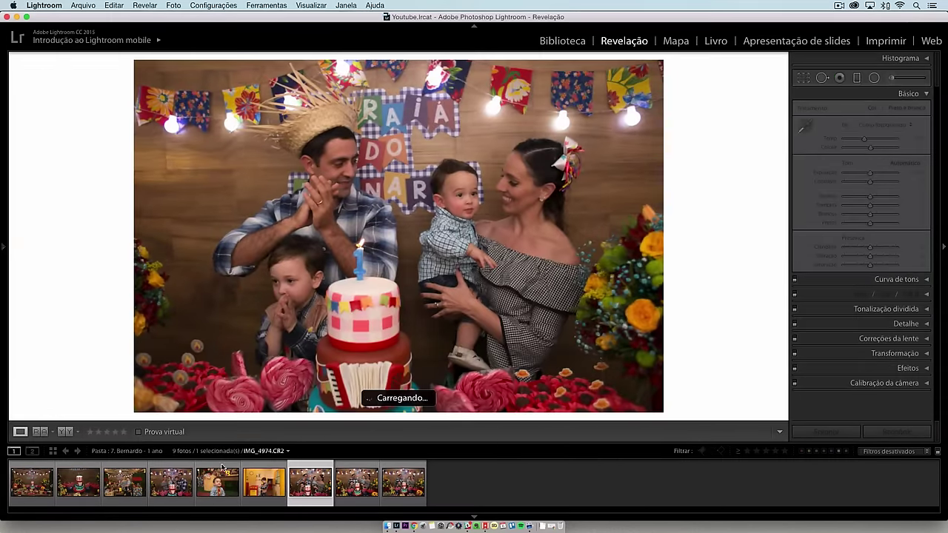
pyautogui.click(218, 483)
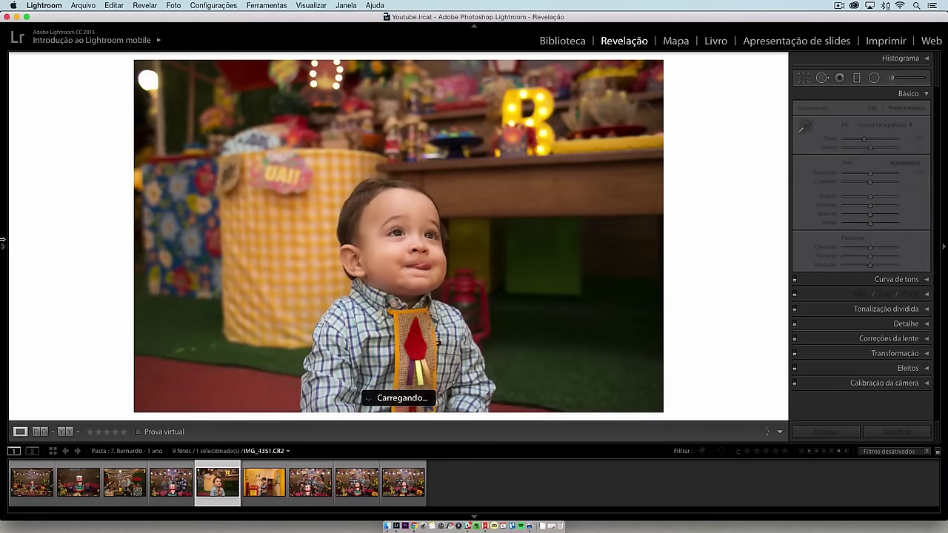
# Apply the YEY III preset to the baby photo, and set exposure +0.05, highlights -8, shadows +46, whites +15 and blacks +44
pyautogui.moveTo(2, 239)
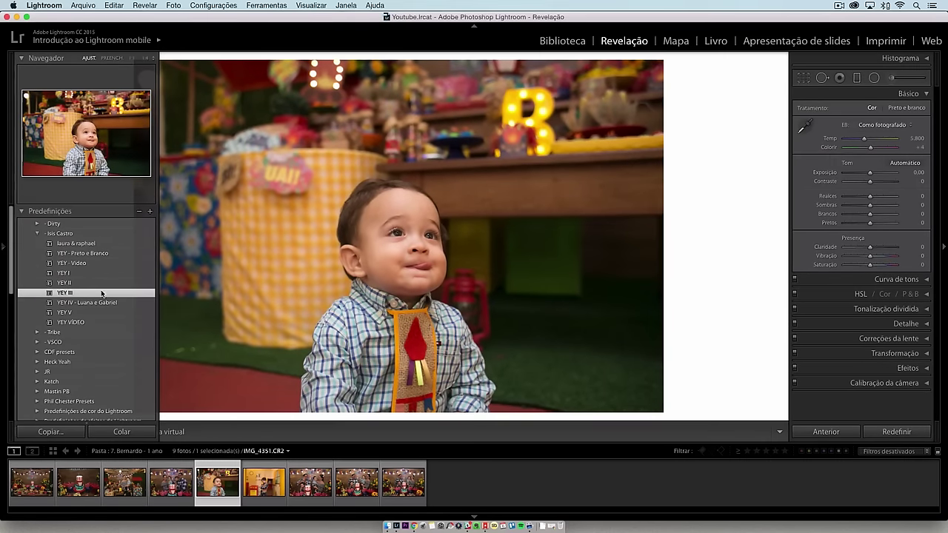
pyautogui.click(102, 293)
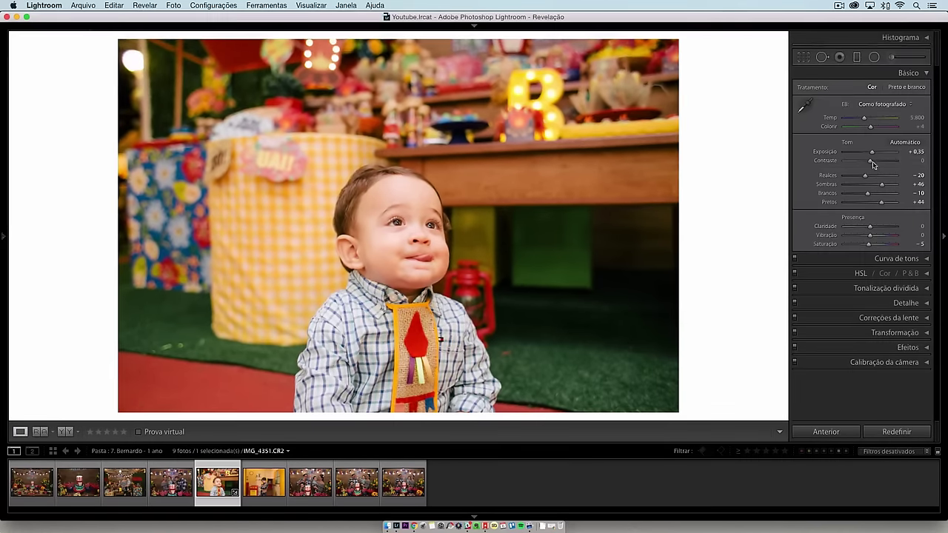
pyautogui.moveTo(872, 152); pyautogui.dragTo(876, 194)
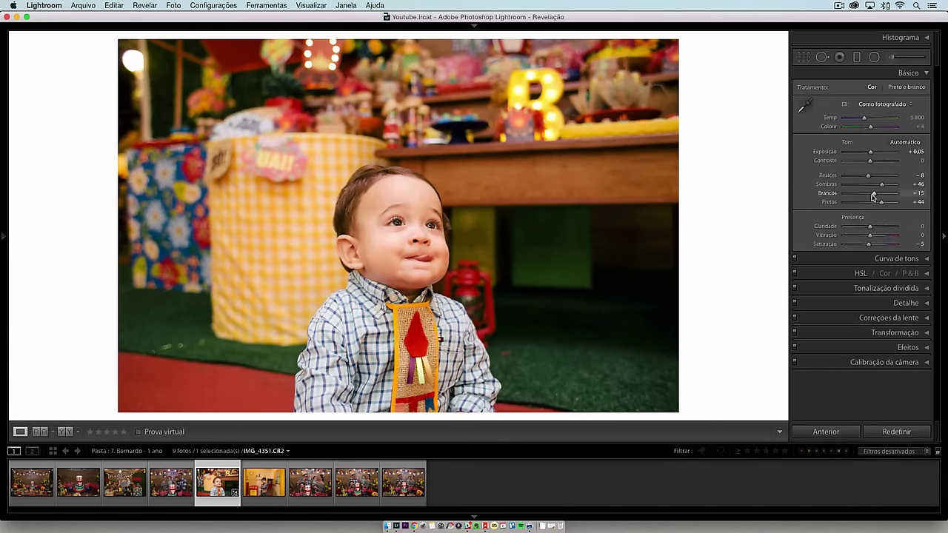
# Synchronize the baby photo's settings to the four photos that follow it
pyautogui.hotkey('shift', 'End')
pyautogui.click(840, 437)
pyautogui.press('Return')
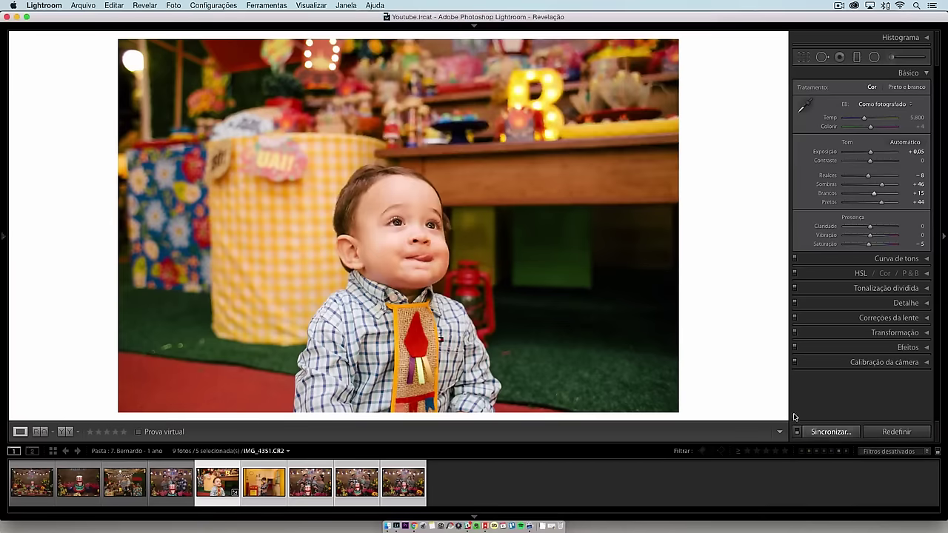
# Straighten the play kitchen photo and raise the highlights of the first family cake photo after it
pyautogui.press('Right')
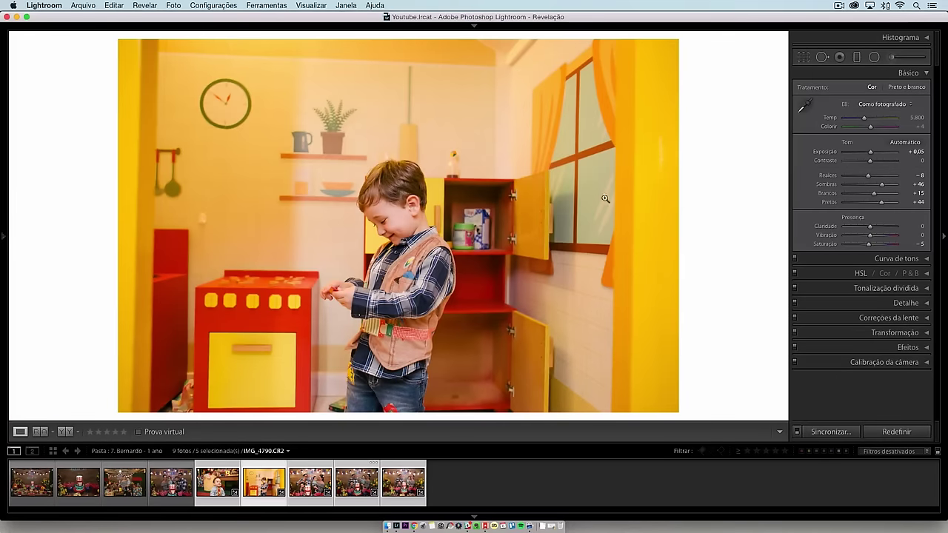
pyautogui.press('r')
pyautogui.press('Return')
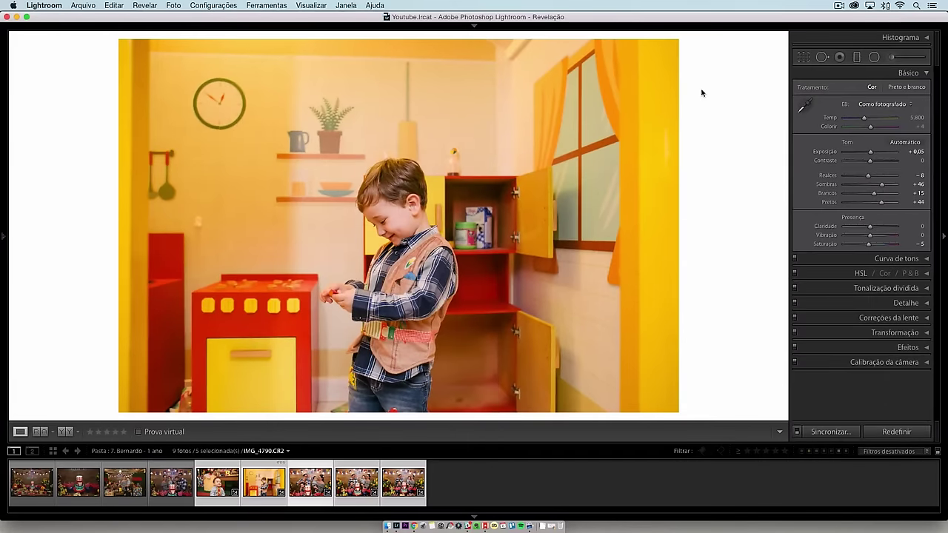
pyautogui.press('Right')
pyautogui.moveTo(868, 175); pyautogui.dragTo(872, 175)
# Straighten the following family cake photo and set its whites to +24
pyautogui.press('Right')
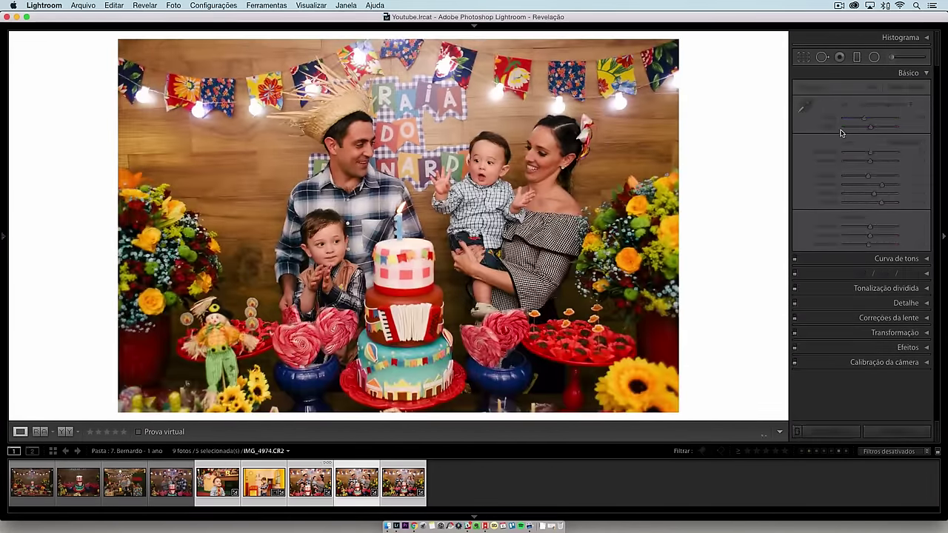
pyautogui.press('r')
pyautogui.moveTo(721, 53); pyautogui.dragTo(729, 73)
pyautogui.press('Return')
pyautogui.moveTo(874, 193); pyautogui.dragTo(877, 193)
# Add a graduated filter rising from the bottom of the family cake photo, reset its effects and raise its shadows
pyautogui.press('m')
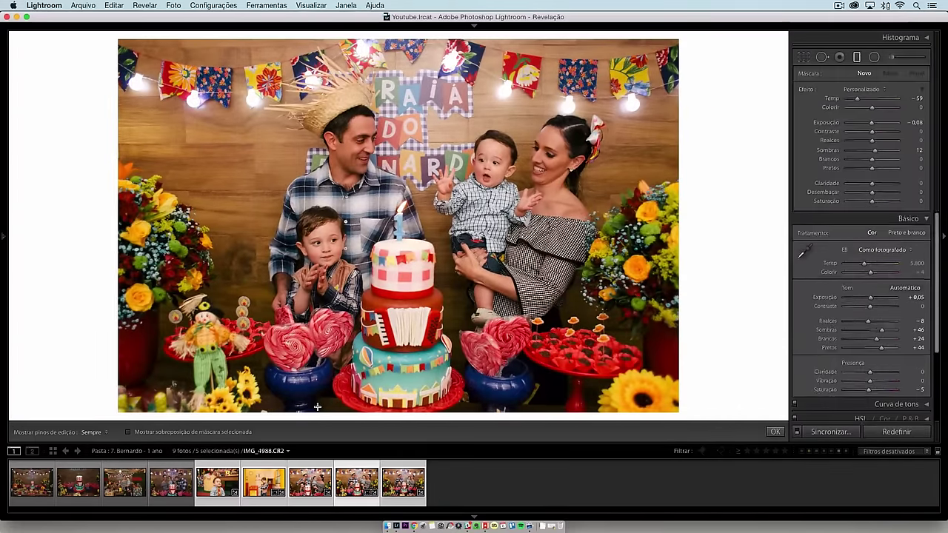
pyautogui.moveTo(325, 248); pyautogui.dragTo(318, 404)
pyautogui.doubleClick(806, 90)
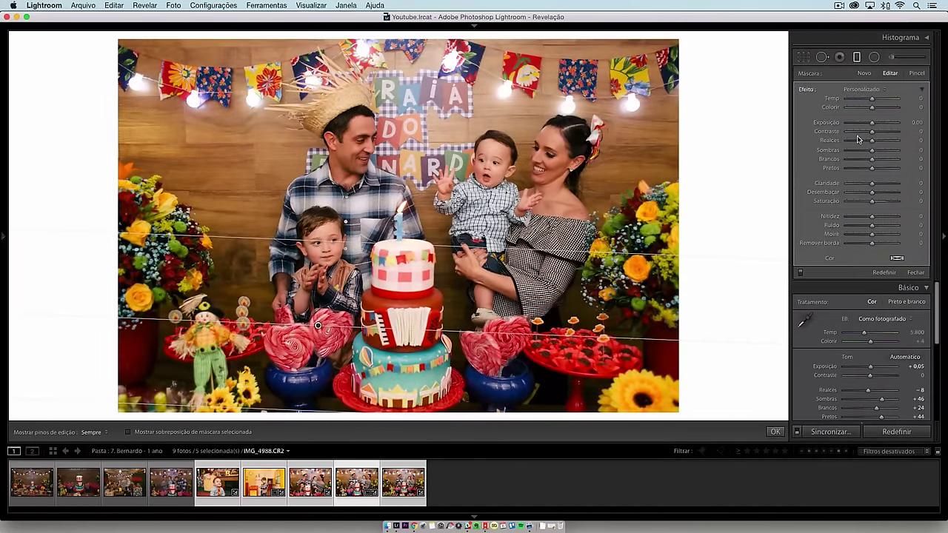
pyautogui.moveTo(872, 140); pyautogui.dragTo(878, 151)
pyautogui.click(774, 432)
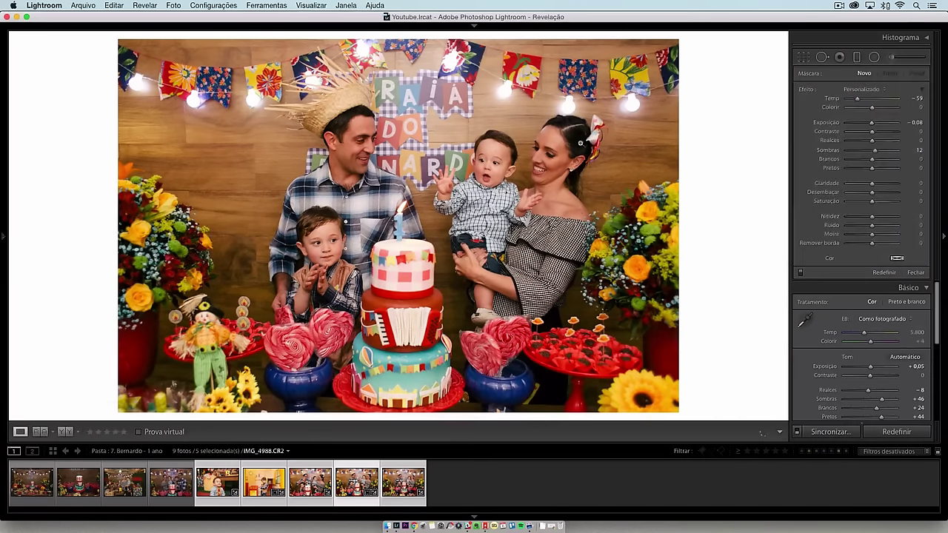
# Compare the last family cake photo with the baby photo, and set the family photo's whites to +33 and blacks to +61
pyautogui.click(387, 483)
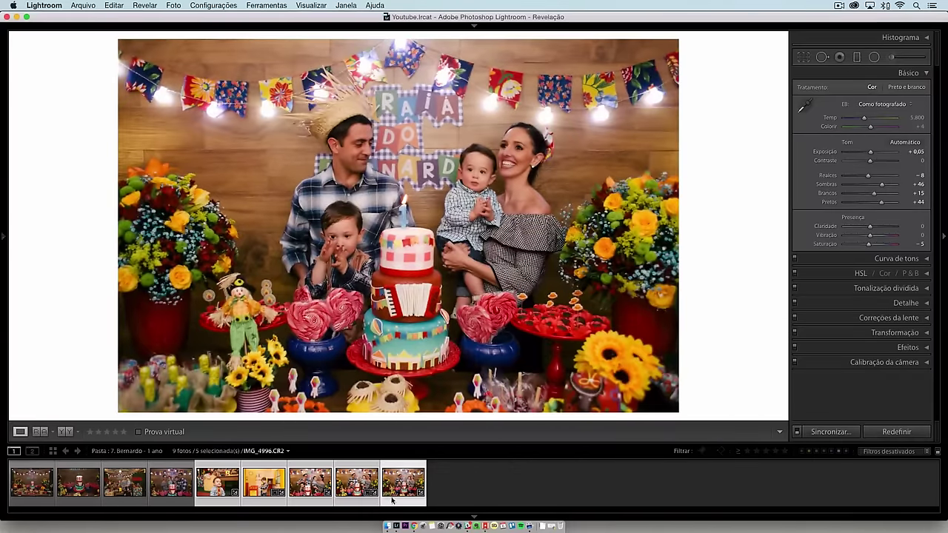
pyautogui.click(217, 483)
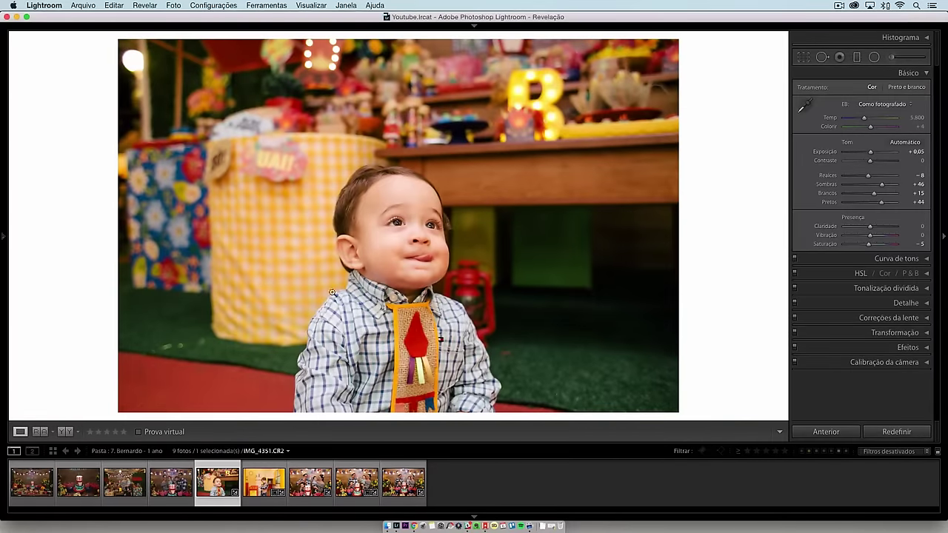
pyautogui.click(403, 483)
pyautogui.moveTo(881, 202)
pyautogui.mouseDown()
pyautogui.moveTo(884, 194)
pyautogui.moveTo(886, 204)
pyautogui.mouseUp()
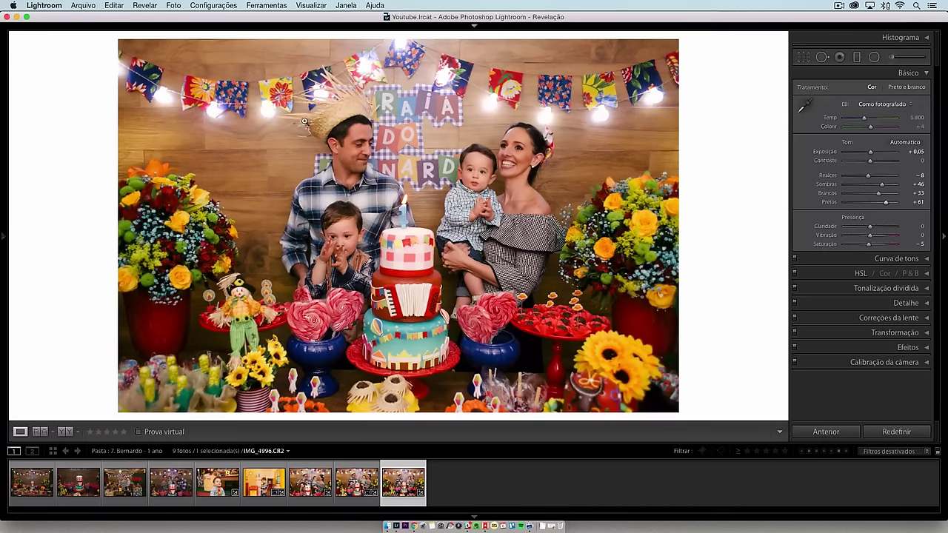
# Synchronize the last family cake photo's settings to the first photo of the decorated cake table
pyautogui.keyDown('super'); pyautogui.click(32, 482); pyautogui.keyUp('super')
pyautogui.click(823, 432)
pyautogui.press('Return')
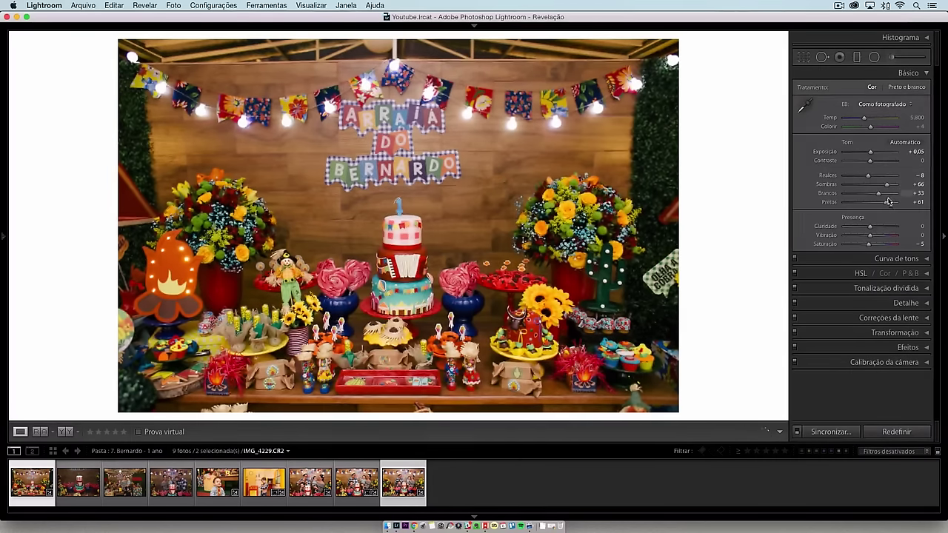
# Straighten the cake table photo and set its highlights to +6, shadows +66, whites +28 and blacks +76
pyautogui.click(804, 57)
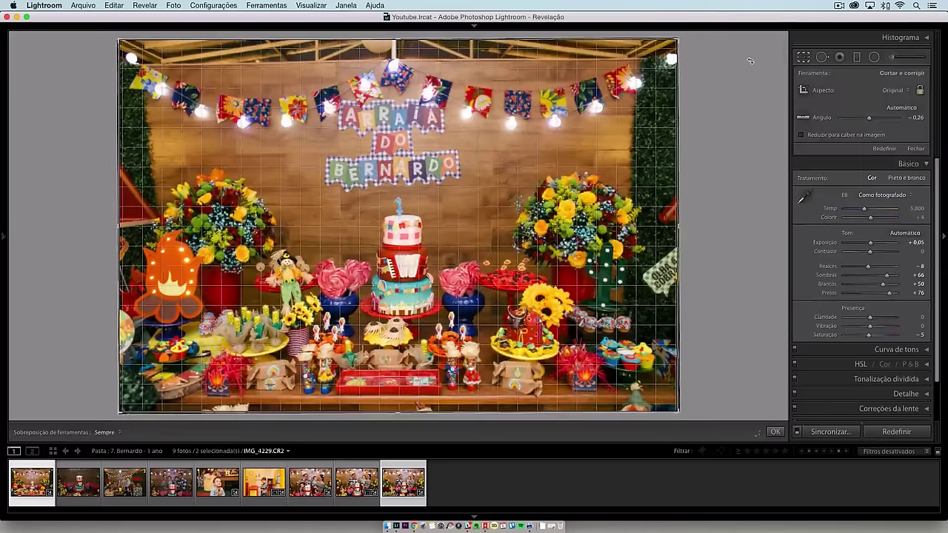
pyautogui.click(803, 57)
pyautogui.moveTo(868, 176)
pyautogui.mouseDown()
pyautogui.moveTo(857, 175)
pyautogui.moveTo(876, 197)
pyautogui.moveTo(867, 175)
pyautogui.mouseUp()
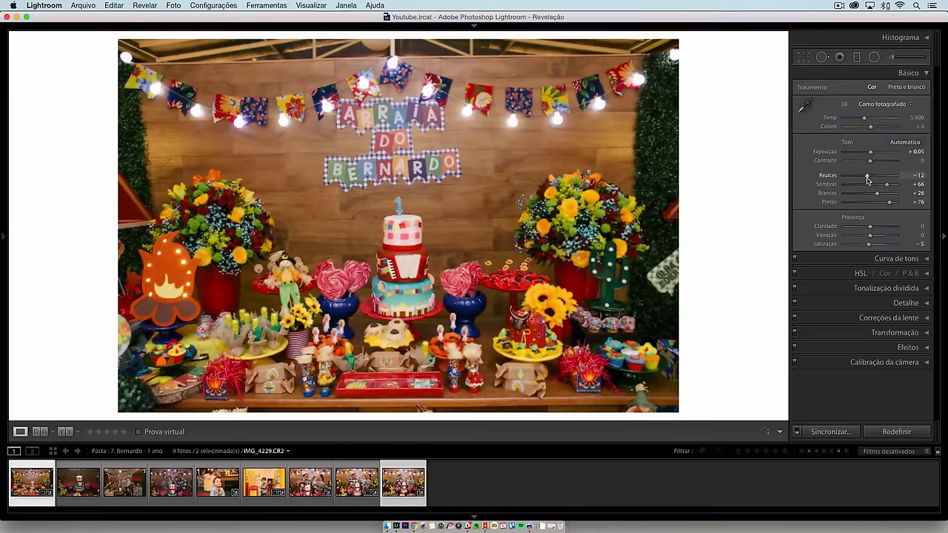
pyautogui.click(803, 58)
pyautogui.press('Return')
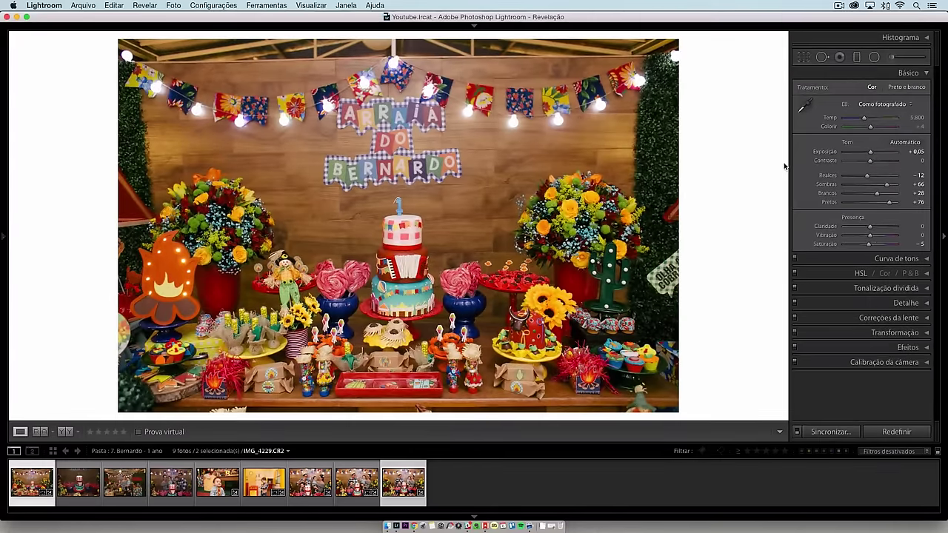
pyautogui.moveTo(866, 175); pyautogui.dragTo(871, 177)
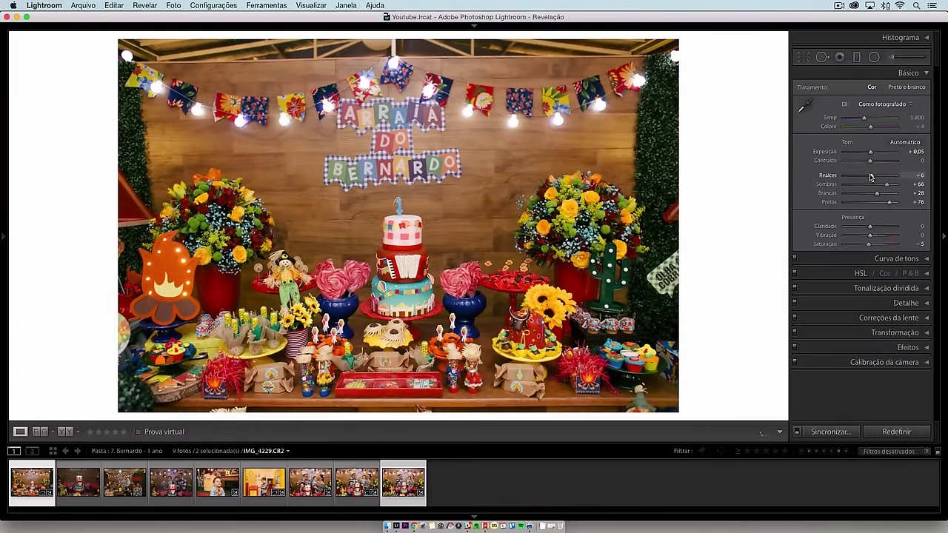
# Apply the YEY III preset to the unedited photo of the parents holding both boys behind the cake
pyautogui.click(401, 501)
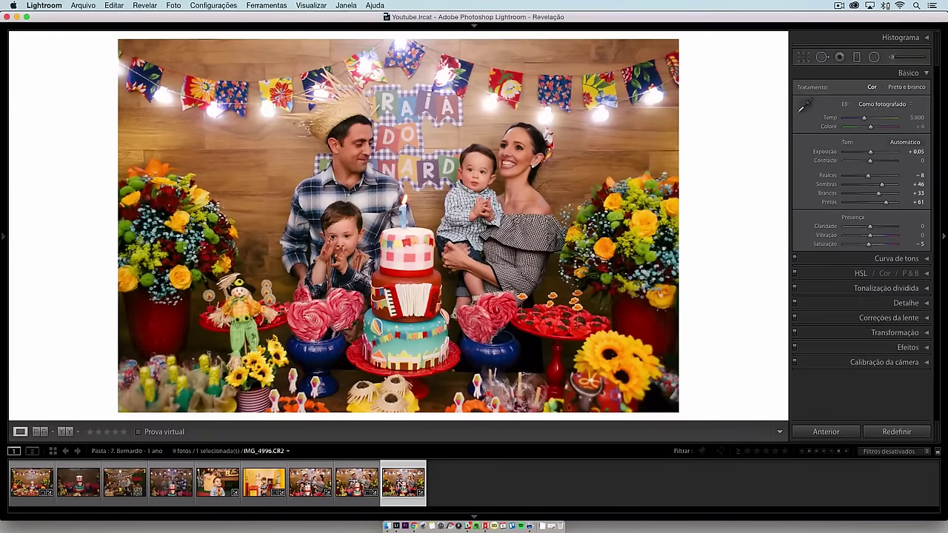
pyautogui.moveTo(3, 244)
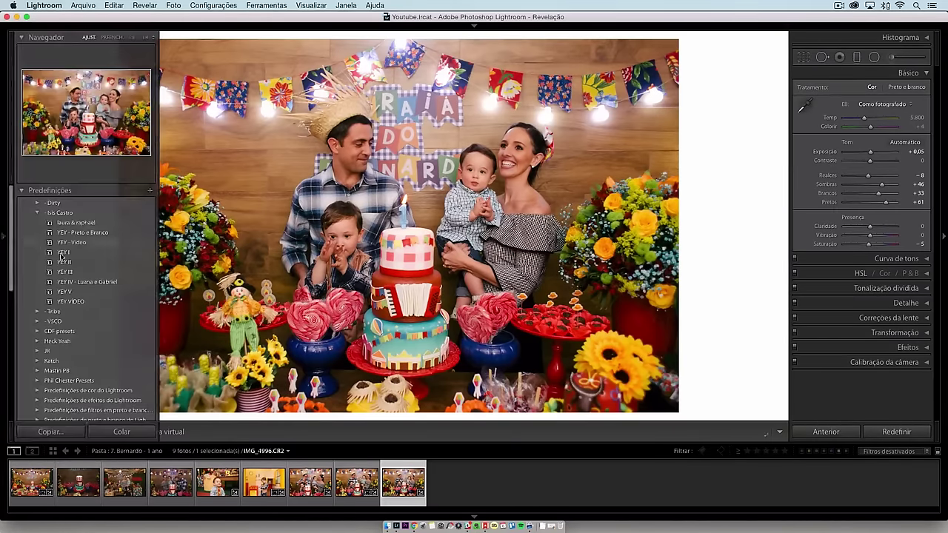
pyautogui.click(171, 485)
pyautogui.moveTo(3, 237)
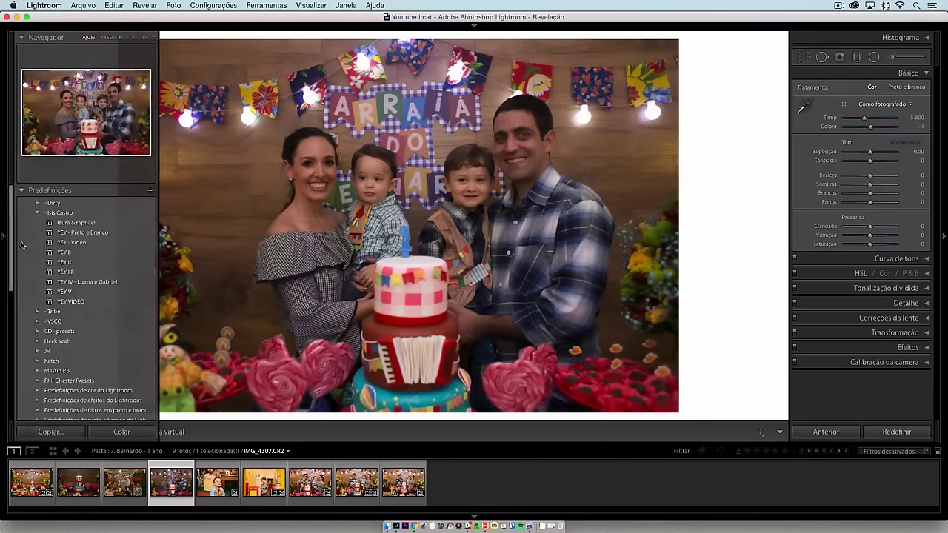
pyautogui.click(79, 272)
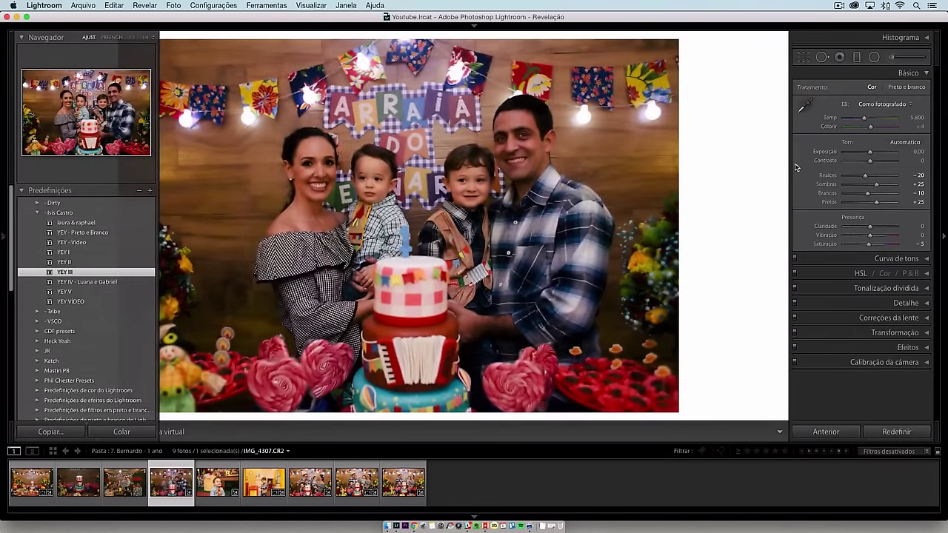
# Apply the YEY III preset to the photo of the mother holding the baby and return to the baby close-up
pyautogui.press('Left')
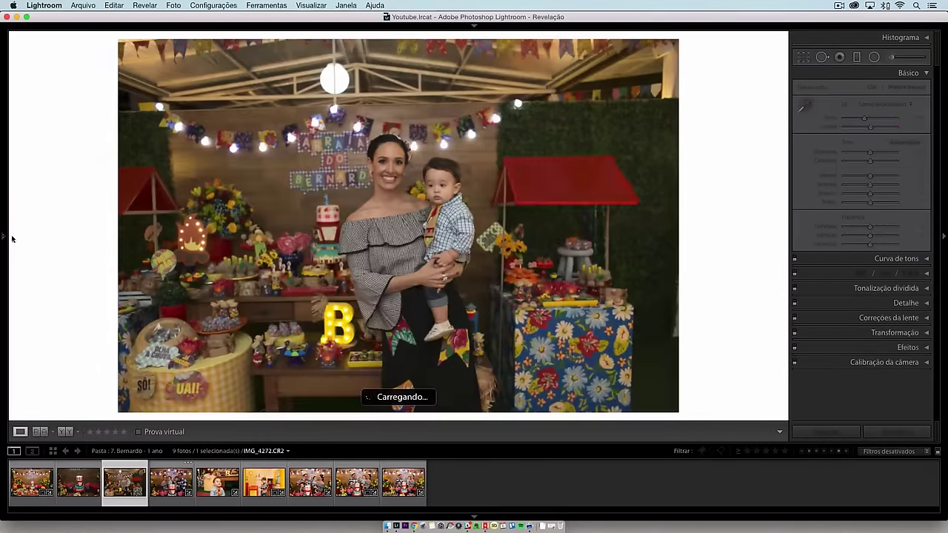
pyautogui.moveTo(3, 242)
pyautogui.click(70, 271)
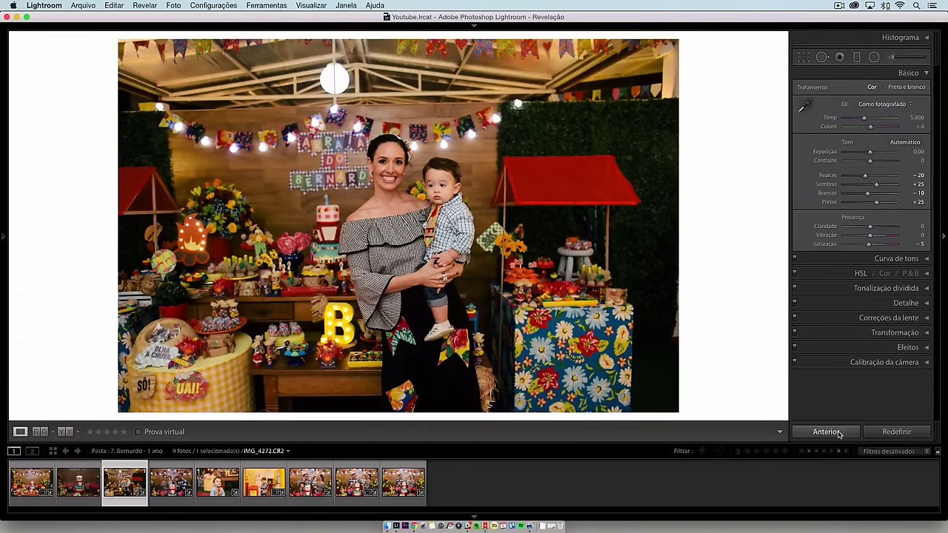
pyautogui.click(227, 485)
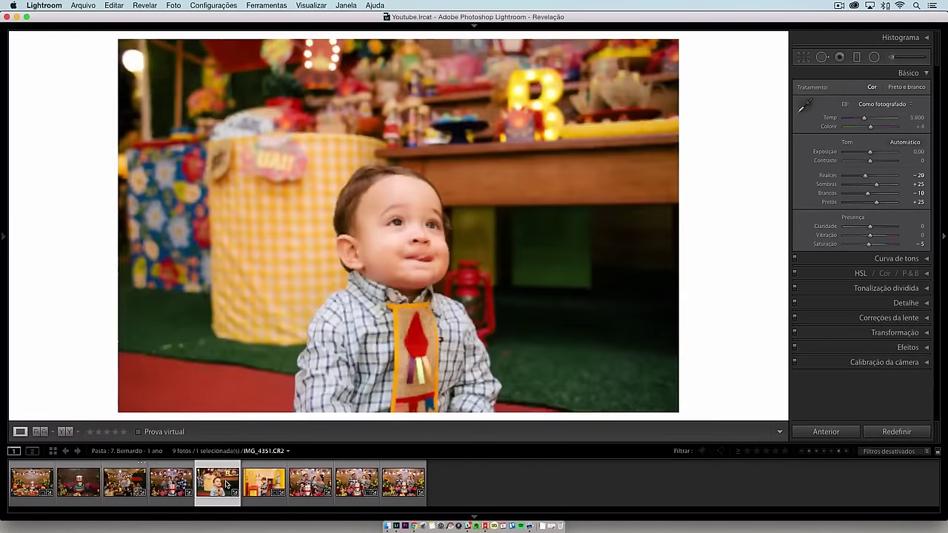